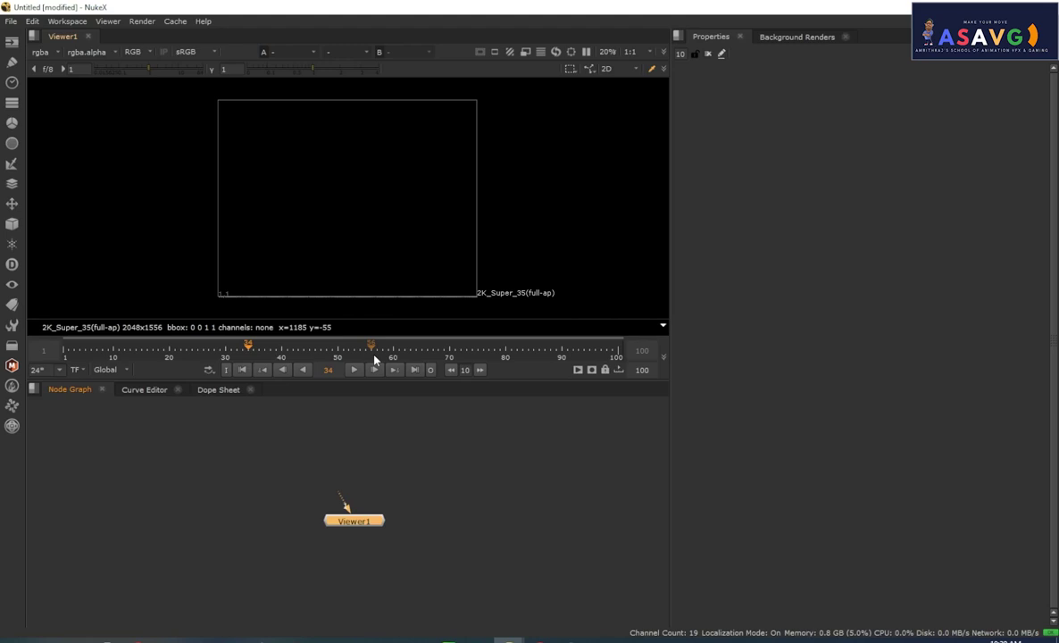
# Step: Add a ParticleEmitter node to the node graph and move the viewer node below it to make room
pyautogui.moveTo(220, 470); pyautogui.dragTo(244, 454, button='middle')
pyautogui.moveTo(272, 482); pyautogui.dragTo(249, 496, button='middle')
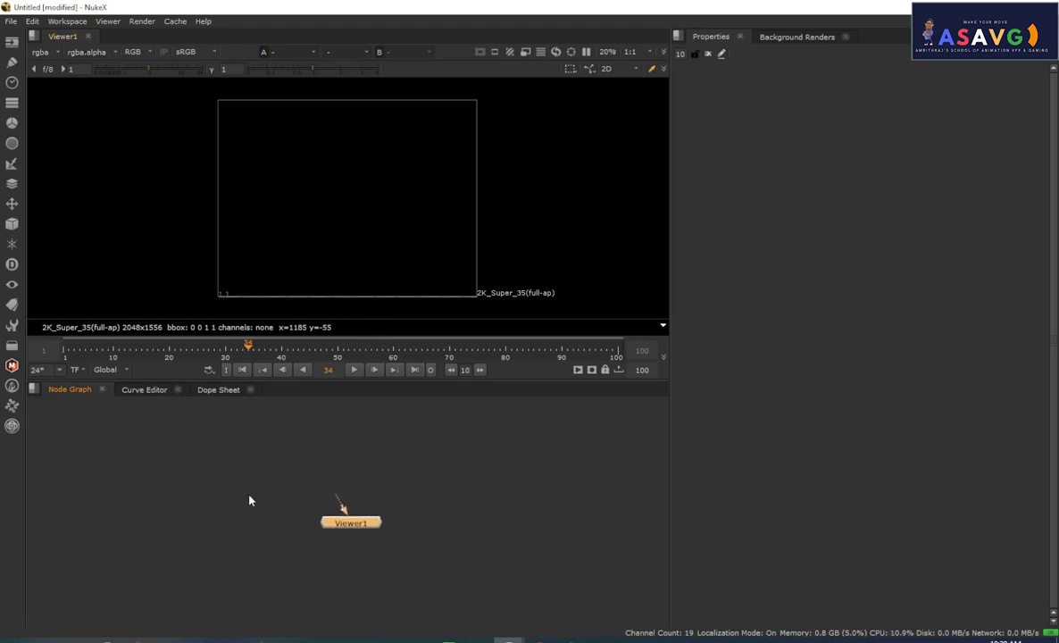
pyautogui.click(431, 475)
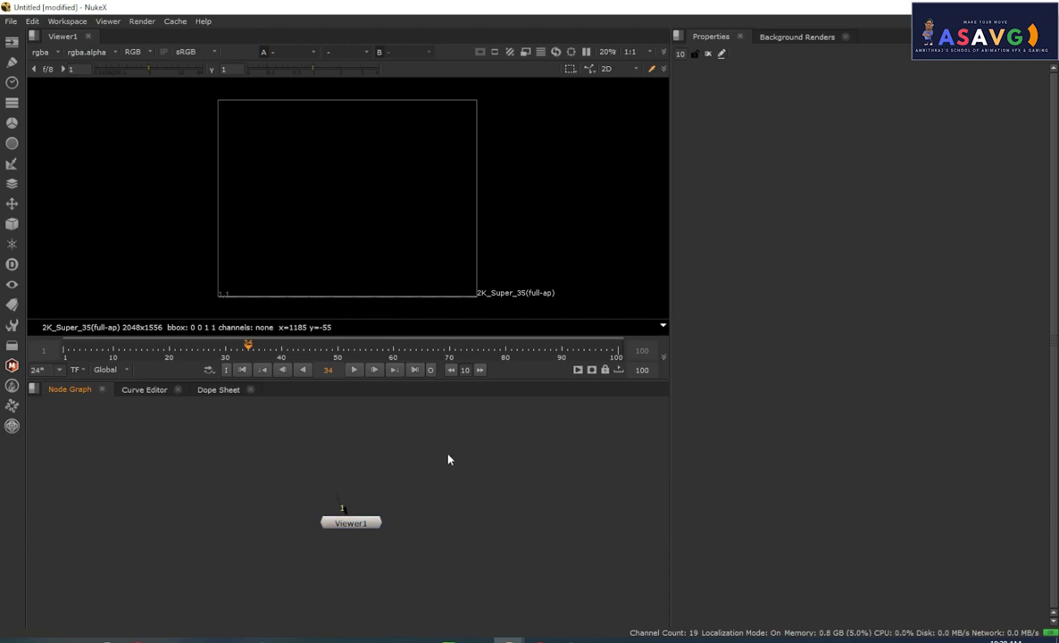
pyautogui.press('Tab')
pyautogui.write('pa')
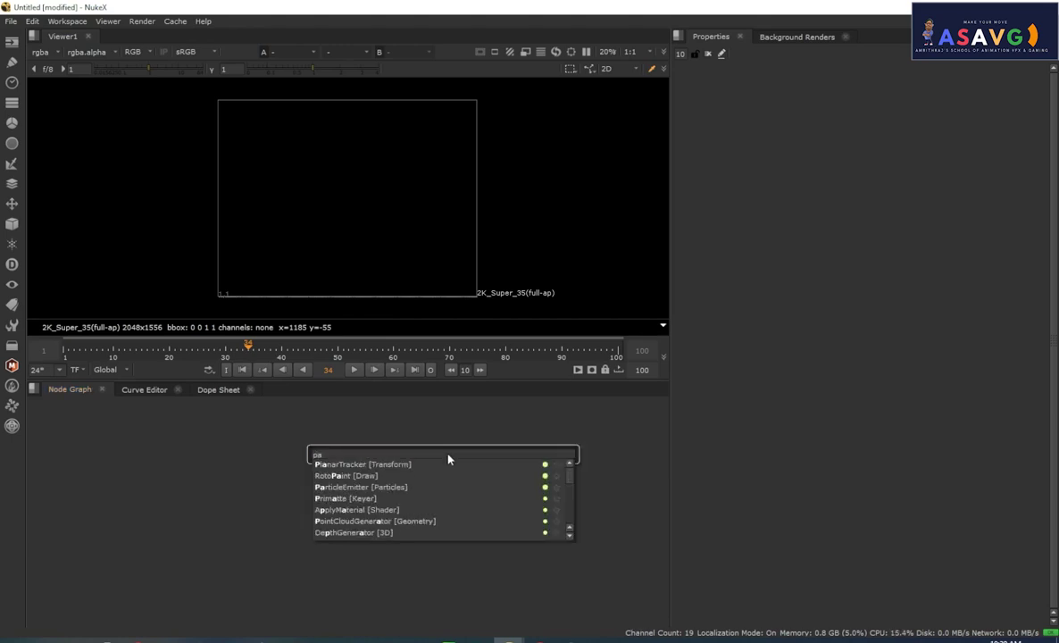
pyautogui.write('rti')
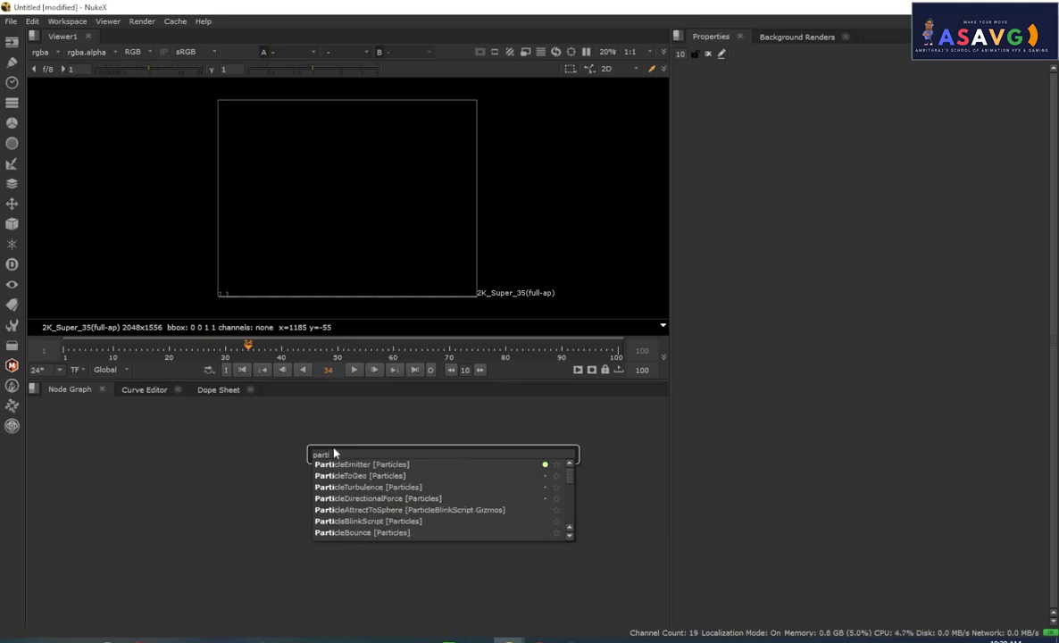
pyautogui.click(336, 465)
pyautogui.moveTo(422, 458); pyautogui.dragTo(357, 485)
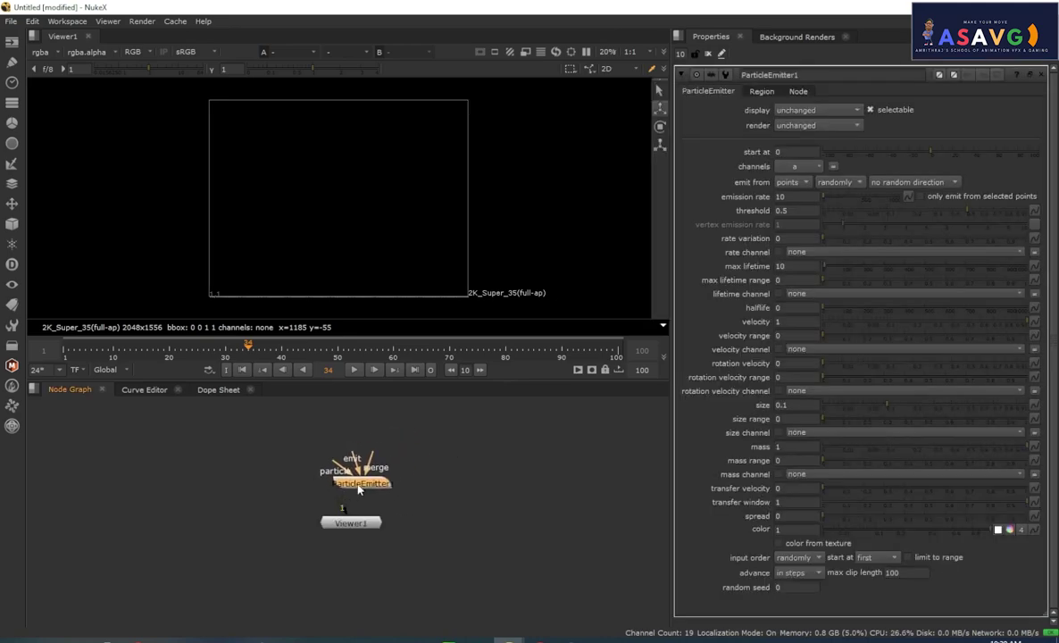
pyautogui.click(373, 557)
pyautogui.click(356, 526)
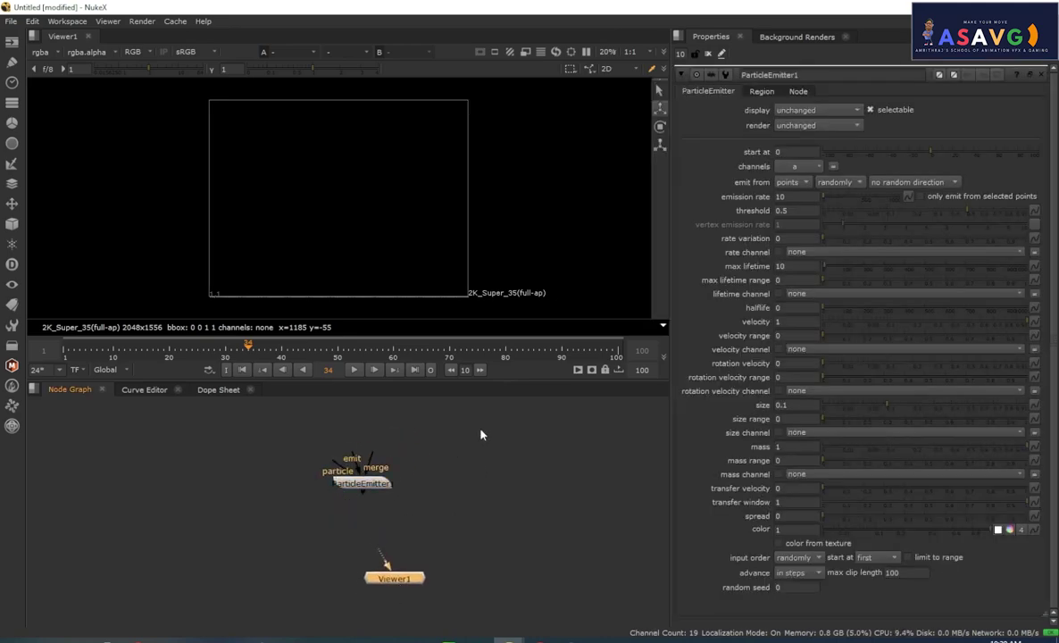
# Step: Add a Card geometry node above and to the right of the particle emitter
pyautogui.click(465, 450)
pyautogui.press('Tab')
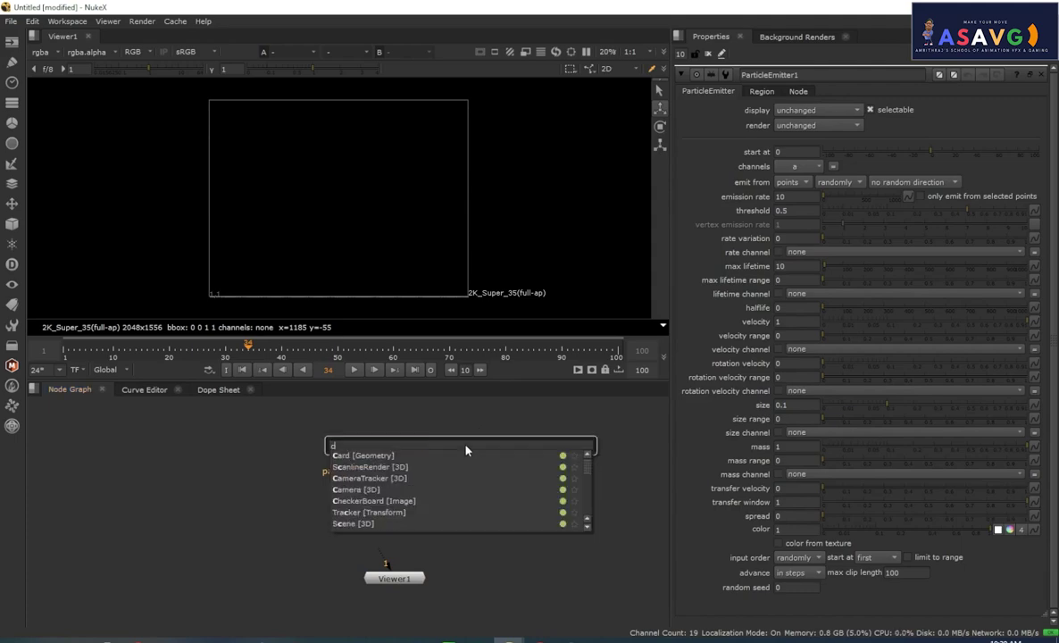
pyautogui.write('card')
pyautogui.press('Return')
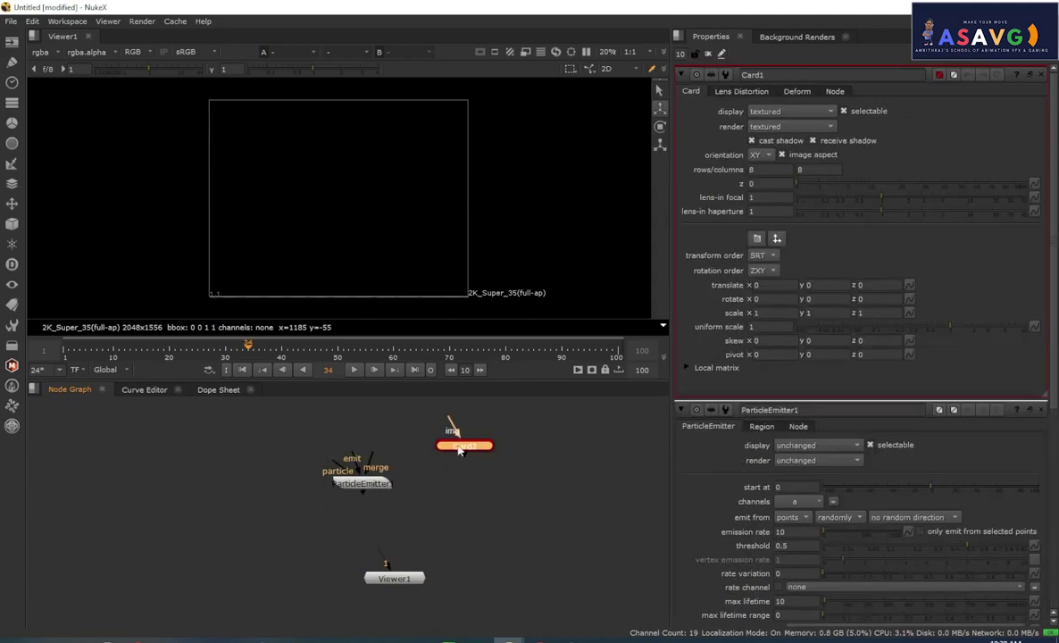
pyautogui.moveTo(456, 446)
pyautogui.mouseDown()
pyautogui.moveTo(483, 452)
pyautogui.moveTo(479, 463)
pyautogui.moveTo(475, 446)
pyautogui.moveTo(447, 449)
pyautogui.mouseUp()
# Step: Connect the emitter's particle input to the card, view the emitter in the viewer and play the animation
pyautogui.moveTo(371, 491); pyautogui.dragTo(475, 445)
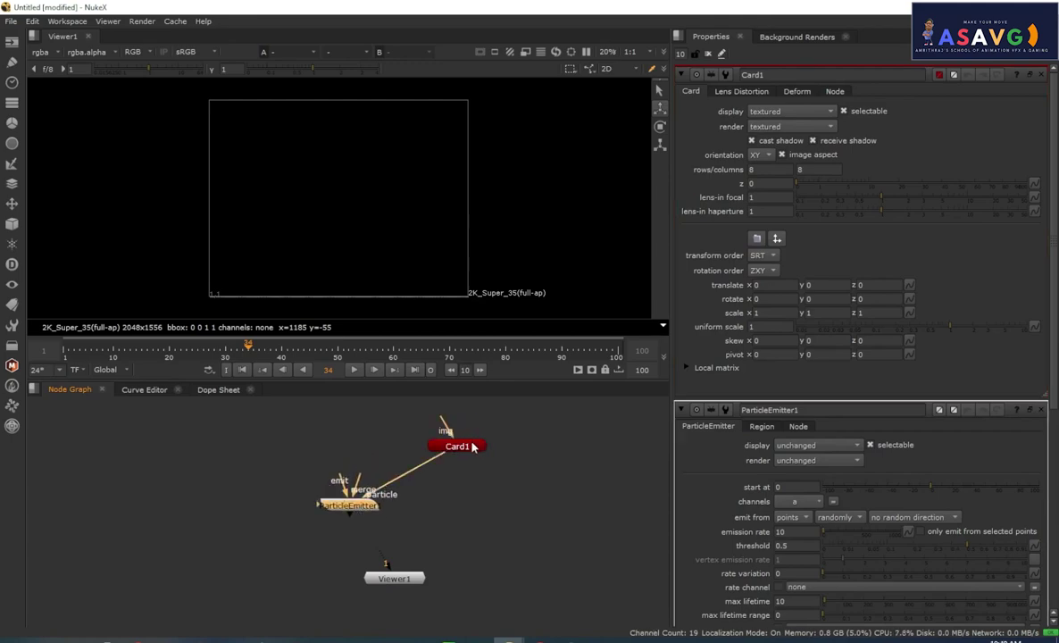
pyautogui.moveTo(362, 515); pyautogui.dragTo(357, 511)
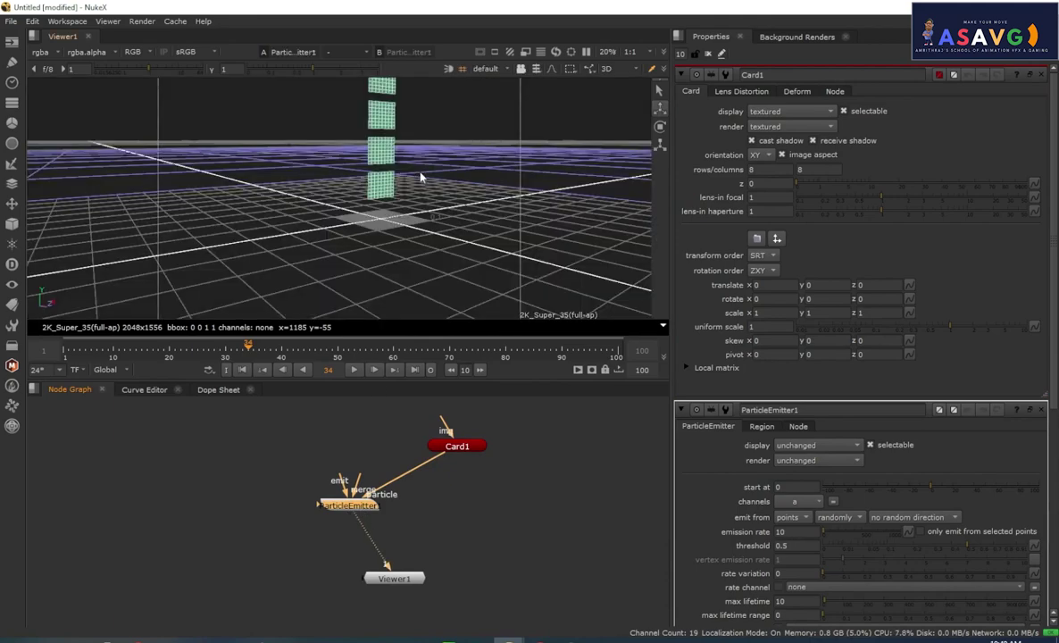
pyautogui.click(354, 370)
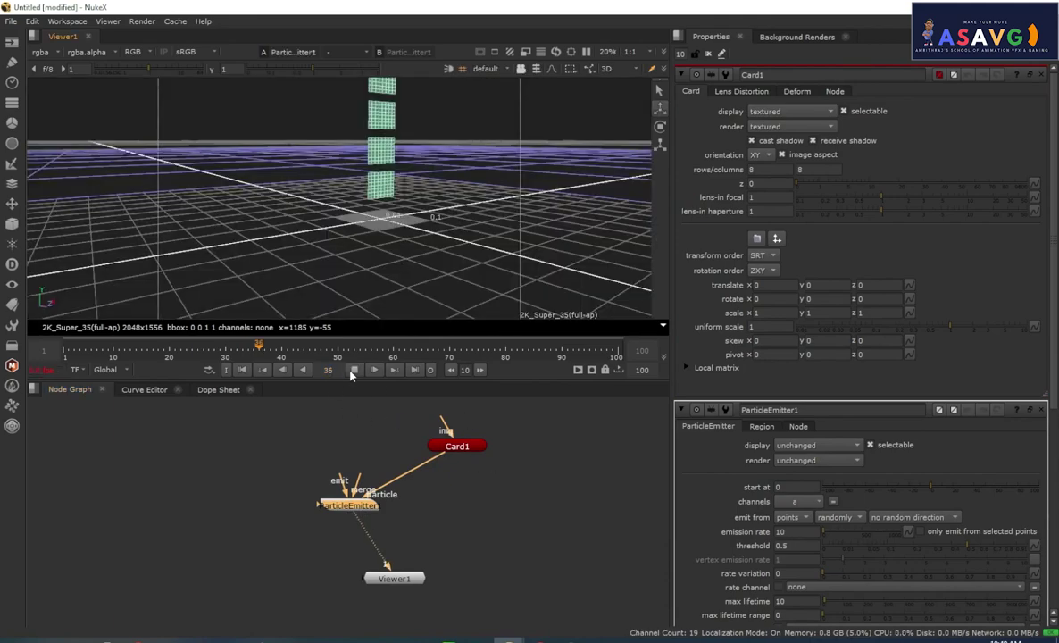
pyautogui.click(125, 355)
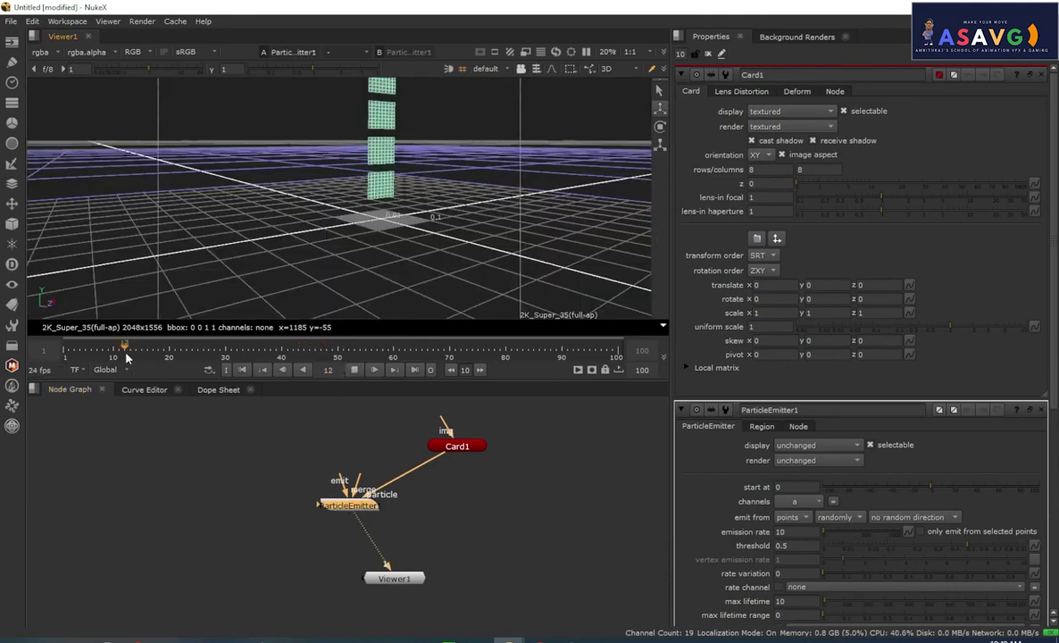
pyautogui.click(355, 369)
# Step: Disconnect the card from the emitter's particle input and connect it to the emit input instead
pyautogui.moveTo(367, 507); pyautogui.dragTo(343, 523)
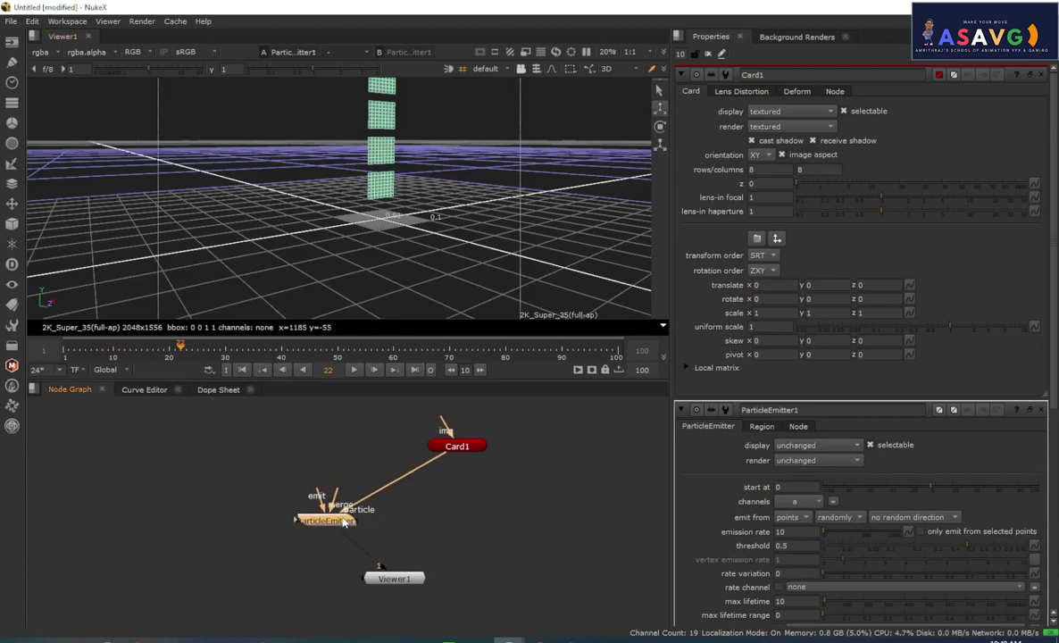
pyautogui.moveTo(437, 457); pyautogui.dragTo(453, 474)
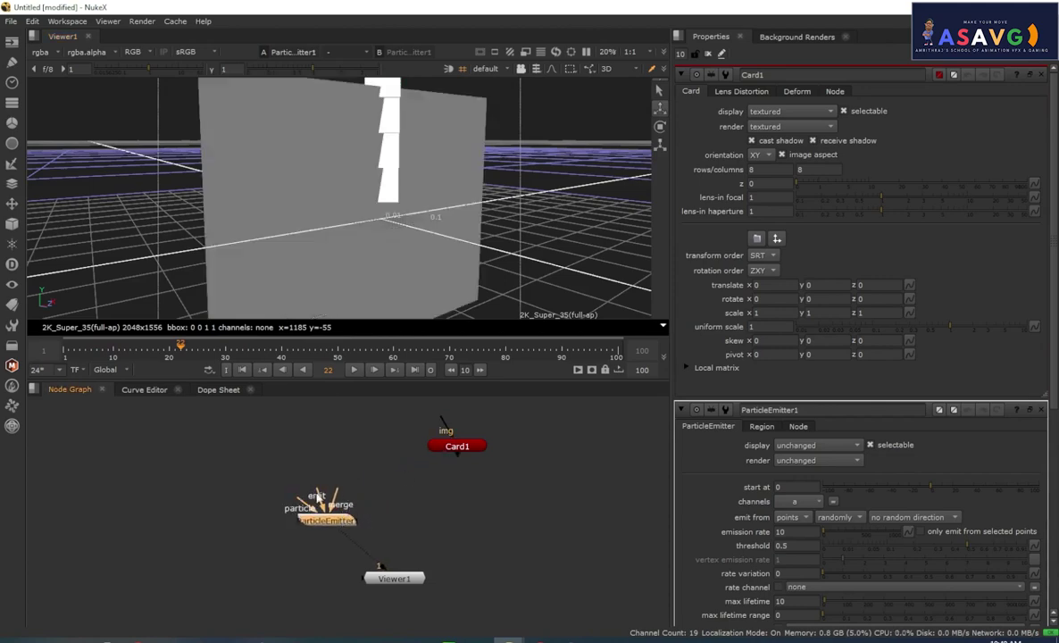
pyautogui.moveTo(319, 496); pyautogui.dragTo(468, 451)
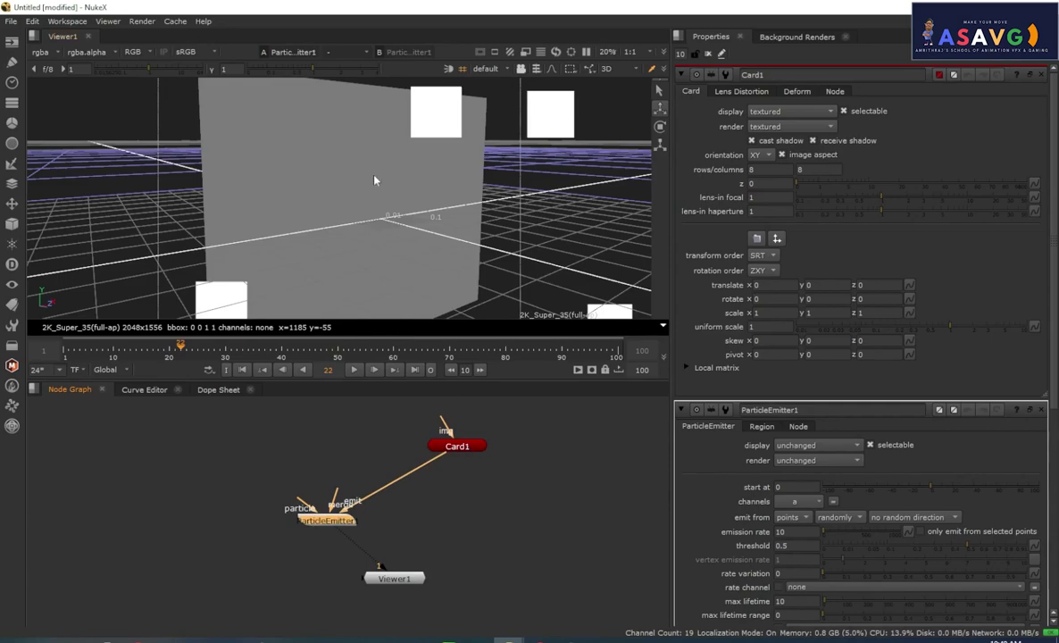
# Step: Play the emission from the card viewed from the side and return to frame 10
pyautogui.scroll(-5, 374, 181)
pyautogui.keyDown('ctrl'); pyautogui.moveTo(298, 201); pyautogui.dragTo(417, 211); pyautogui.keyUp('ctrl')
pyautogui.click(353, 372)
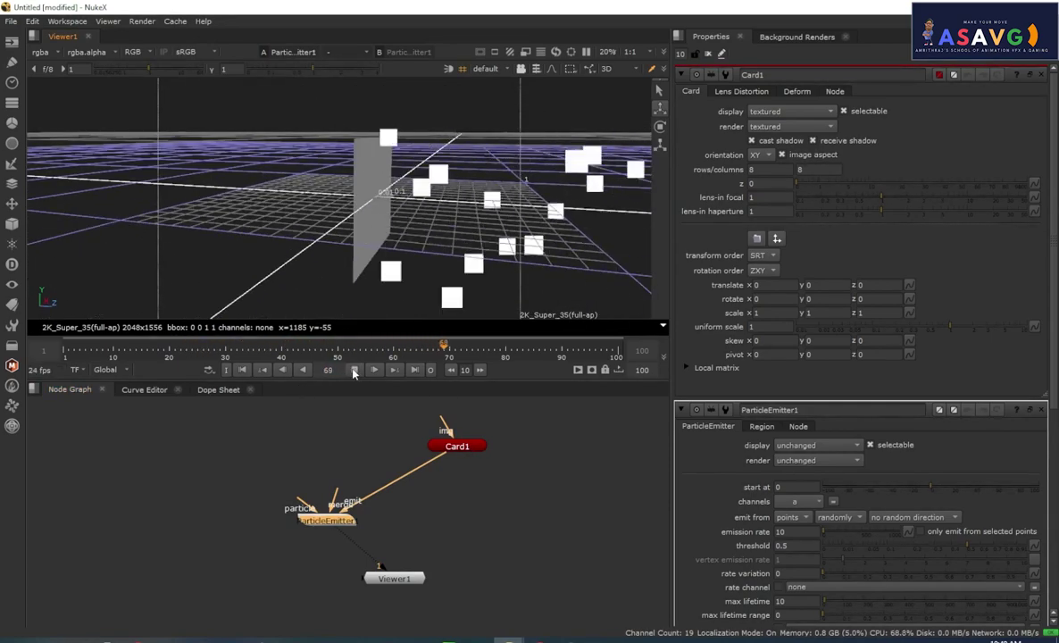
pyautogui.click(353, 370)
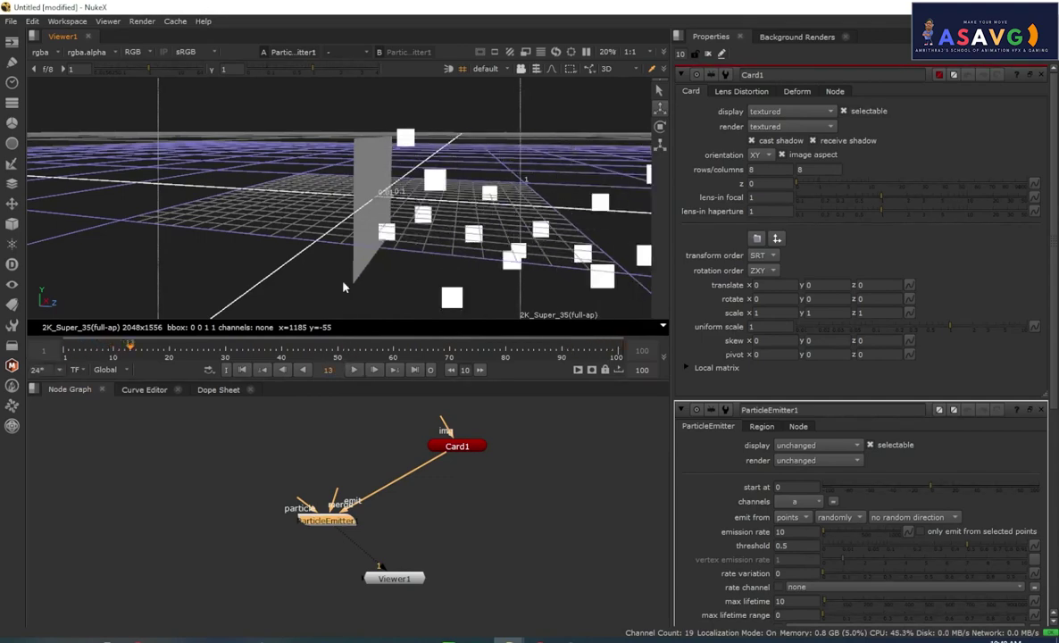
pyautogui.moveTo(138, 353); pyautogui.dragTo(113, 345)
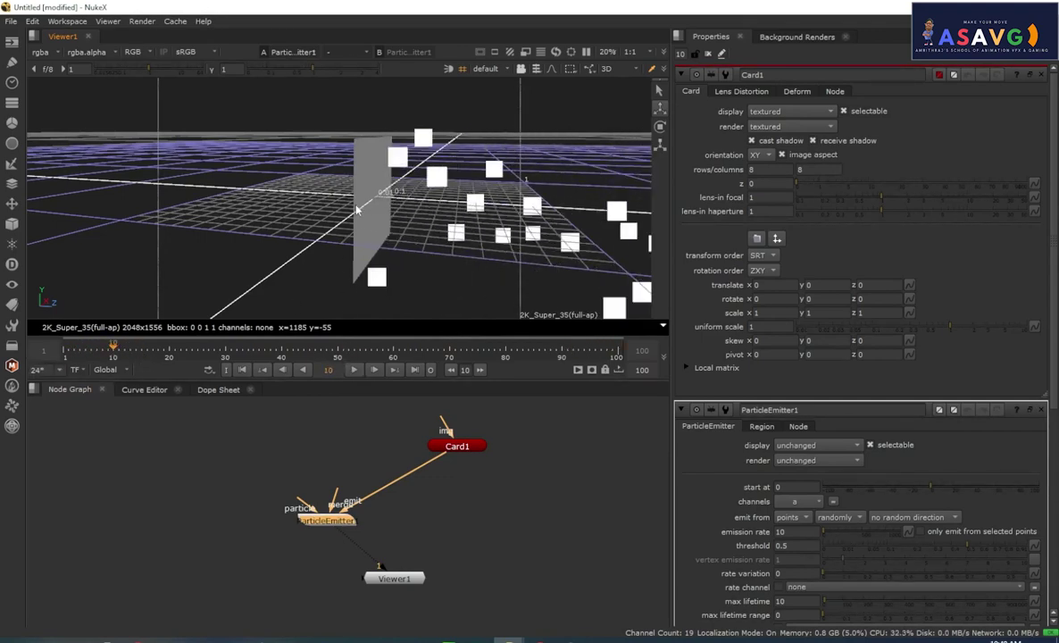
# Step: Try an X rotation of 90 on the card and play the animation to check the emission direction
pyautogui.click(374, 223)
pyautogui.keyDown('ctrl'); pyautogui.moveTo(403, 245); pyautogui.dragTo(343, 206); pyautogui.keyUp('ctrl')
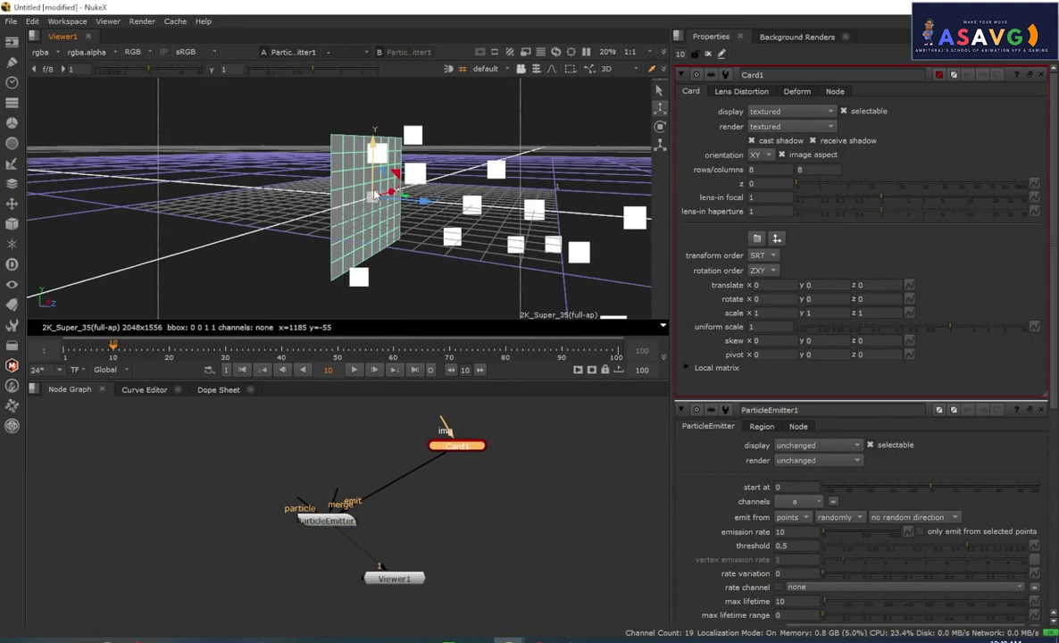
pyautogui.keyDown('ctrl'); pyautogui.moveTo(389, 238); pyautogui.dragTo(382, 258); pyautogui.keyUp('ctrl')
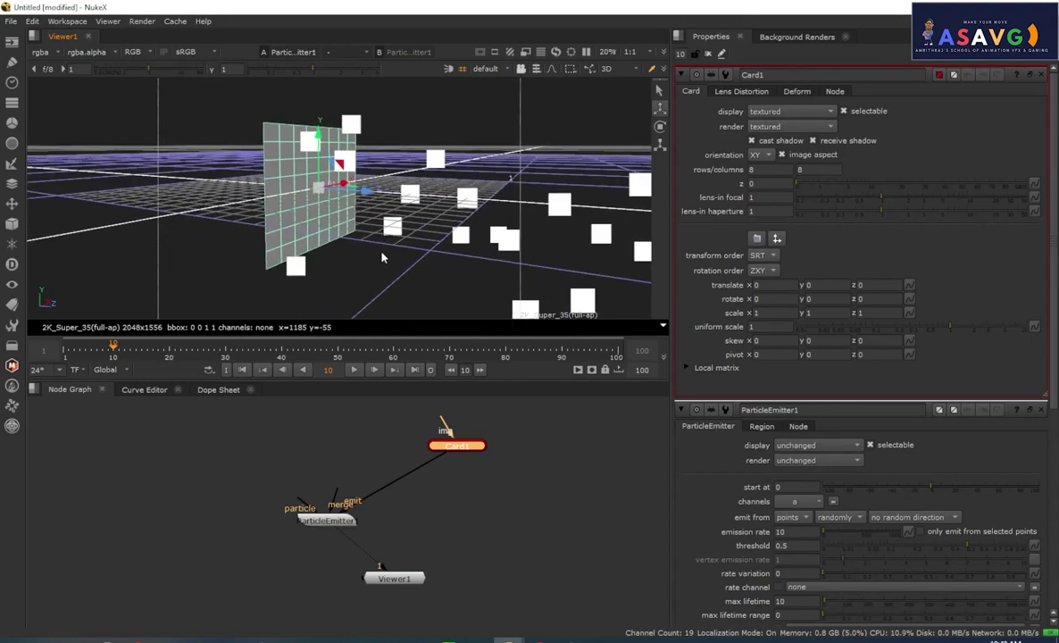
pyautogui.click(773, 299)
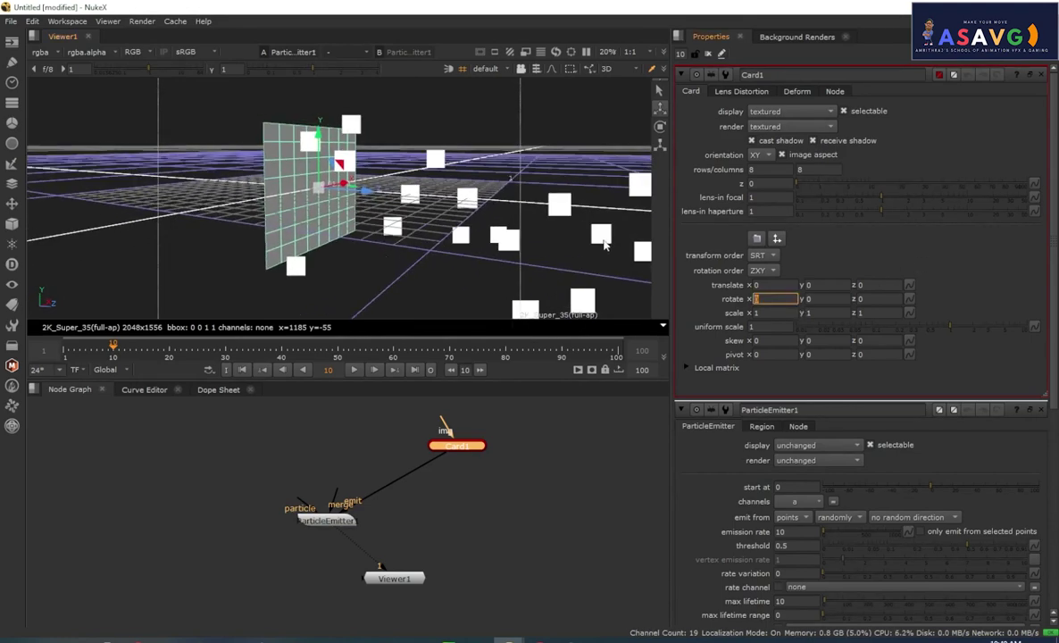
pyautogui.write('90')
pyautogui.press('Return')
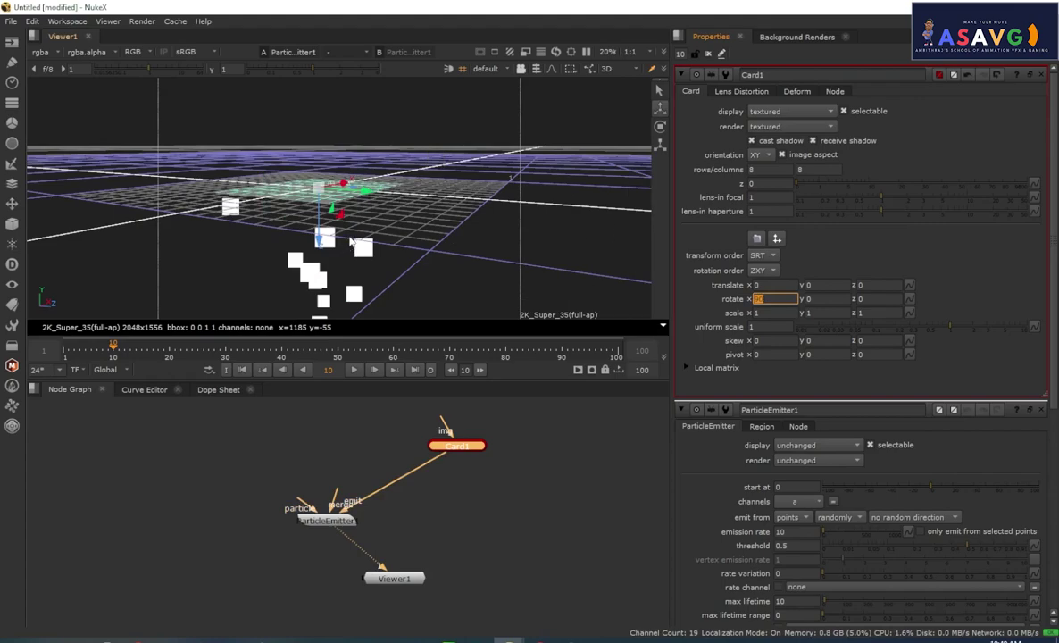
pyautogui.keyDown('ctrl'); pyautogui.moveTo(350, 240); pyautogui.dragTo(291, 377); pyautogui.keyUp('ctrl')
pyautogui.click(361, 369)
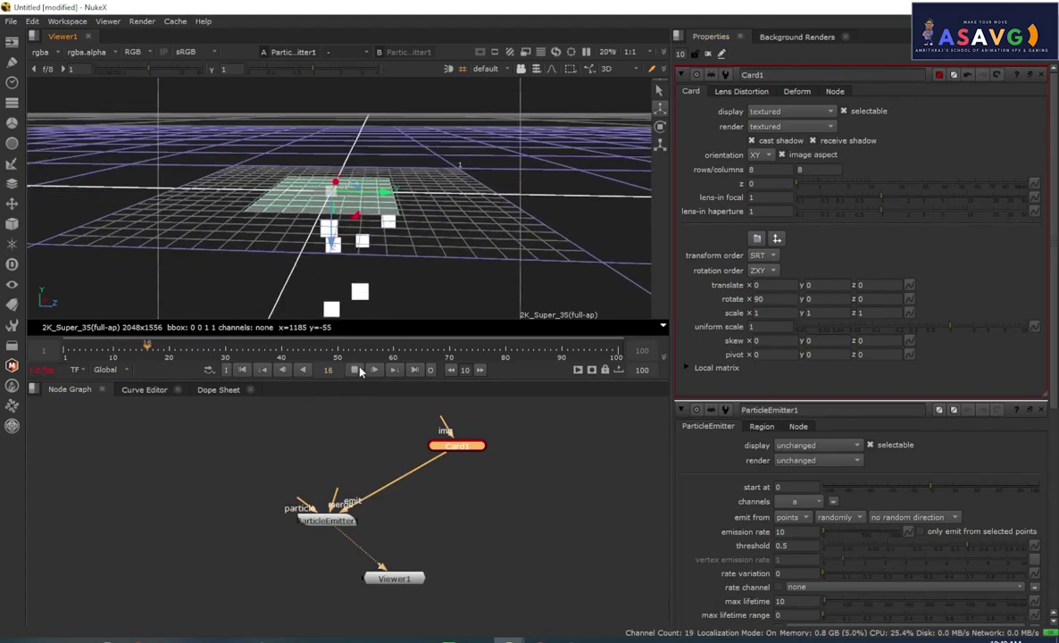
pyautogui.click(356, 370)
# Step: Set the card's X rotation to -90 and play the animation to check the upward emission
pyautogui.moveTo(772, 297); pyautogui.dragTo(701, 304)
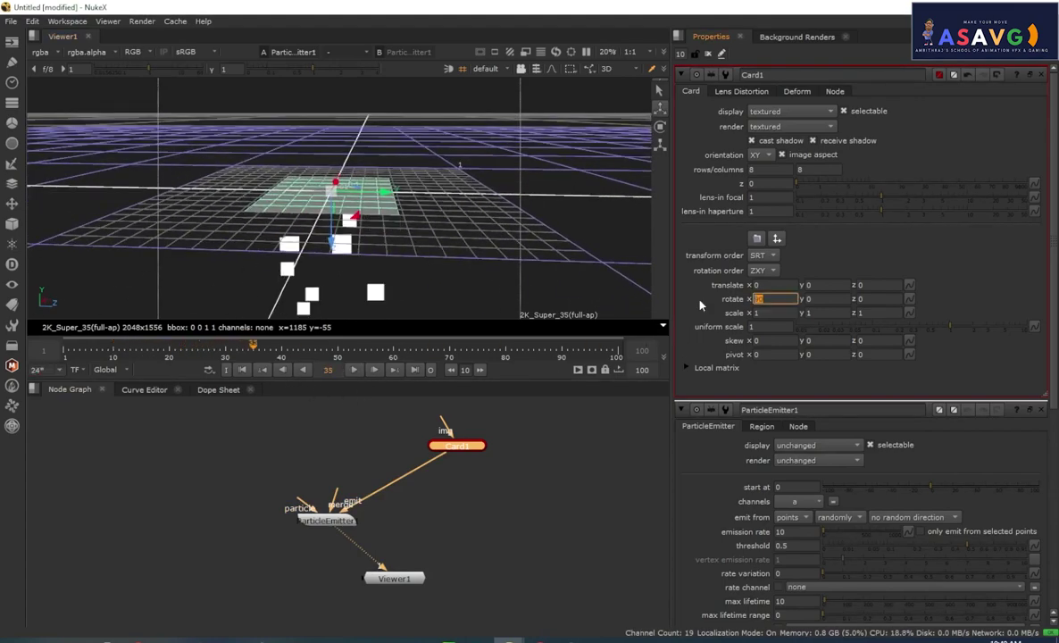
pyautogui.write('-90')
pyautogui.press('Return')
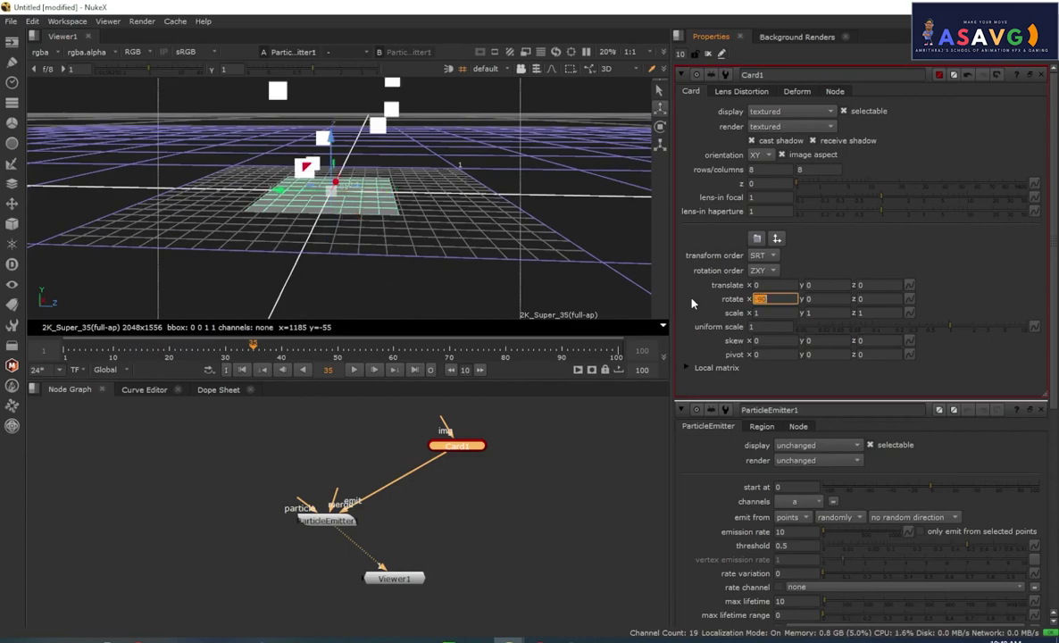
pyautogui.keyDown('ctrl'); pyautogui.moveTo(317, 236); pyautogui.dragTo(241, 312); pyautogui.keyUp('ctrl')
pyautogui.click(354, 370)
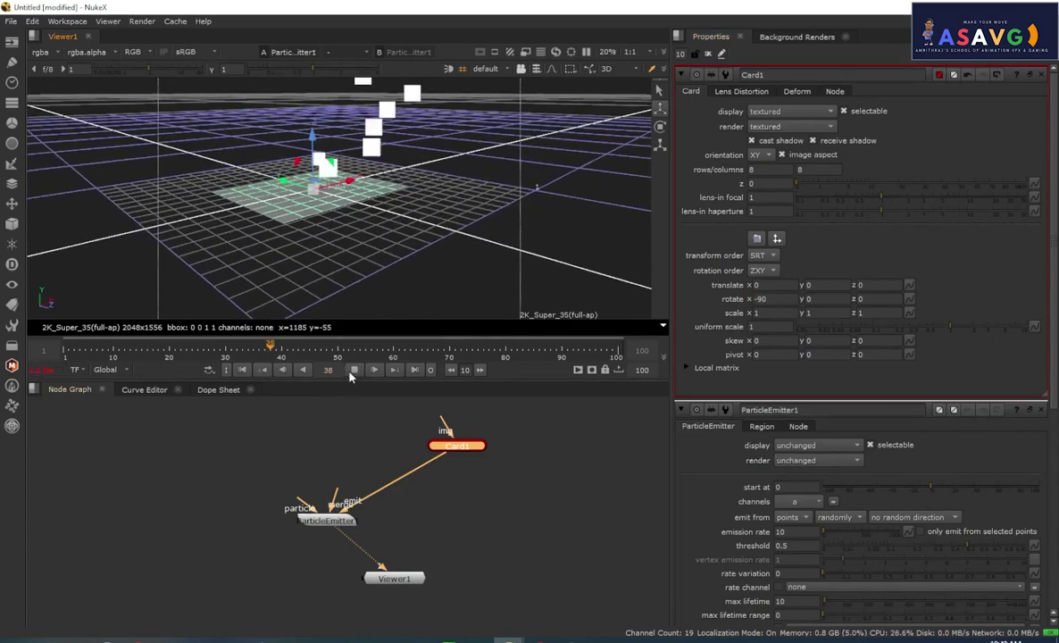
pyautogui.click(354, 370)
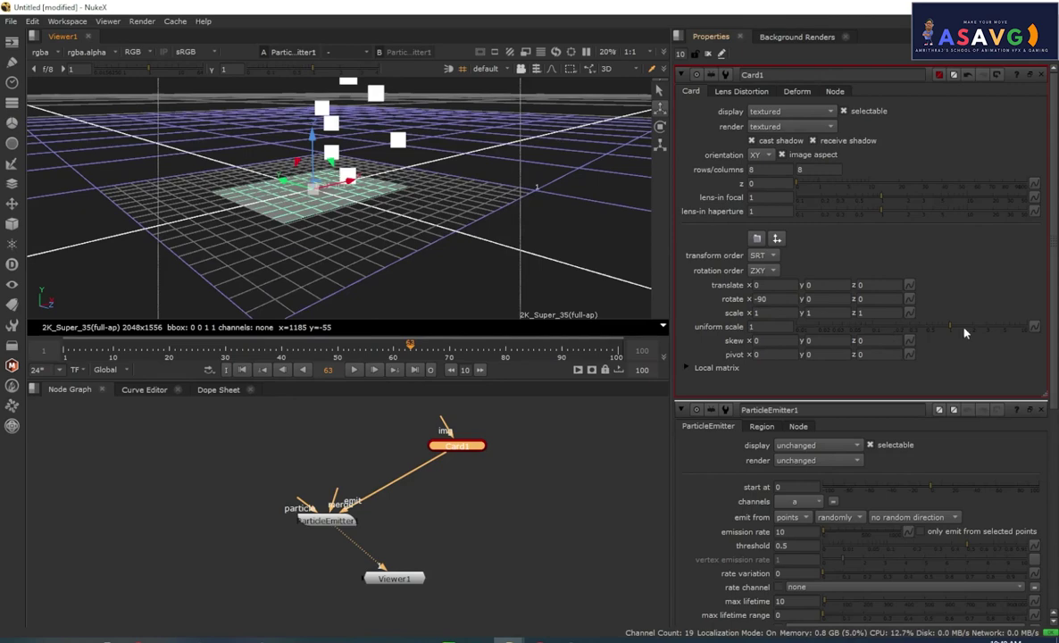
# Step: Set the card's uniform scale to 1.7 and replay the particles from near the start of the timeline
pyautogui.moveTo(951, 331)
pyautogui.mouseDown()
pyautogui.moveTo(980, 330)
pyautogui.moveTo(967, 331)
pyautogui.mouseUp()
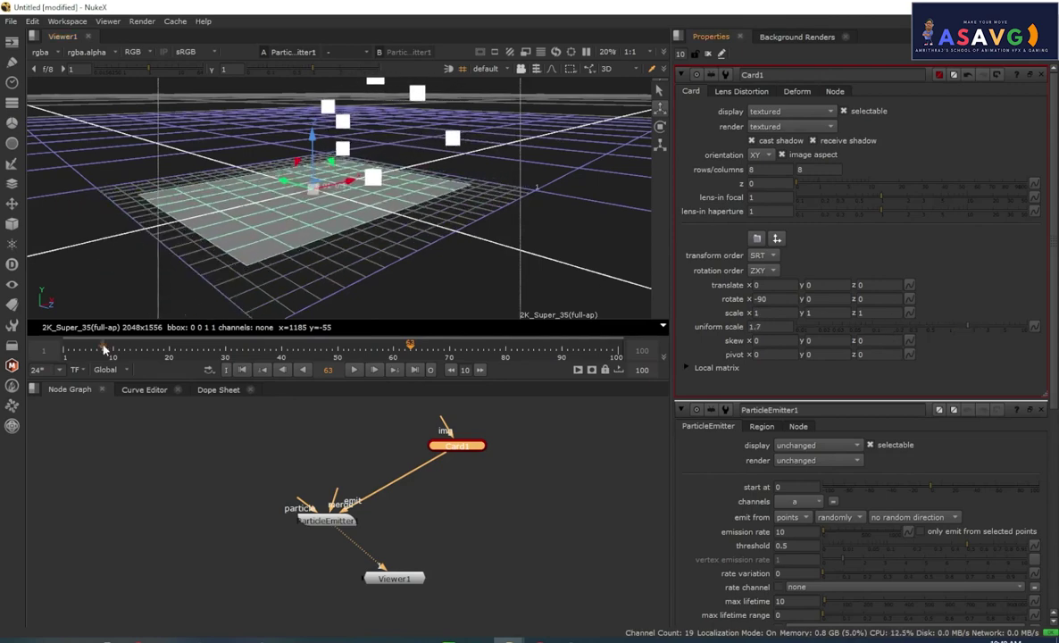
pyautogui.moveTo(105, 349); pyautogui.dragTo(69, 351)
pyautogui.click(354, 370)
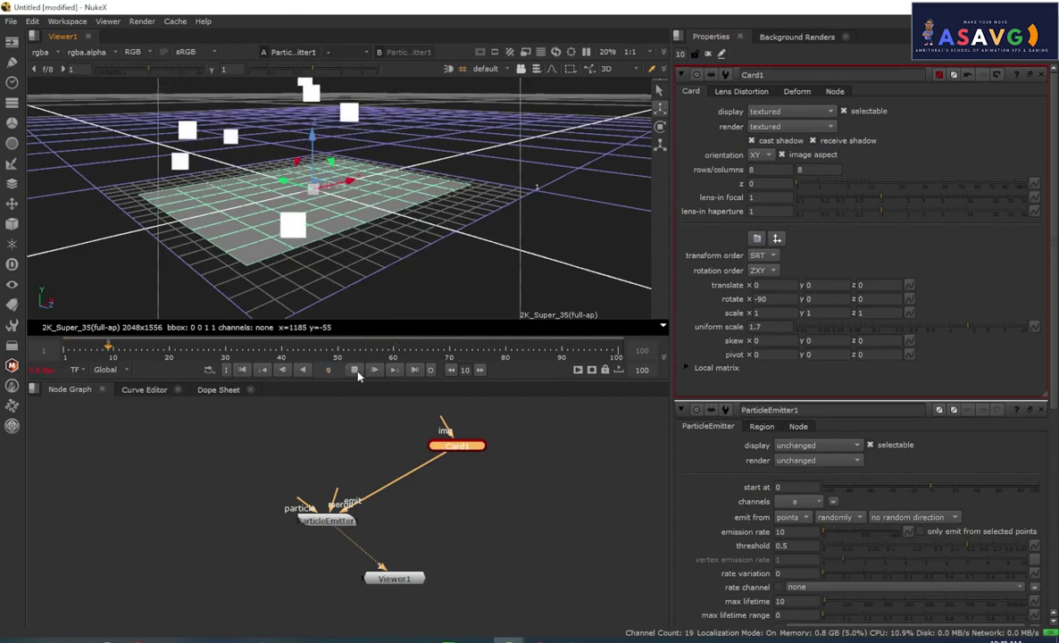
pyautogui.click(357, 375)
pyautogui.keyDown('ctrl'); pyautogui.moveTo(443, 233); pyautogui.dragTo(397, 220); pyautogui.keyUp('ctrl')
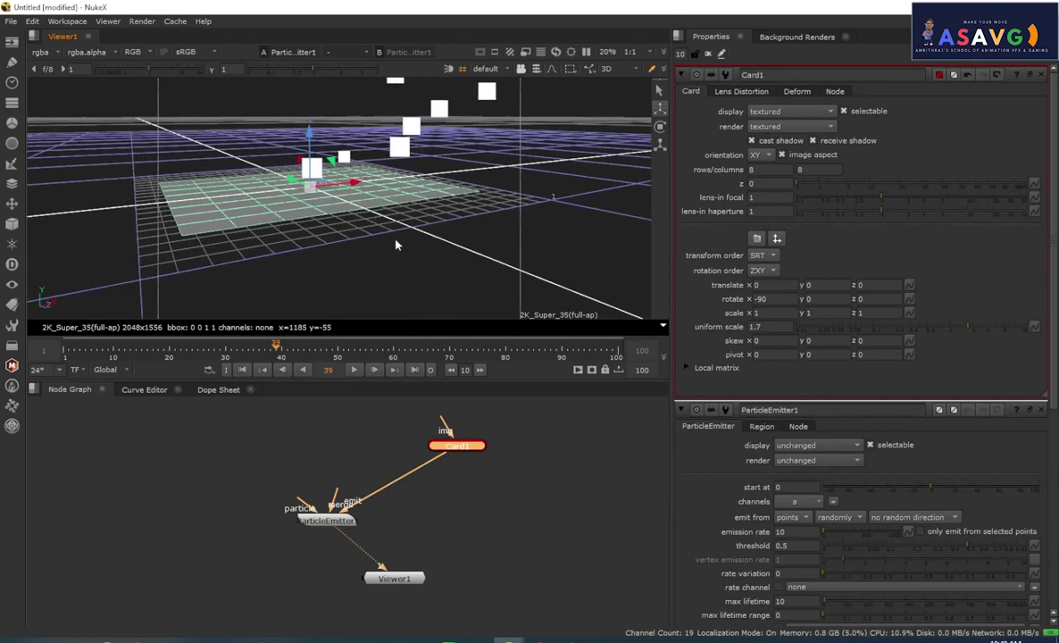
# Step: Import grass-final.png, GRASS-4.jpeg and GRASS-3.png from the Nuke folder in File Explorer into the node graph as Read nodes
pyautogui.moveTo(169, 640)
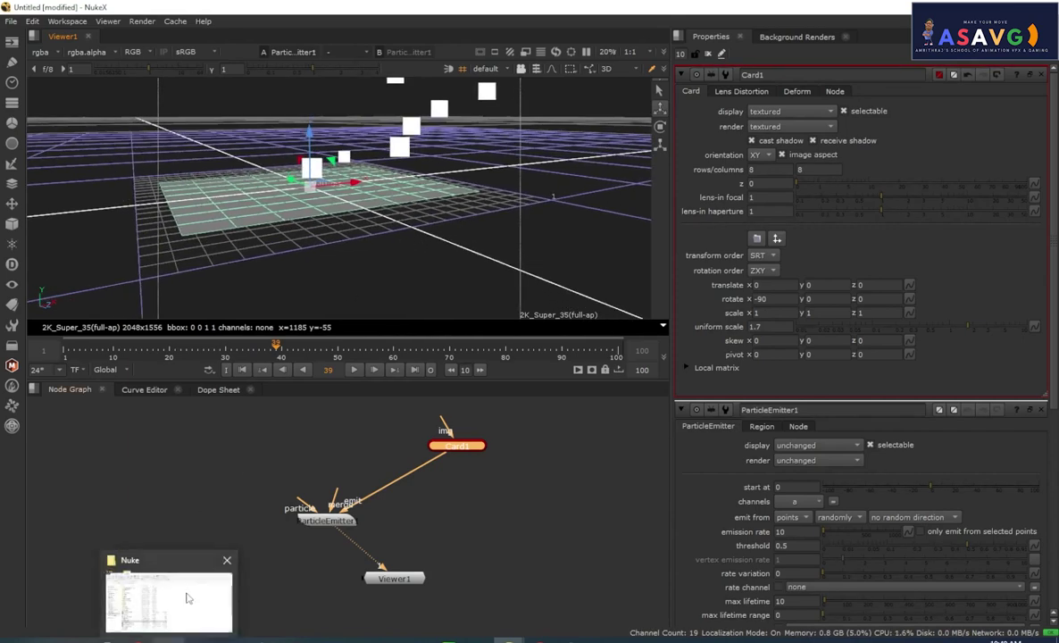
pyautogui.click(188, 597)
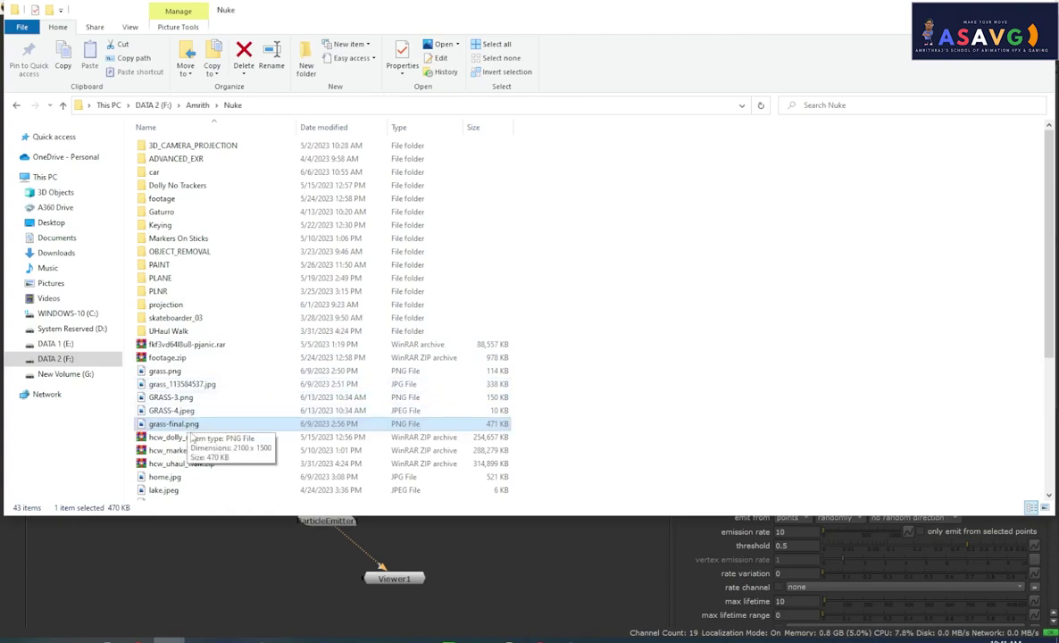
pyautogui.moveTo(184, 425); pyautogui.dragTo(534, 571)
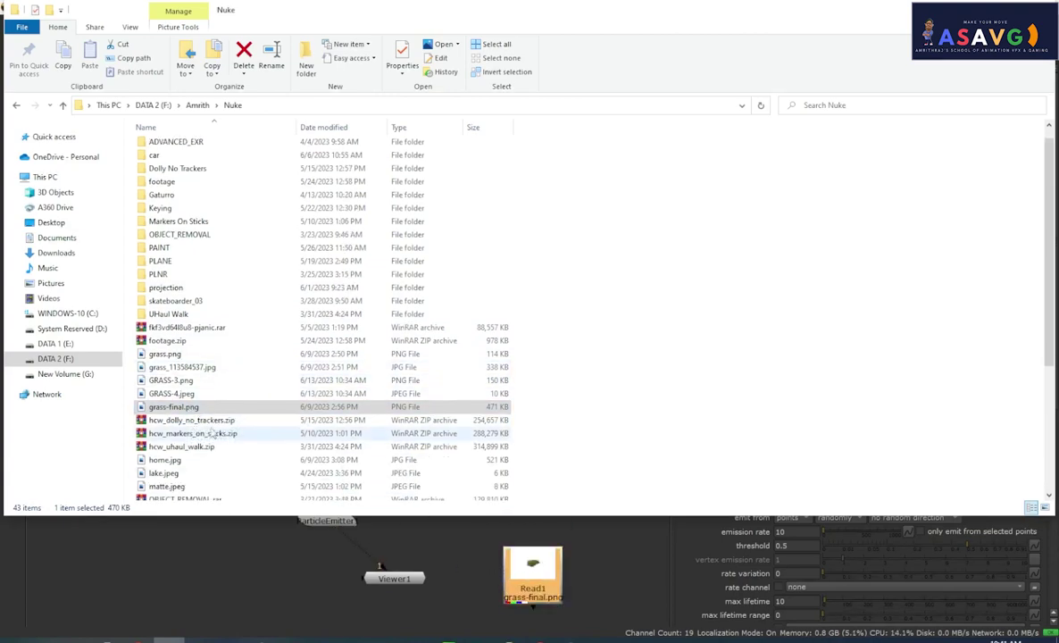
pyautogui.moveTo(174, 393); pyautogui.dragTo(217, 561)
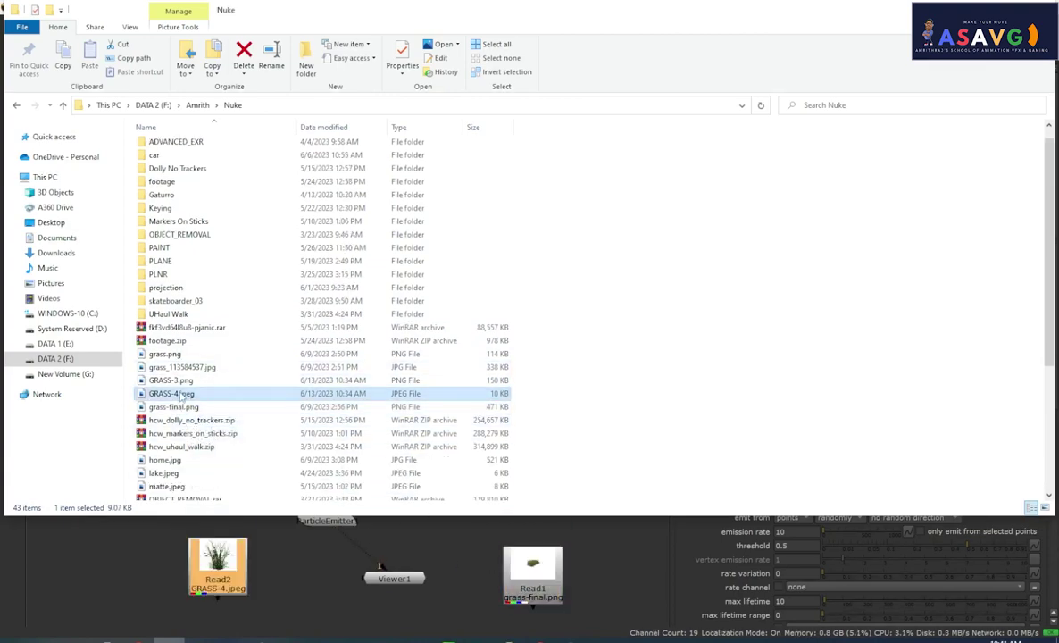
pyautogui.moveTo(172, 381); pyautogui.dragTo(332, 579)
pyautogui.click(985, 8)
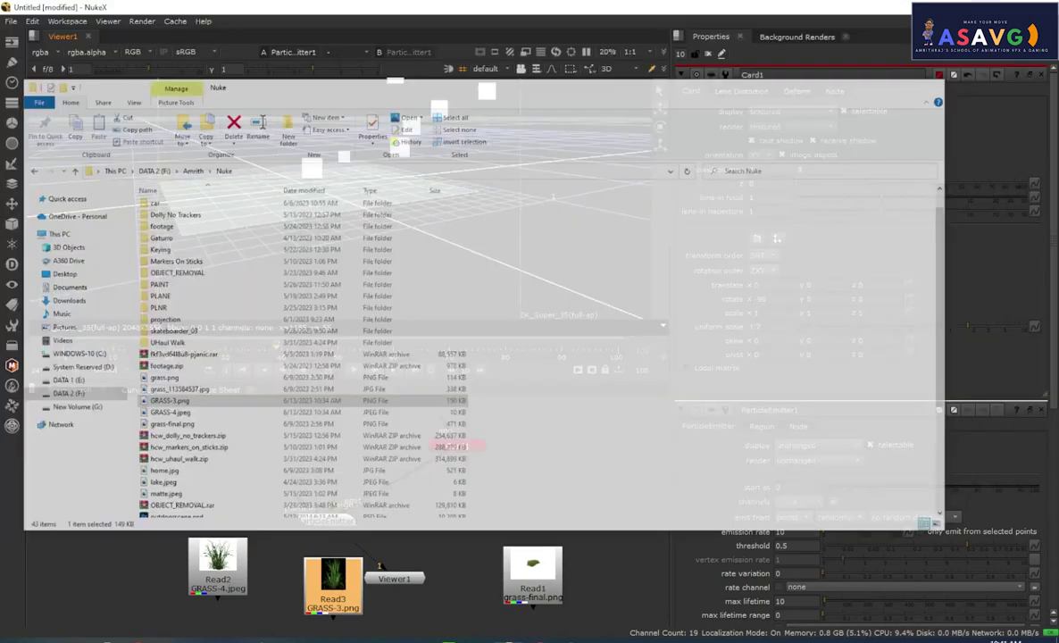
# Step: Move the grass-final.png Read node up into the open space above ParticleEmitter1, beside the card
pyautogui.moveTo(397, 565); pyautogui.dragTo(401, 545, button='middle')
pyautogui.moveTo(546, 544); pyautogui.dragTo(548, 464)
pyautogui.moveTo(547, 463); pyautogui.dragTo(530, 553, button='middle')
pyautogui.moveTo(530, 553); pyautogui.dragTo(266, 458)
pyautogui.moveTo(286, 448); pyautogui.dragTo(357, 408, button='middle')
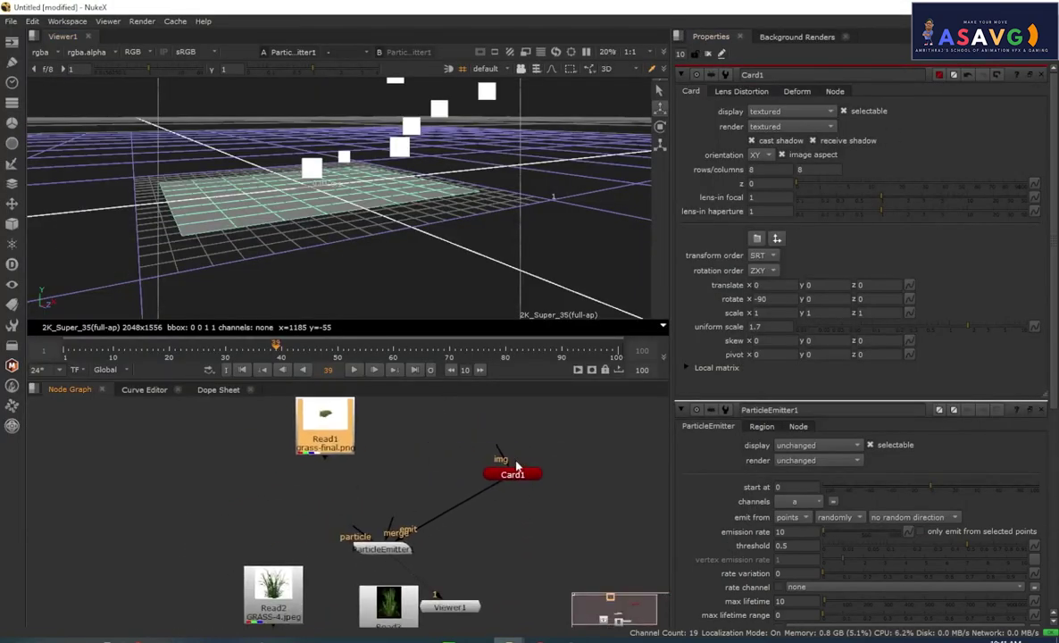
# Step: Try feeding grass-final.png into the card's img input, play the animation, and disconnect it from the card
pyautogui.moveTo(502, 456); pyautogui.dragTo(343, 424)
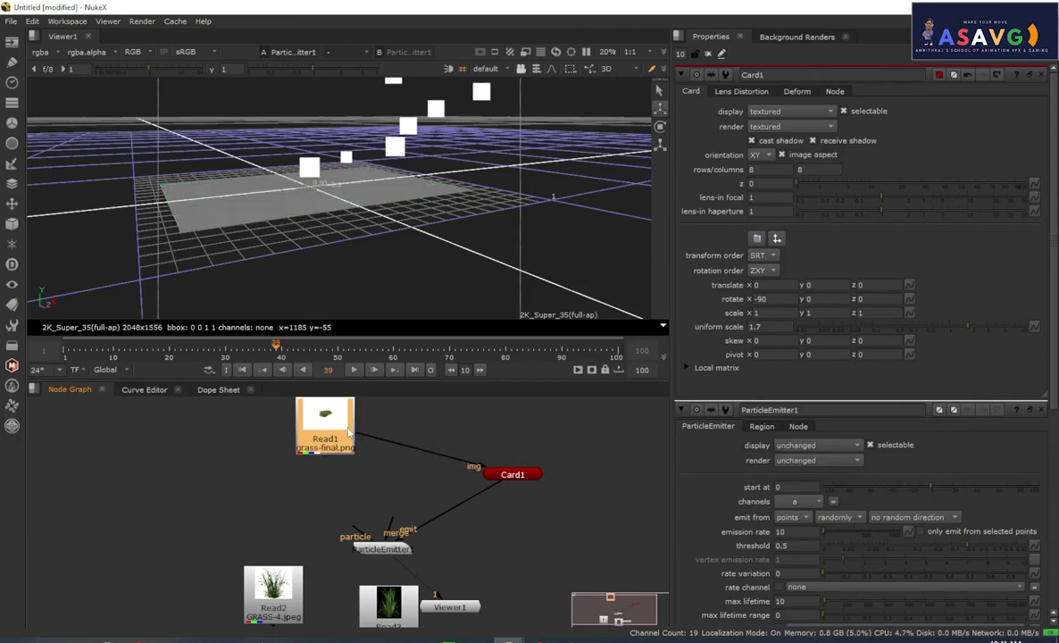
pyautogui.click(352, 369)
pyautogui.click(353, 368)
pyautogui.keyDown('ctrl'); pyautogui.moveTo(338, 225); pyautogui.dragTo(384, 281); pyautogui.keyUp('ctrl')
pyautogui.moveTo(483, 469); pyautogui.dragTo(469, 486)
# Step: Connect ParticleEmitter1's particle input to the grass-final.png Read node and play the animation to check the emitted image's edges up close
pyautogui.moveTo(342, 452); pyautogui.dragTo(356, 438, button='middle')
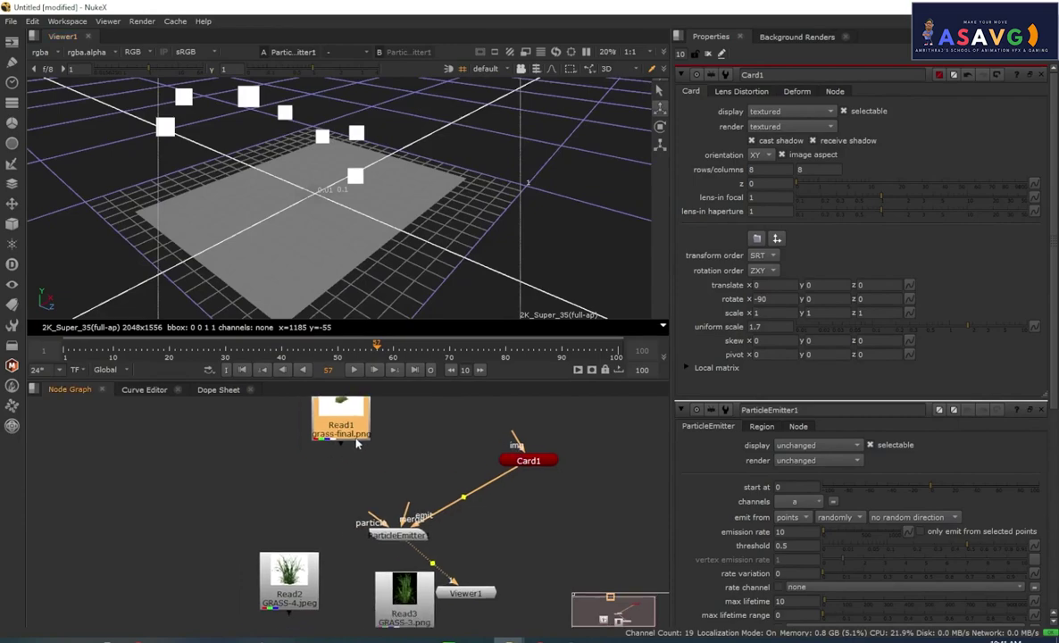
pyautogui.moveTo(382, 494); pyautogui.dragTo(390, 512, button='middle')
pyautogui.moveTo(379, 534); pyautogui.dragTo(357, 455)
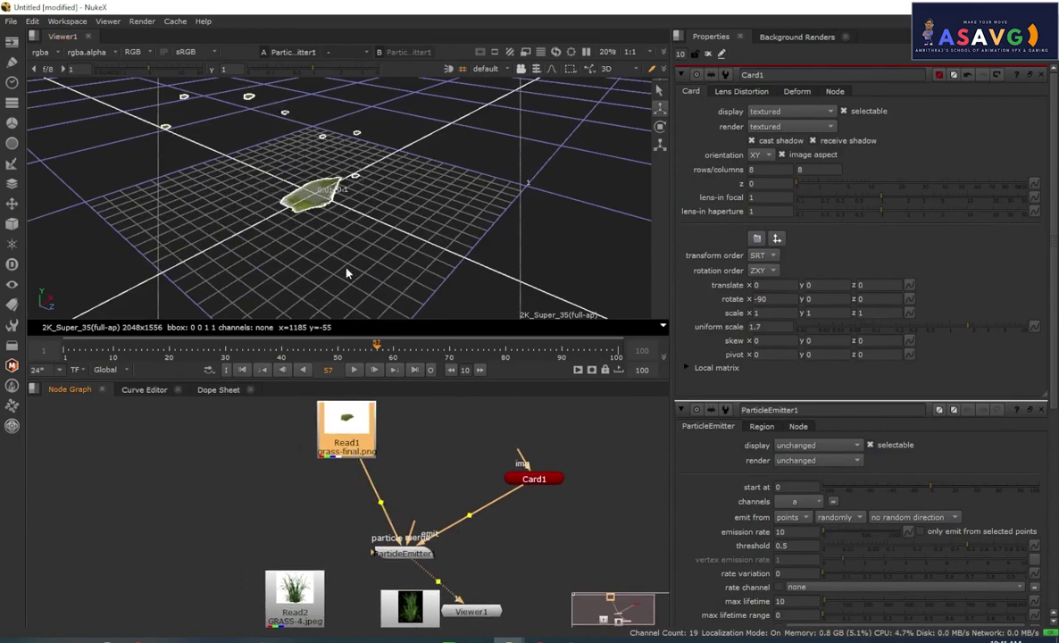
pyautogui.click(352, 371)
pyautogui.click(352, 372)
pyautogui.keyDown('ctrl'); pyautogui.moveTo(341, 203); pyautogui.dragTo(319, 203); pyautogui.keyUp('ctrl')
pyautogui.scroll(4, 315, 191)
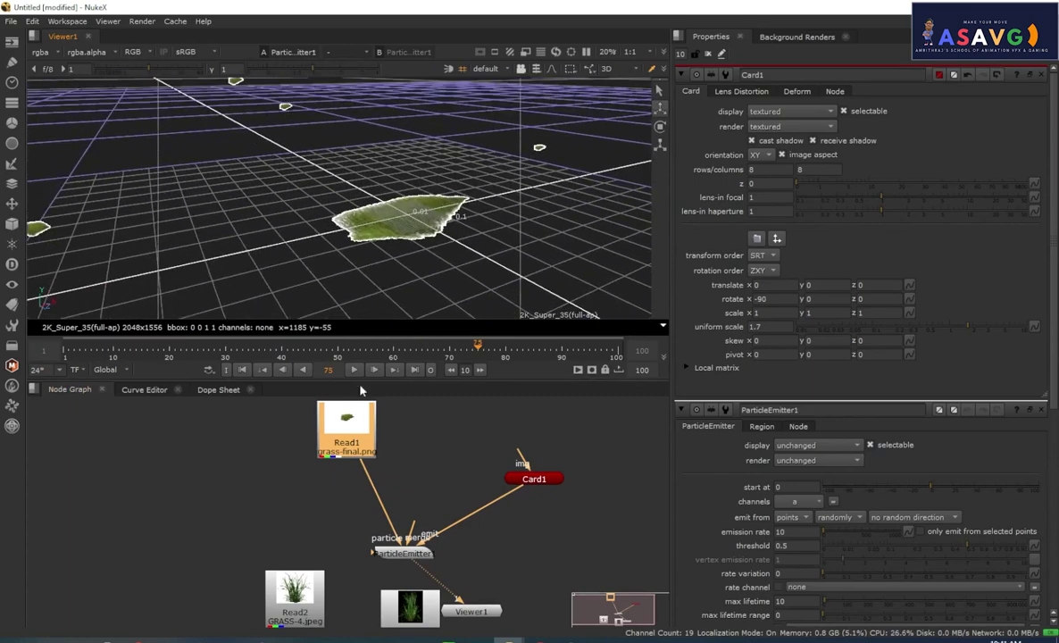
pyautogui.scroll(4, 369, 234)
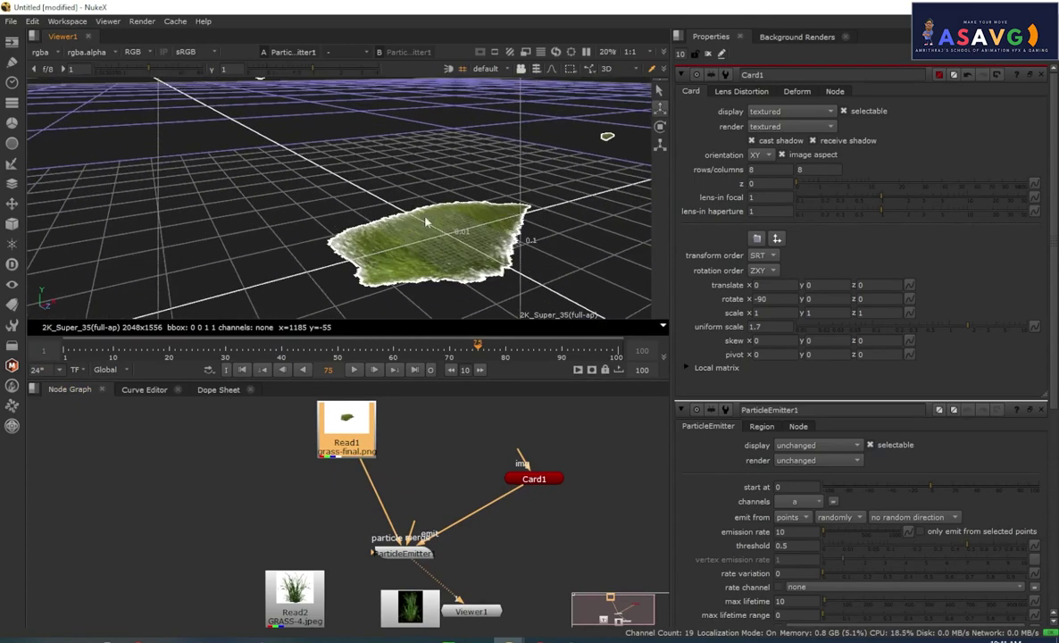
# Step: Insert a Premult node between the grass-final.png Read node and ParticleEmitter1
pyautogui.press('Tab')
pyautogui.write('pre')
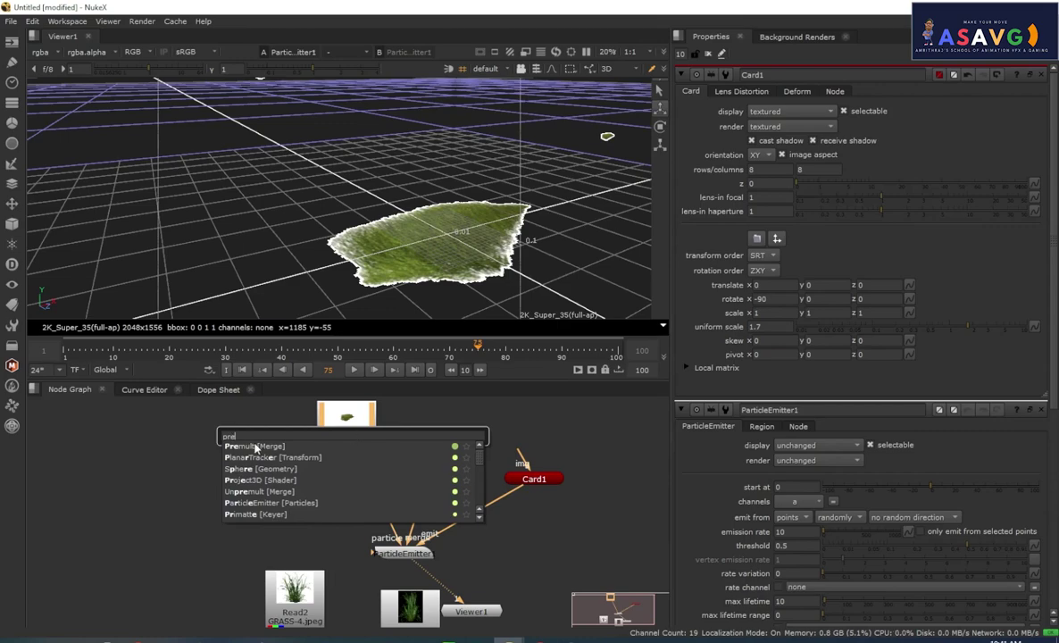
pyautogui.press('Return')
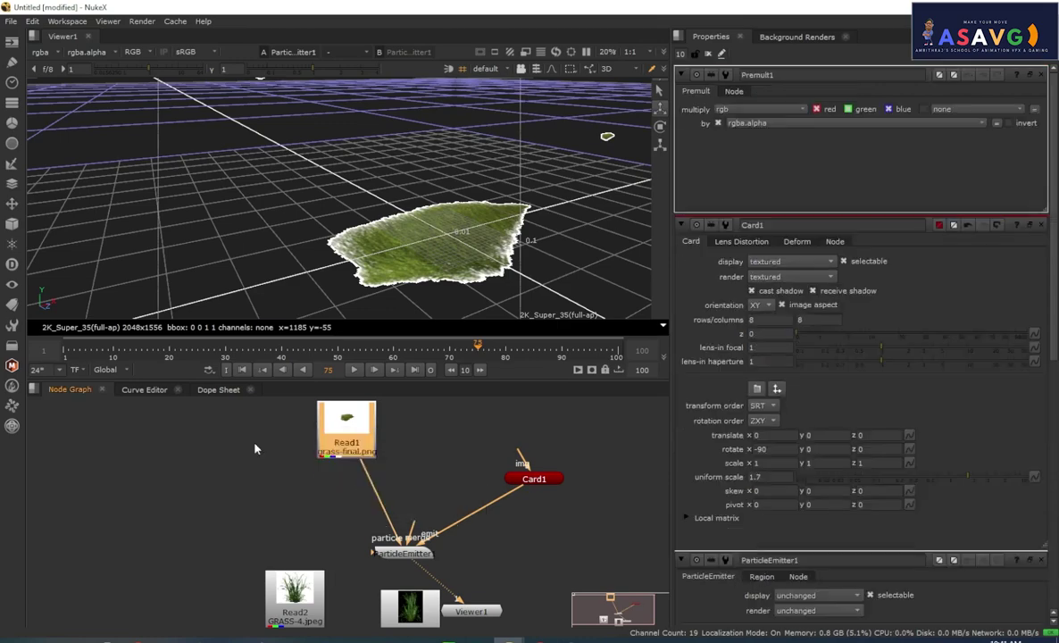
pyautogui.scroll(-1, 452, 528)
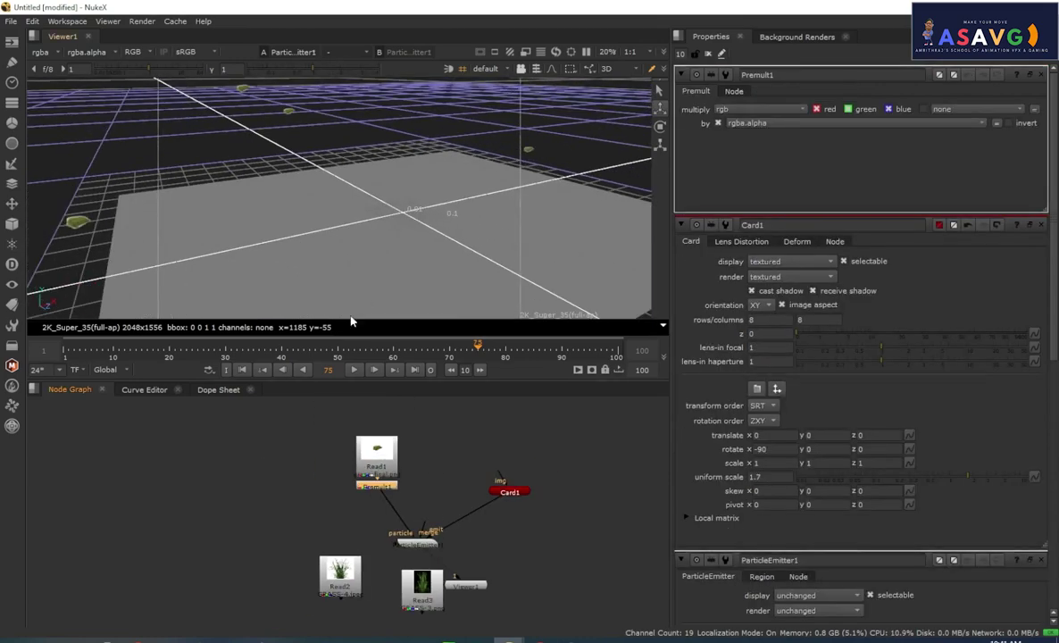
# Step: Play the animation and examine the edges of the premultiplied grass particles close up and from farther away
pyautogui.click(353, 369)
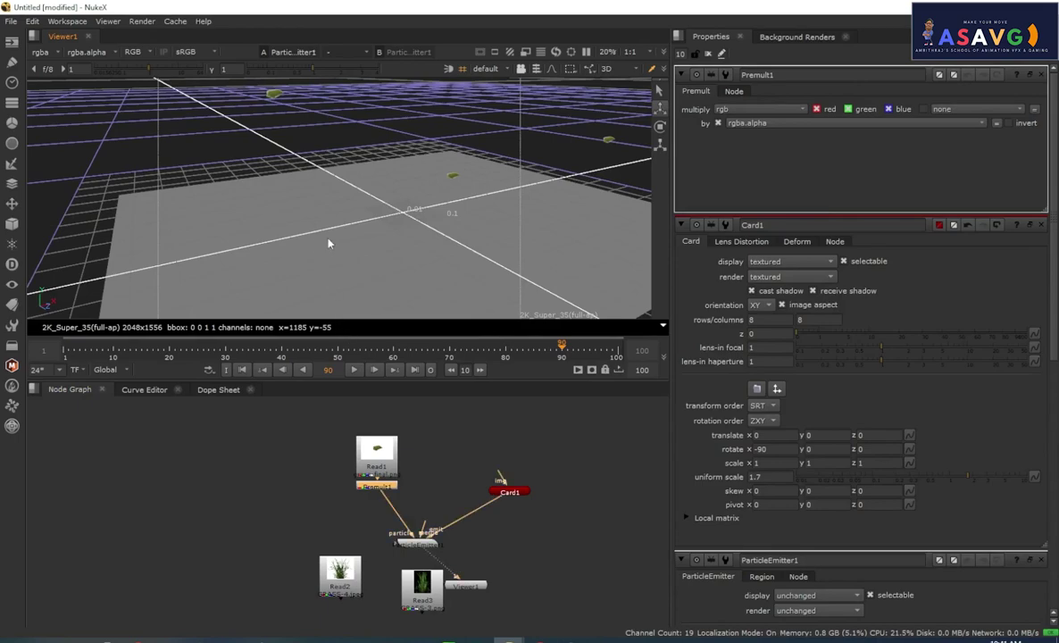
pyautogui.scroll(1, 329, 242)
pyautogui.moveTo(371, 118); pyautogui.dragTo(407, 217, button='middle')
pyautogui.scroll(2, 407, 217)
pyautogui.keyDown('ctrl'); pyautogui.moveTo(460, 162); pyautogui.dragTo(333, 178); pyautogui.keyUp('ctrl')
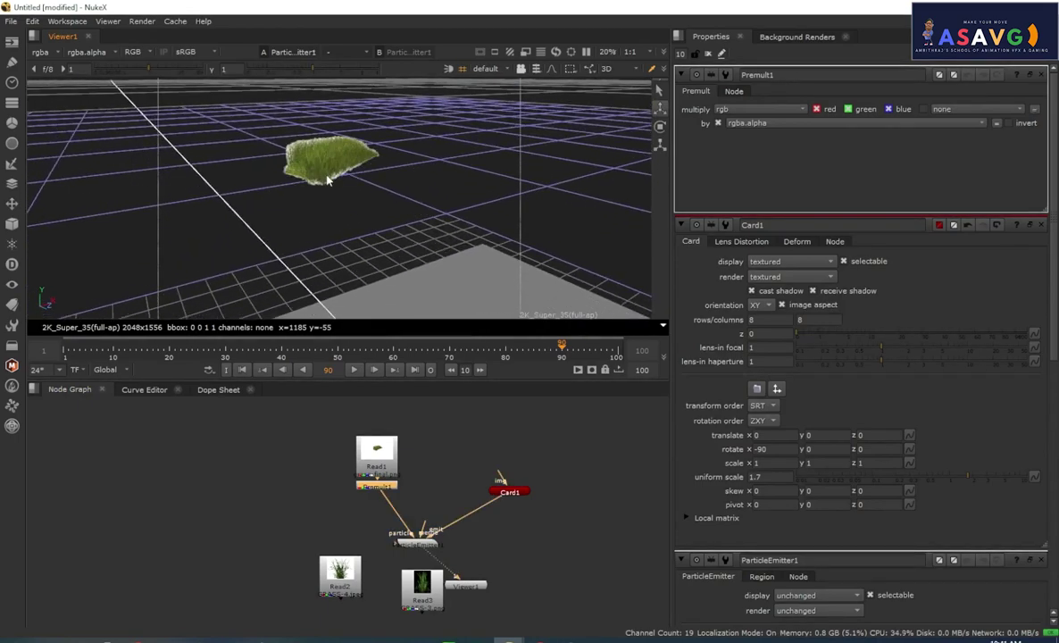
pyautogui.scroll(1, 327, 179)
pyautogui.moveTo(327, 179); pyautogui.dragTo(342, 223, button='middle')
pyautogui.scroll(-3, 341, 216)
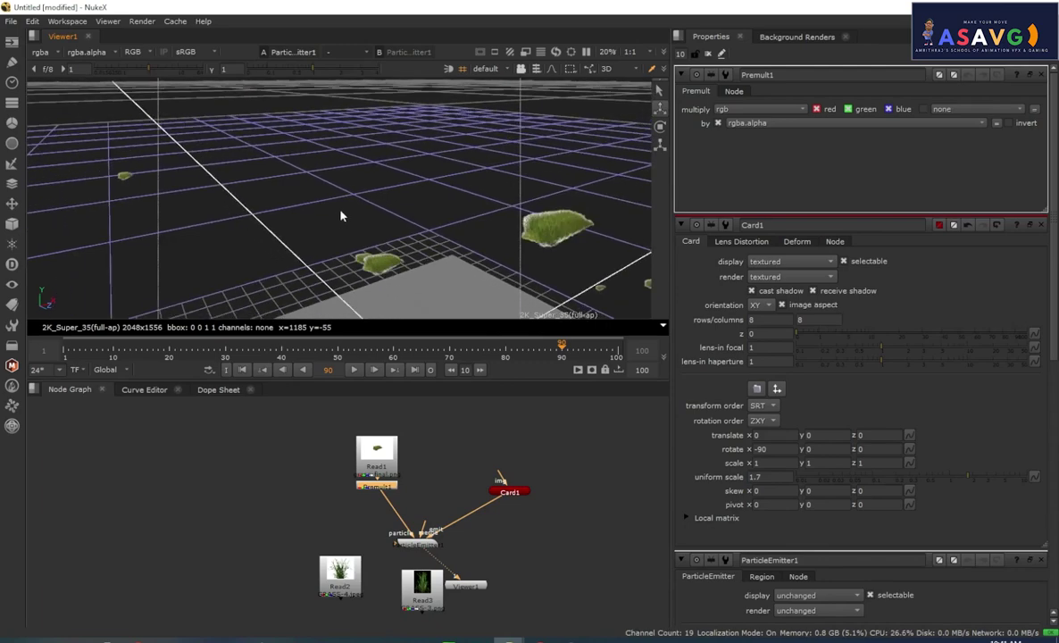
pyautogui.scroll(-2, 341, 216)
pyautogui.moveTo(416, 234); pyautogui.dragTo(394, 194, button='middle')
pyautogui.scroll(-2, 395, 194)
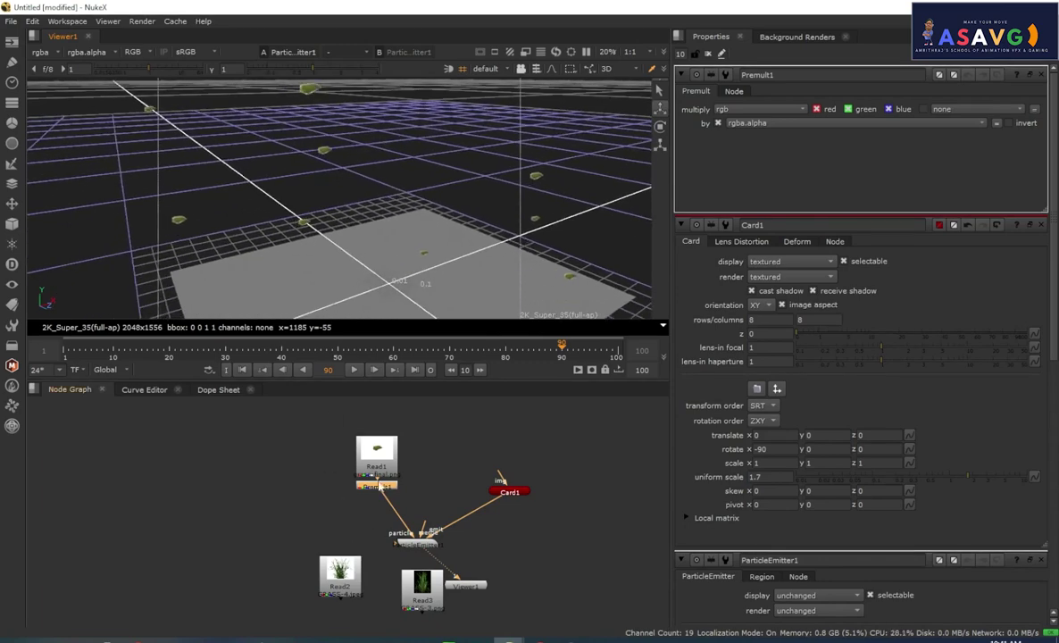
# Step: Place the GRASS-4.jpeg Read node beside Read1, try it as the Premult input, and play the animation
pyautogui.moveTo(375, 462); pyautogui.dragTo(365, 426)
pyautogui.moveTo(349, 592); pyautogui.dragTo(304, 436)
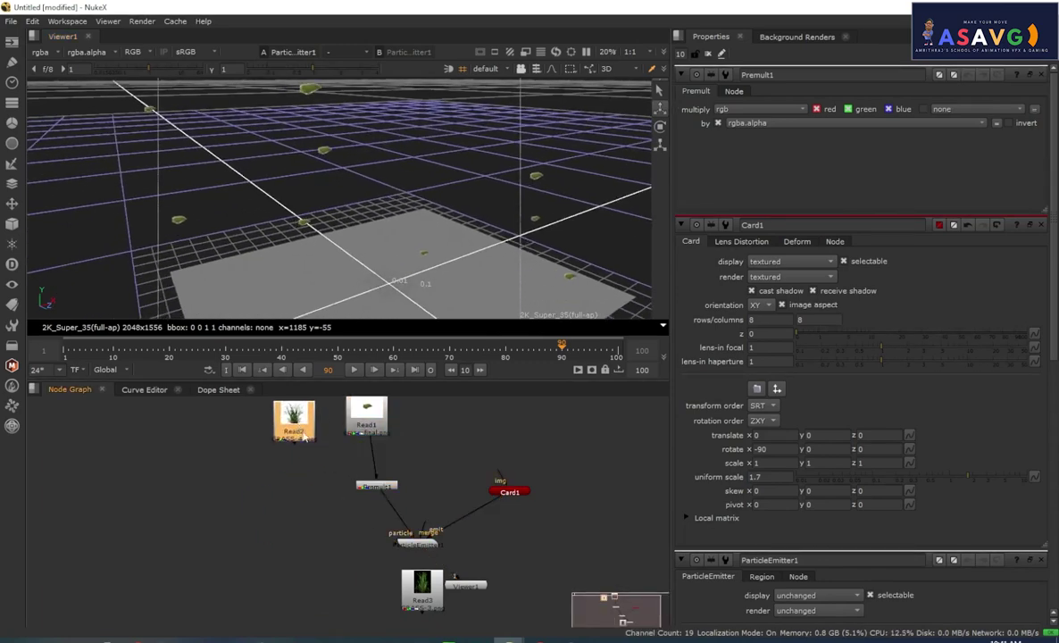
pyautogui.moveTo(374, 472); pyautogui.dragTo(299, 422)
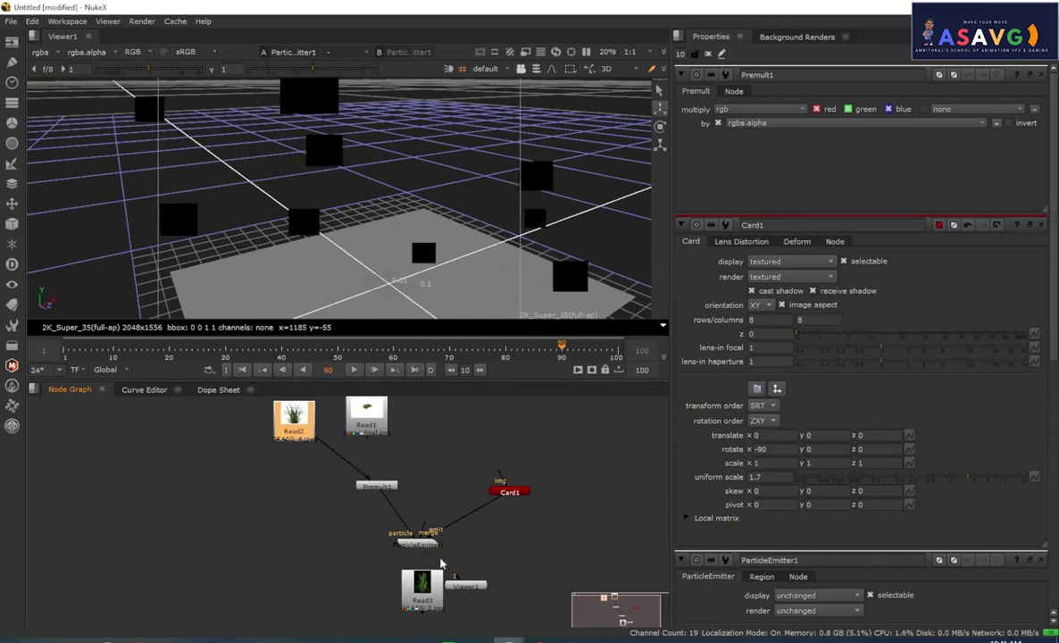
pyautogui.click(354, 369)
pyautogui.click(350, 369)
pyautogui.scroll(-4, 369, 202)
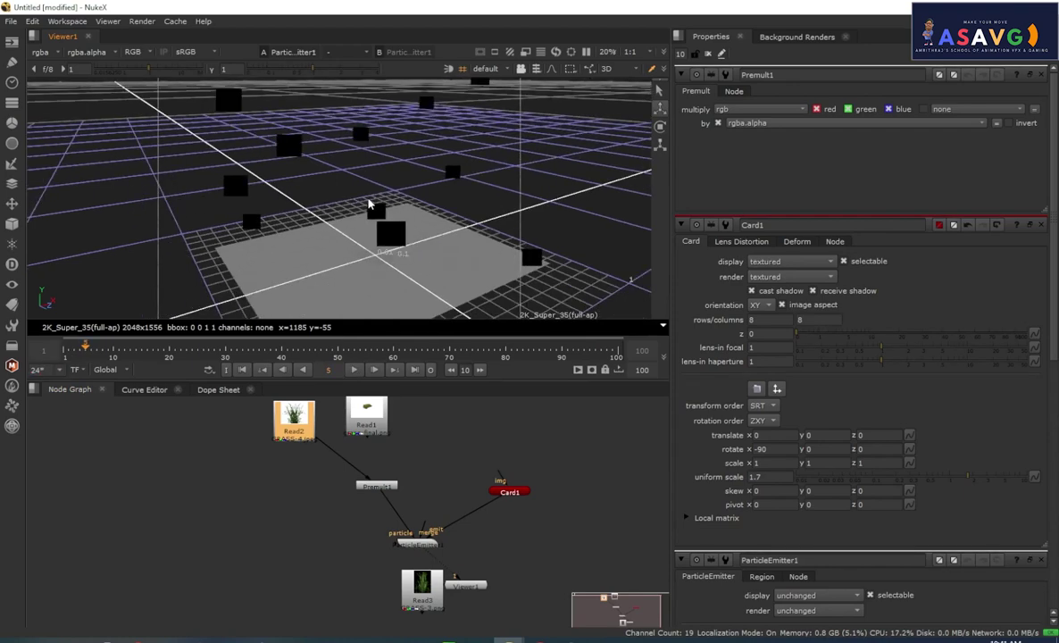
pyautogui.scroll(-1, 344, 478)
# Step: Move the GRASS-3.png Read node above the Premult node and connect the Premult input to it
pyautogui.moveTo(348, 483); pyautogui.dragTo(301, 439, button='middle')
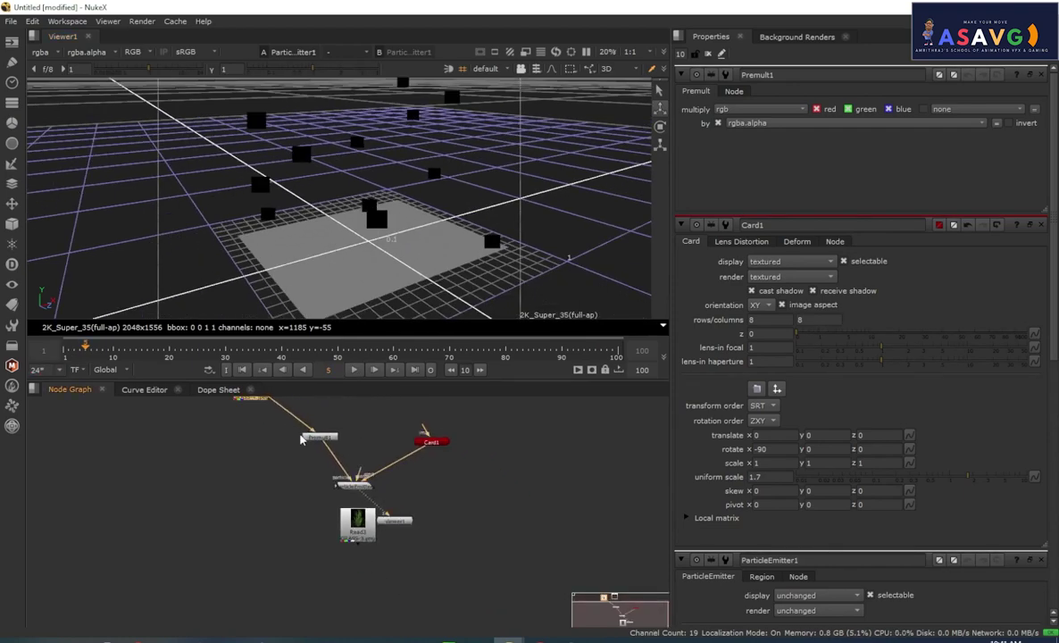
pyautogui.moveTo(370, 531); pyautogui.dragTo(367, 526)
pyautogui.moveTo(367, 526); pyautogui.dragTo(376, 603, button='middle')
pyautogui.moveTo(375, 604); pyautogui.dragTo(388, 435)
pyautogui.moveTo(319, 514); pyautogui.dragTo(376, 429)
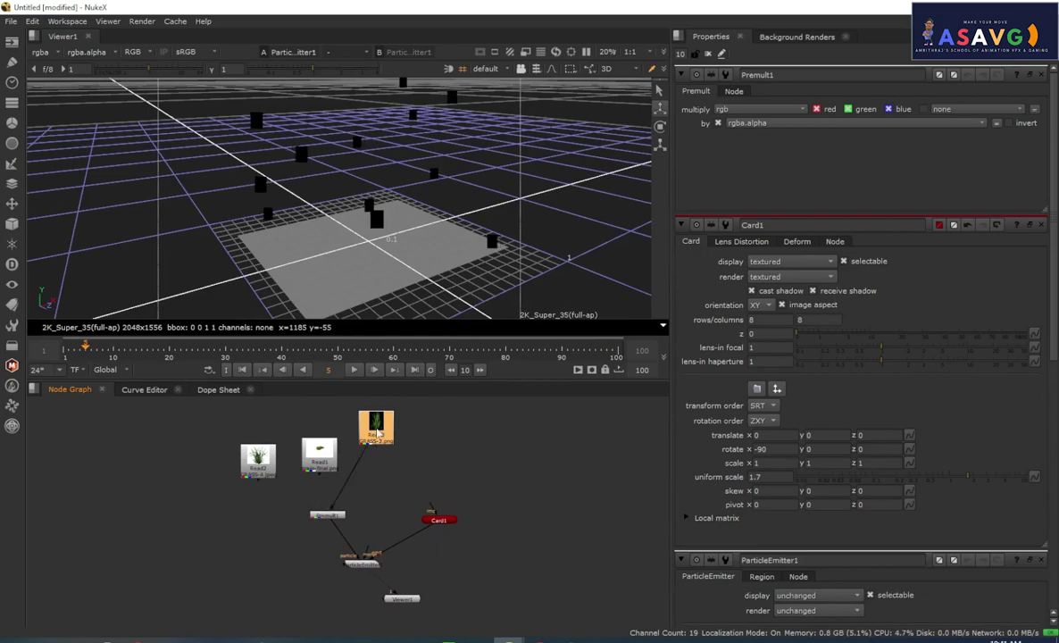
# Step: Play the animation in short stretches and inspect the size and look of the GRASS-3.png particles above the card
pyautogui.keyDown('alt'); pyautogui.moveTo(350, 255); pyautogui.dragTo(401, 222, button='right'); pyautogui.keyUp('alt')
pyautogui.scroll(3, 367, 212)
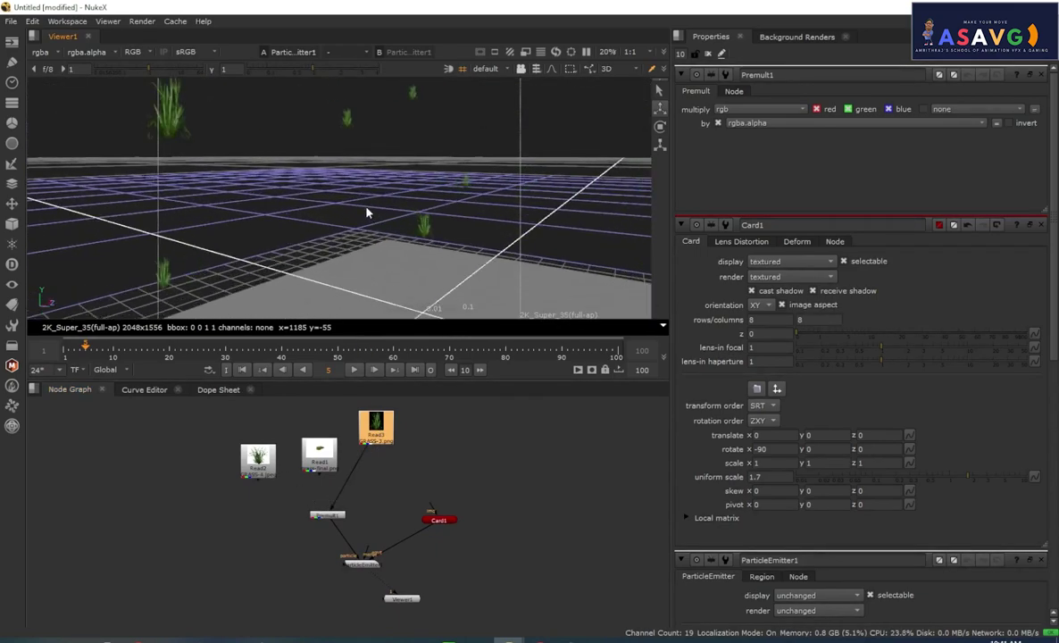
pyautogui.scroll(-1, 368, 214)
pyautogui.moveTo(371, 435); pyautogui.dragTo(382, 429)
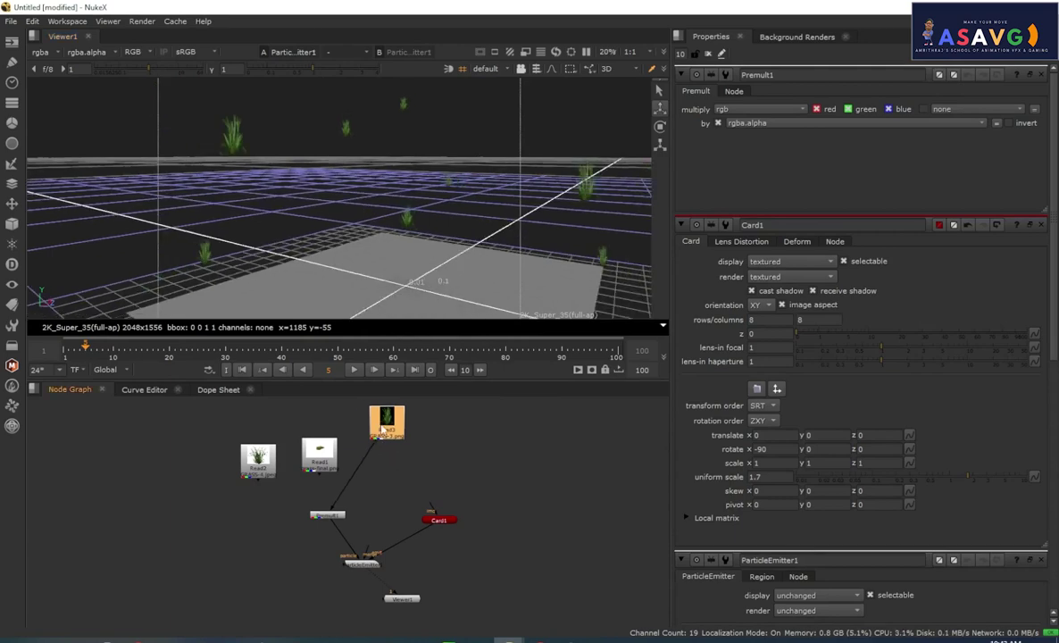
pyautogui.click(356, 371)
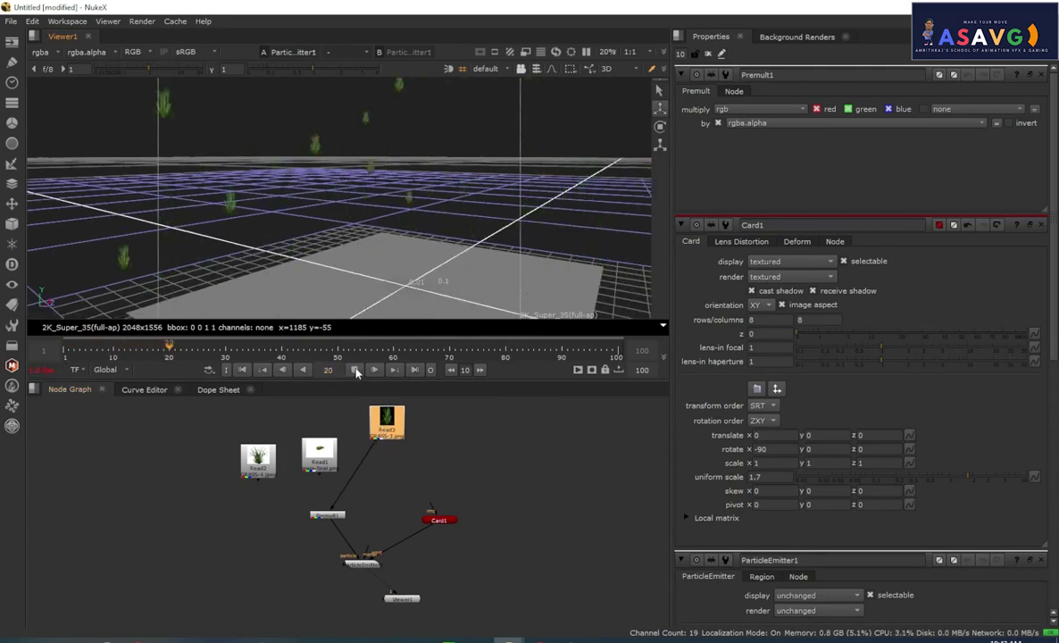
pyautogui.click(355, 371)
pyautogui.scroll(-1, 374, 257)
pyautogui.keyDown('ctrl'); pyautogui.moveTo(374, 257); pyautogui.dragTo(324, 236); pyautogui.keyUp('ctrl')
pyautogui.scroll(3, 325, 241)
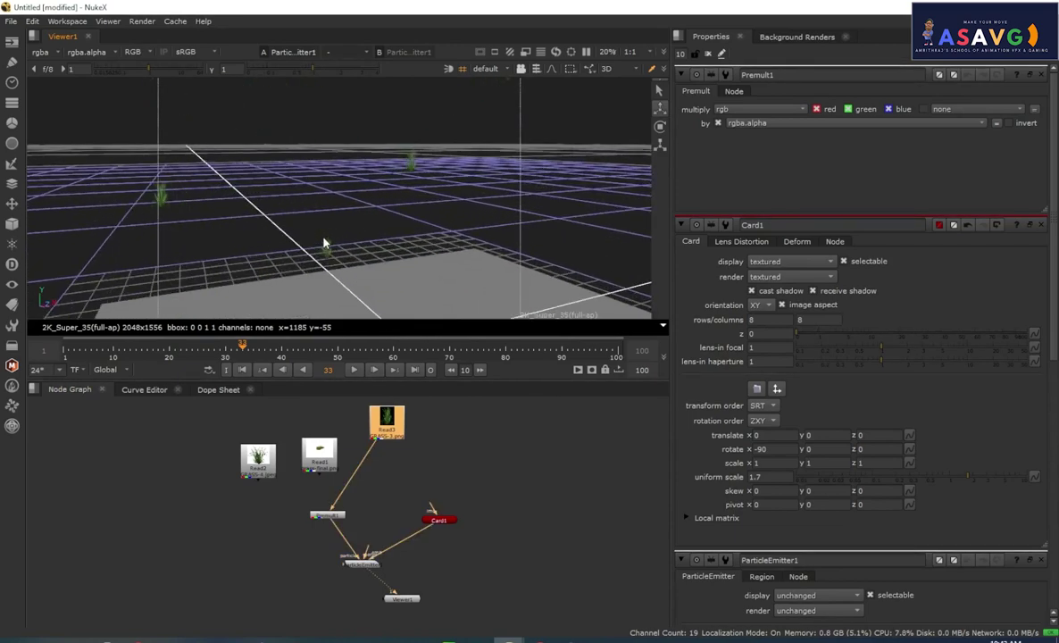
pyautogui.scroll(-1, 324, 242)
pyautogui.click(354, 370)
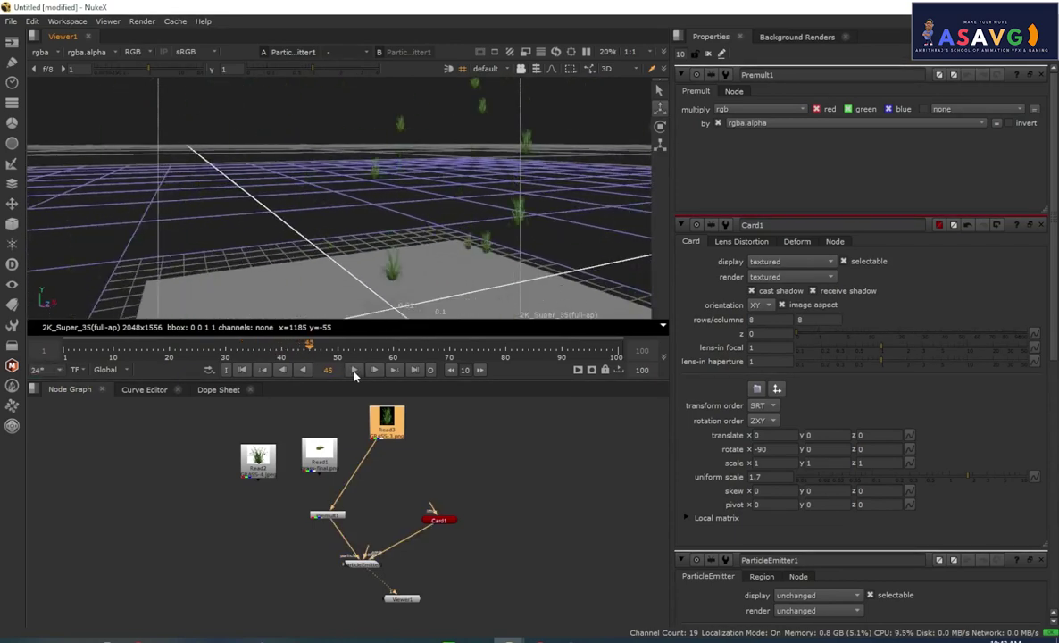
pyautogui.keyDown('alt'); pyautogui.moveTo(396, 284); pyautogui.dragTo(379, 240, button='right'); pyautogui.keyUp('alt')
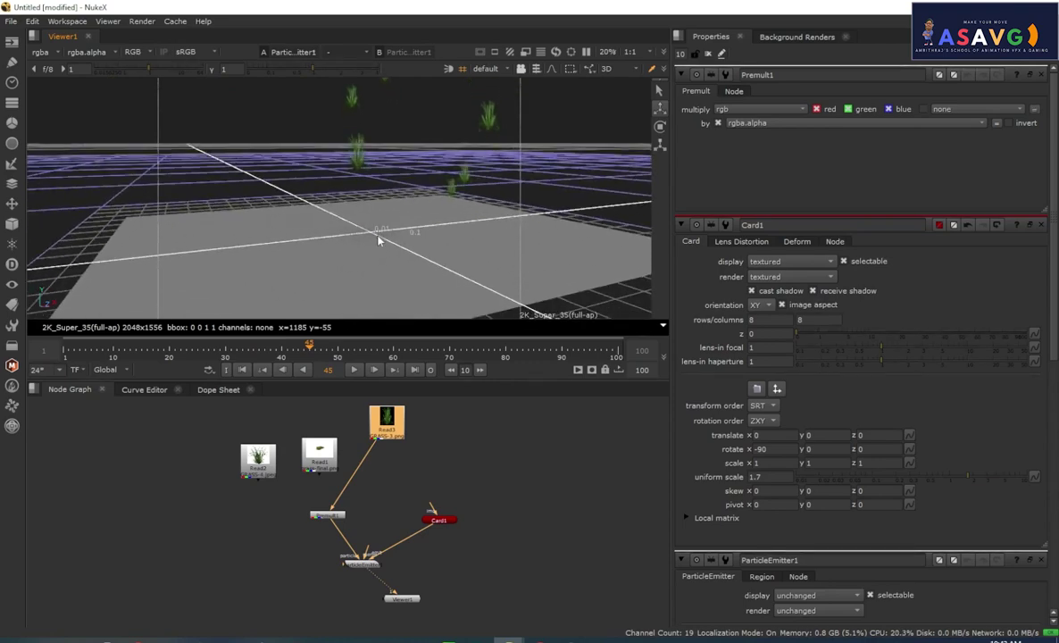
pyautogui.scroll(-1, 351, 238)
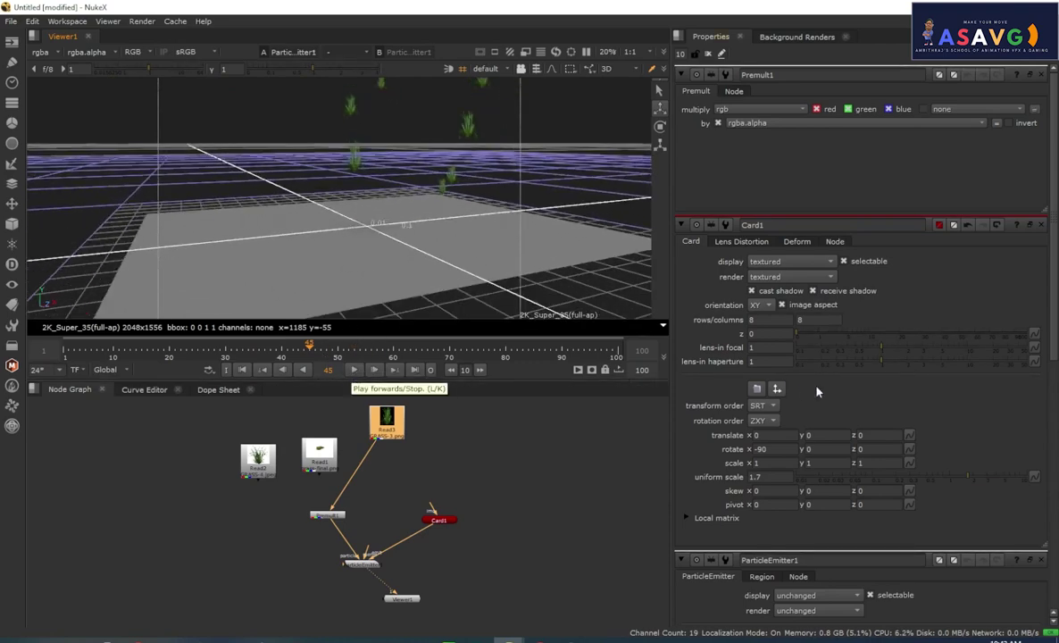
pyautogui.moveTo(391, 492); pyautogui.dragTo(416, 454, button='middle')
pyautogui.scroll(1, 417, 512)
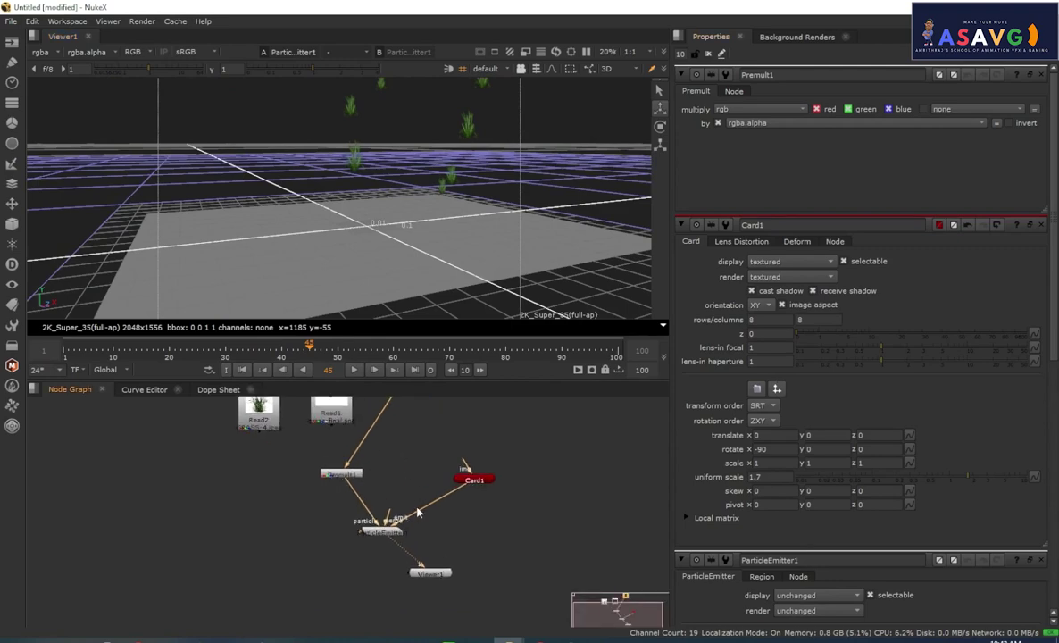
pyautogui.click(355, 372)
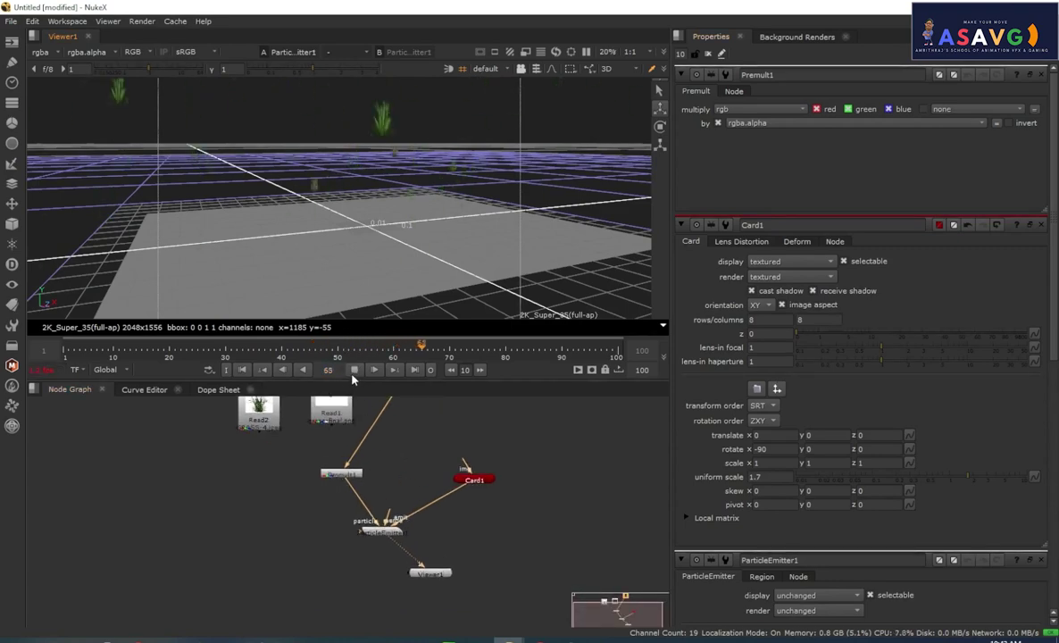
pyautogui.click(355, 372)
# Step: Open ParticleEmitter1's properties and set the particle size to 1
pyautogui.doubleClick(389, 532)
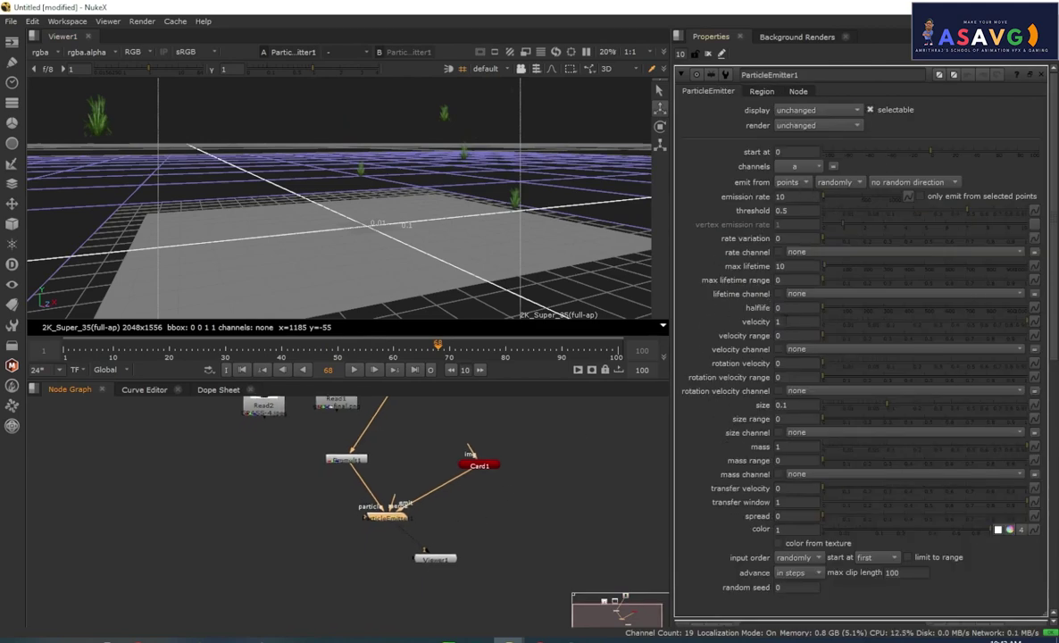
pyautogui.moveTo(775, 323)
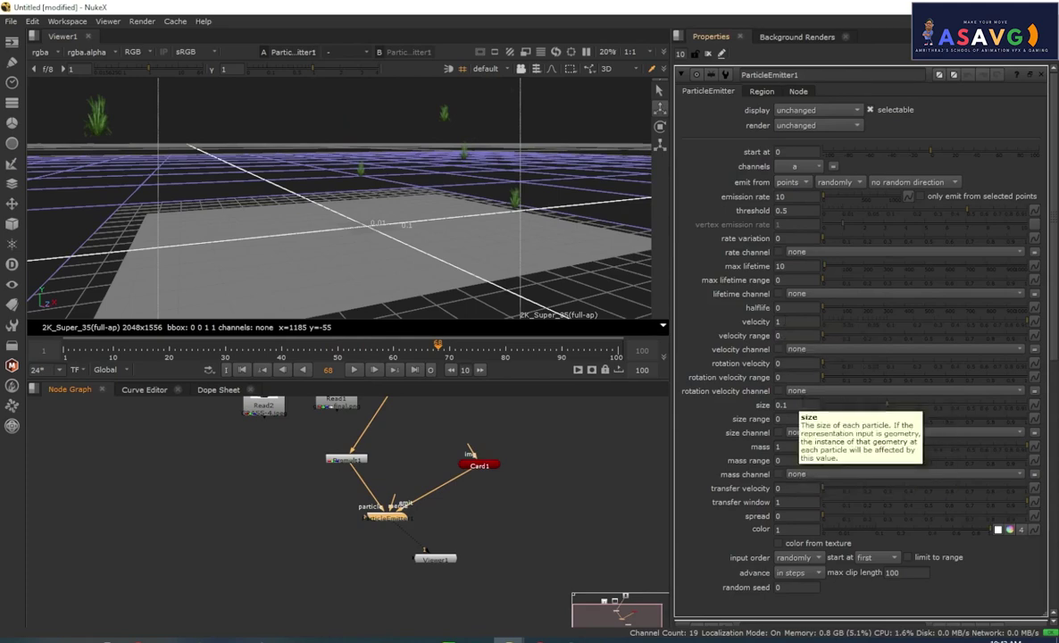
pyautogui.moveTo(791, 404); pyautogui.dragTo(722, 403)
pyautogui.write('1')
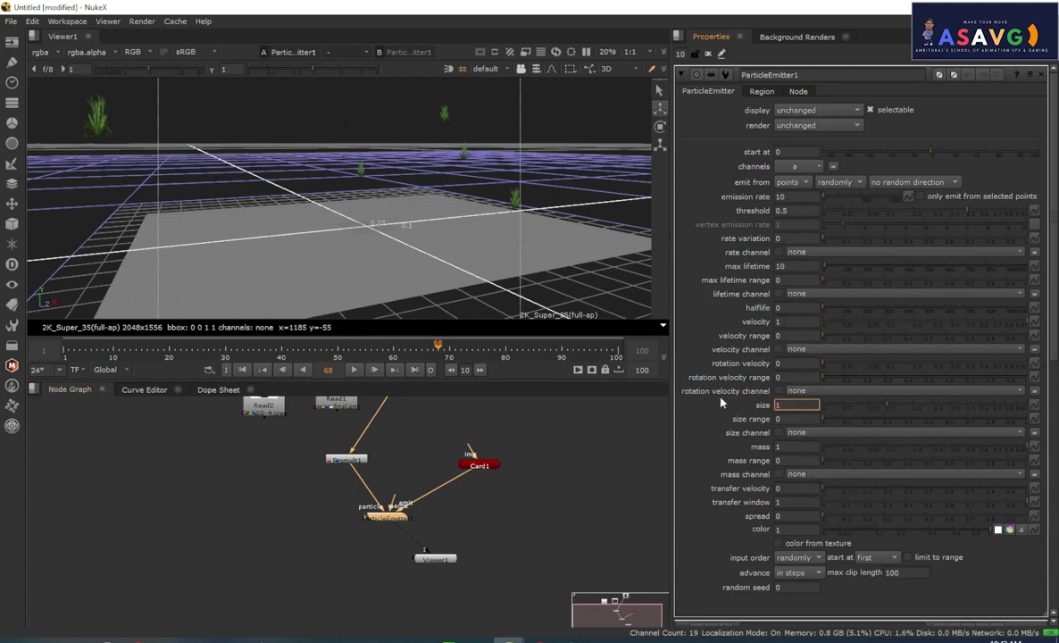
pyautogui.press('Return')
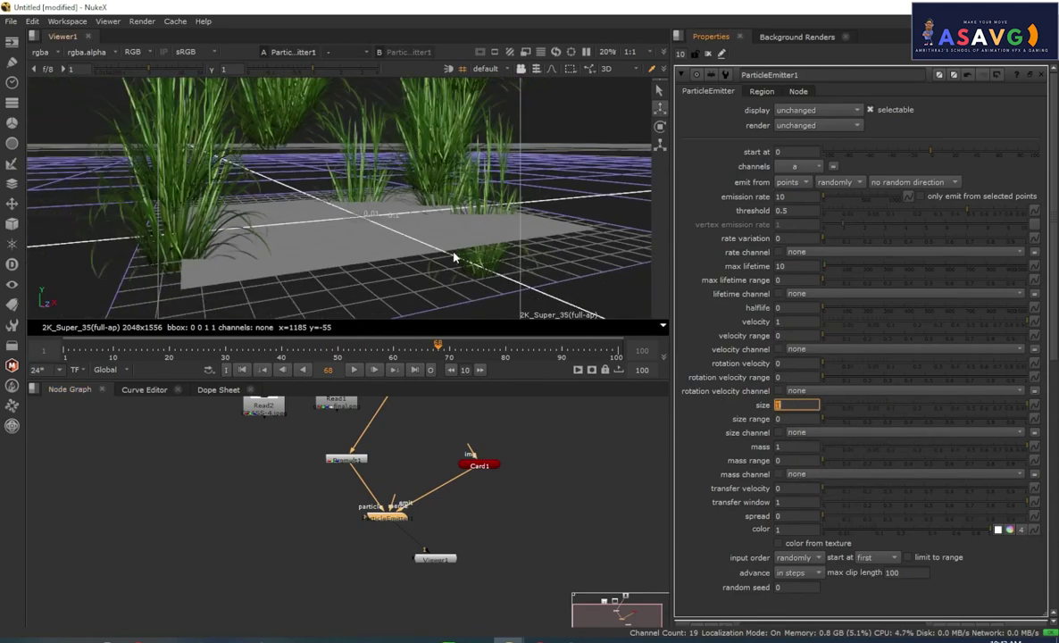
# Step: Play the animation and examine the whole column of enlarged grass particles from a wider, lower view
pyautogui.scroll(-5, 454, 255)
pyautogui.moveTo(413, 233); pyautogui.dragTo(369, 369, button='middle')
pyautogui.scroll(-4, 411, 282)
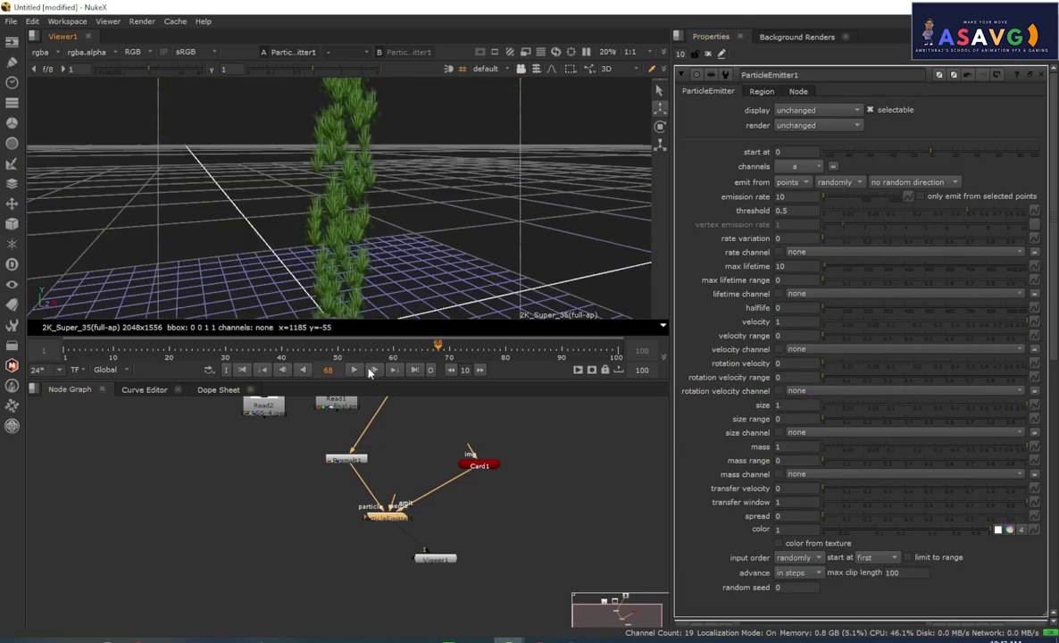
pyautogui.click(354, 370)
pyautogui.click(354, 370)
pyautogui.moveTo(388, 266); pyautogui.dragTo(405, 185, button='middle')
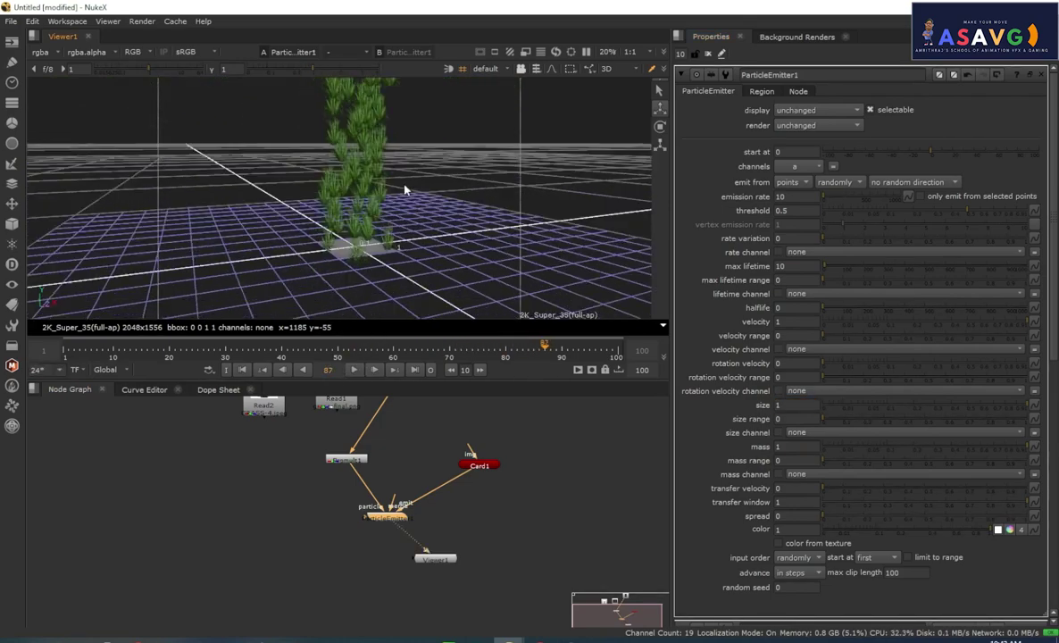
pyautogui.keyDown('ctrl'); pyautogui.moveTo(404, 190); pyautogui.dragTo(339, 236); pyautogui.keyUp('ctrl')
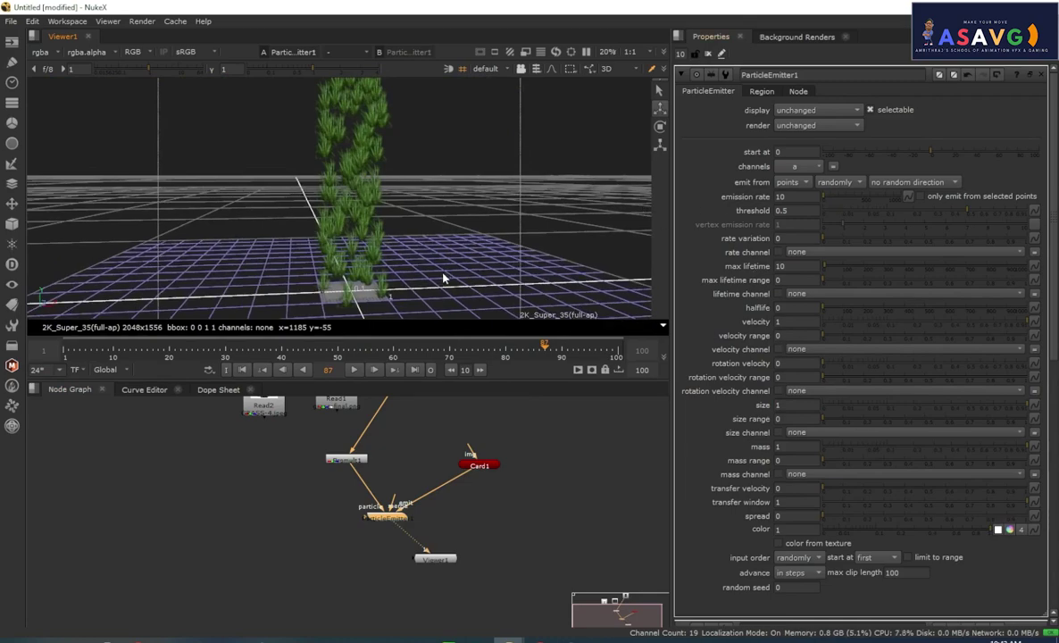
pyautogui.keyDown('ctrl'); pyautogui.moveTo(444, 278); pyautogui.dragTo(433, 284); pyautogui.keyUp('ctrl')
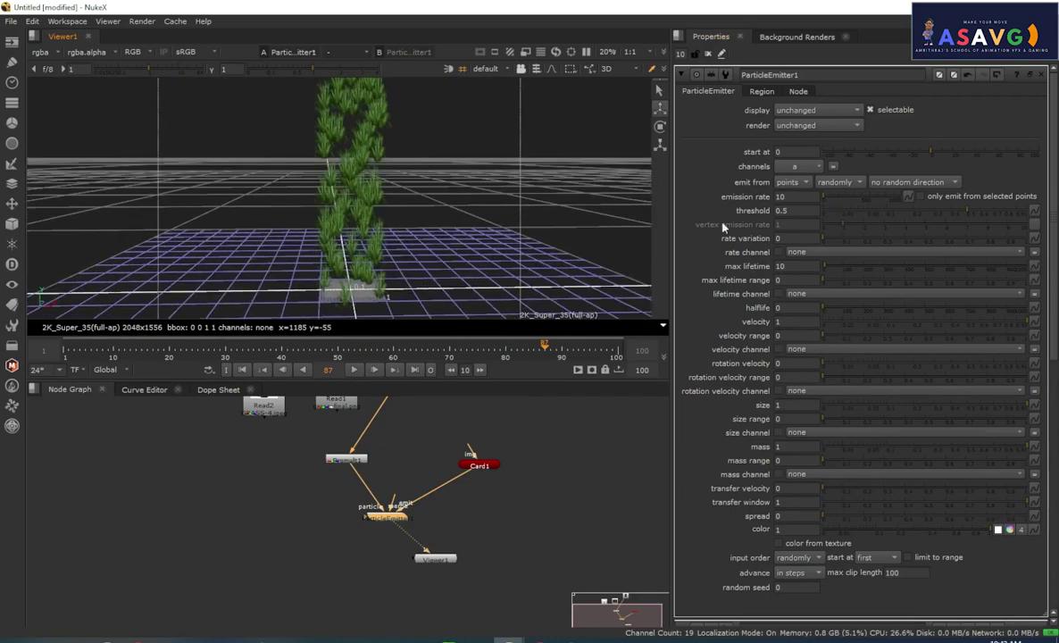
# Step: Set ParticleEmitter1 to emit from faces and play a short stretch of the animation to check the grass
pyautogui.click(803, 184)
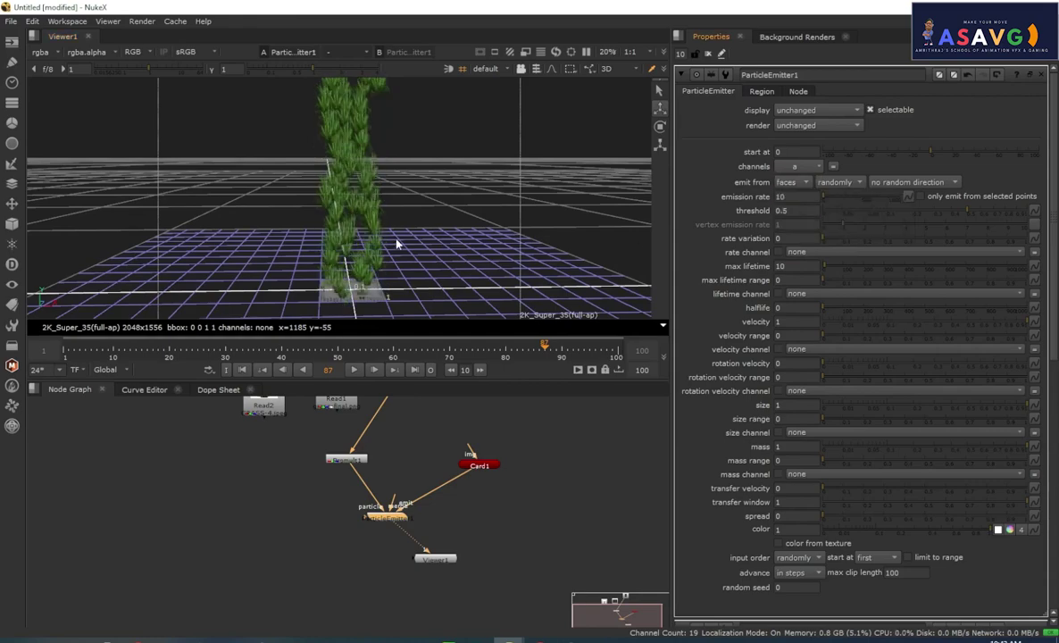
pyautogui.scroll(3, 399, 238)
pyautogui.click(355, 370)
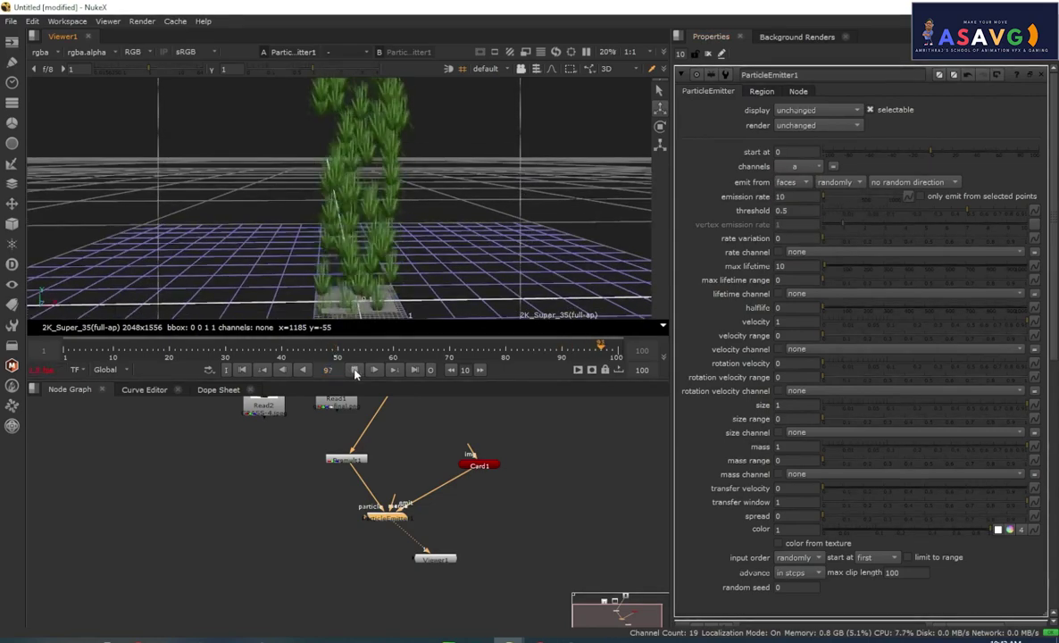
pyautogui.click(355, 370)
# Step: Examine from several closer angles where the grass particles sit on the card's surface
pyautogui.moveTo(384, 307); pyautogui.dragTo(374, 253, button='middle')
pyautogui.keyDown('ctrl'); pyautogui.moveTo(374, 253); pyautogui.dragTo(329, 254); pyautogui.keyUp('ctrl')
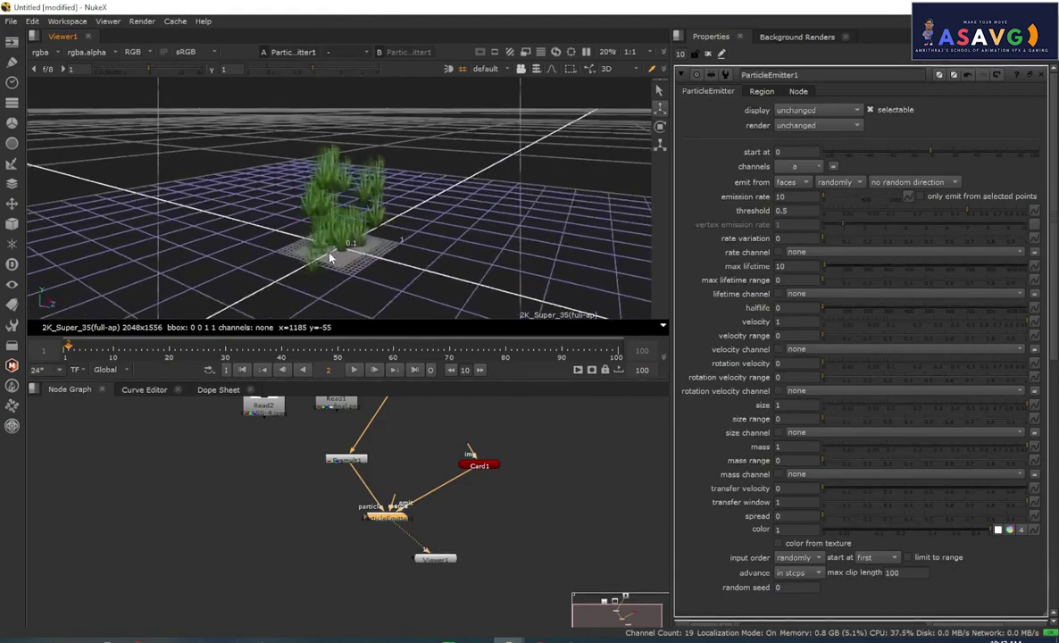
pyautogui.scroll(3, 355, 244)
pyautogui.moveTo(356, 304); pyautogui.dragTo(355, 251, button='middle')
pyautogui.keyDown('ctrl'); pyautogui.moveTo(355, 251); pyautogui.dragTo(352, 273); pyautogui.keyUp('ctrl')
pyautogui.click(347, 214)
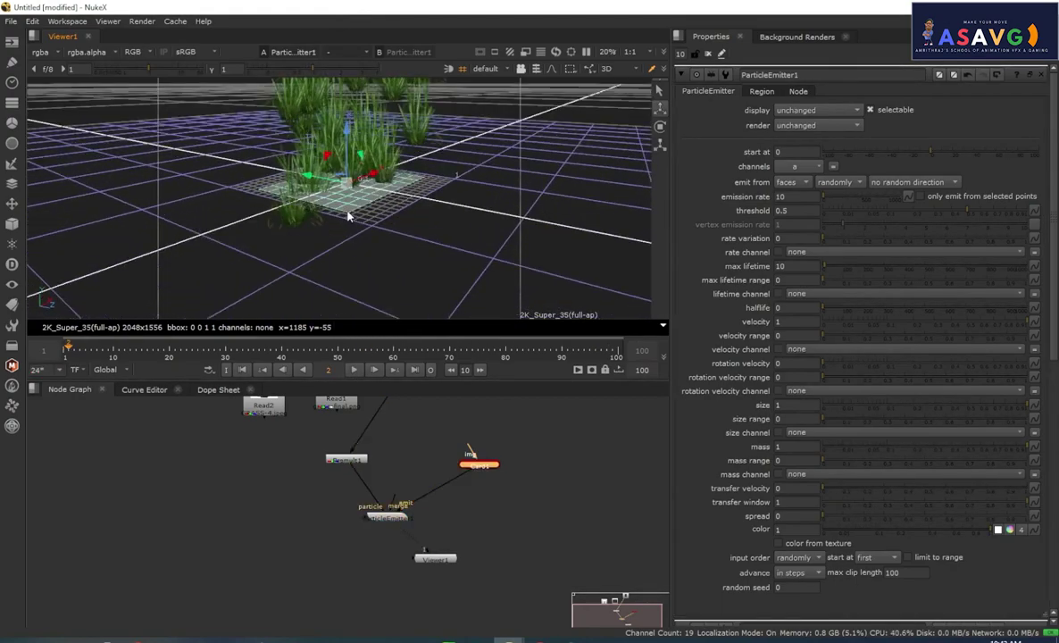
pyautogui.keyDown('ctrl'); pyautogui.moveTo(401, 230); pyautogui.dragTo(359, 267); pyautogui.keyUp('ctrl')
pyautogui.scroll(3, 363, 210)
pyautogui.moveTo(364, 210)
pyautogui.keyDown('ctrl'); pyautogui.mouseDown()
pyautogui.moveTo(310, 237)
pyautogui.moveTo(256, 224)
pyautogui.moveTo(345, 217)
pyautogui.mouseUp(); pyautogui.keyUp('ctrl')
# Step: Try emitting the grass from points and from edges, compare the distributions on the card, and return to faces
pyautogui.click(790, 182)
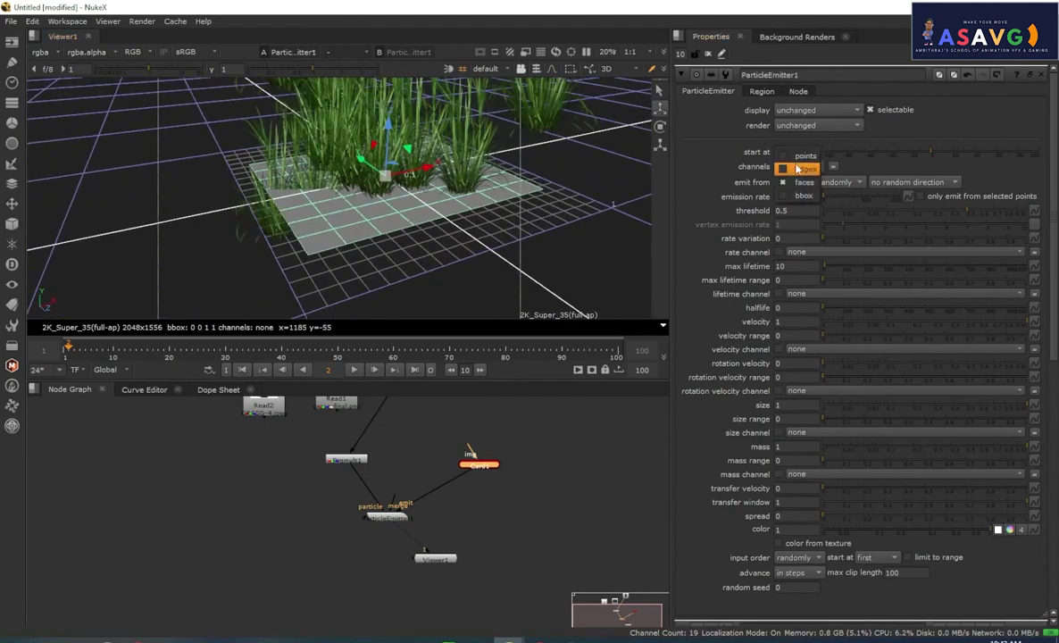
pyautogui.click(802, 165)
pyautogui.keyDown('ctrl'); pyautogui.moveTo(227, 251); pyautogui.dragTo(173, 240); pyautogui.keyUp('ctrl')
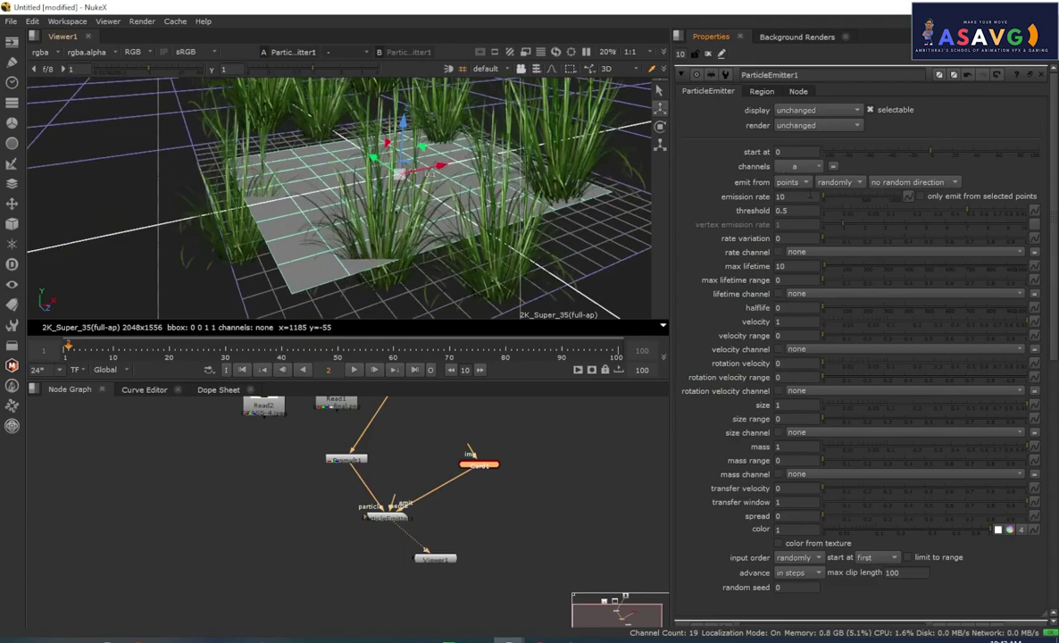
pyautogui.click(801, 183)
pyautogui.click(807, 199)
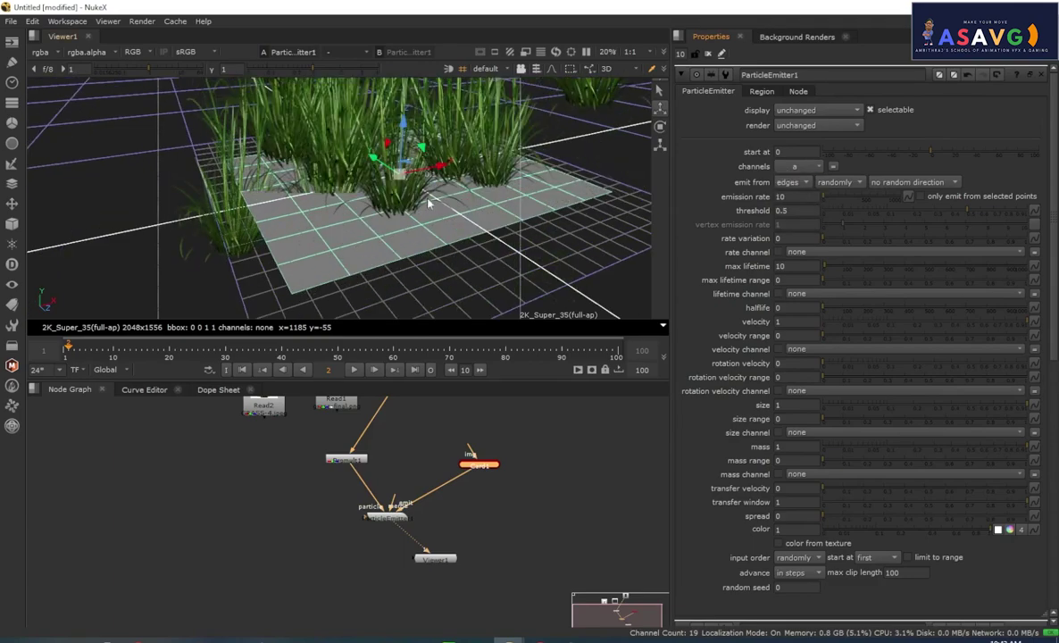
pyautogui.scroll(5, 259, 219)
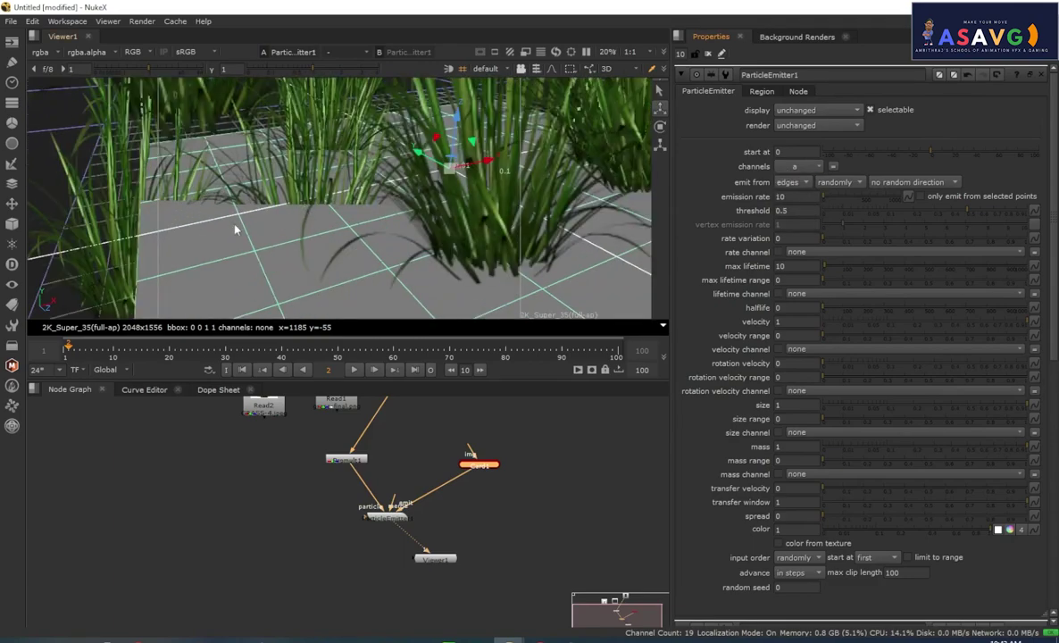
pyautogui.click(800, 181)
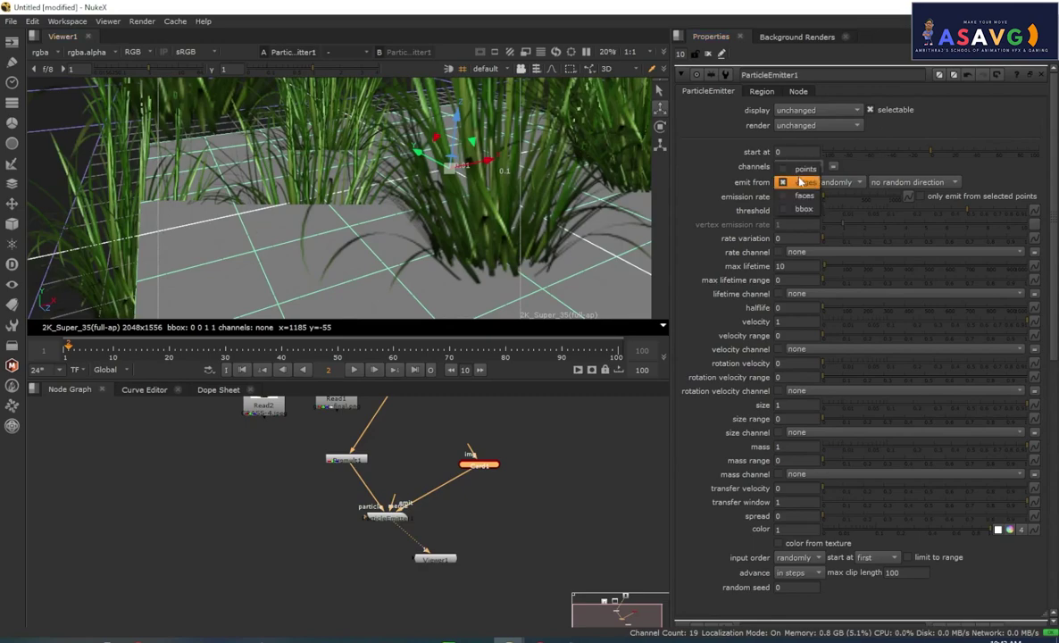
pyautogui.click(801, 194)
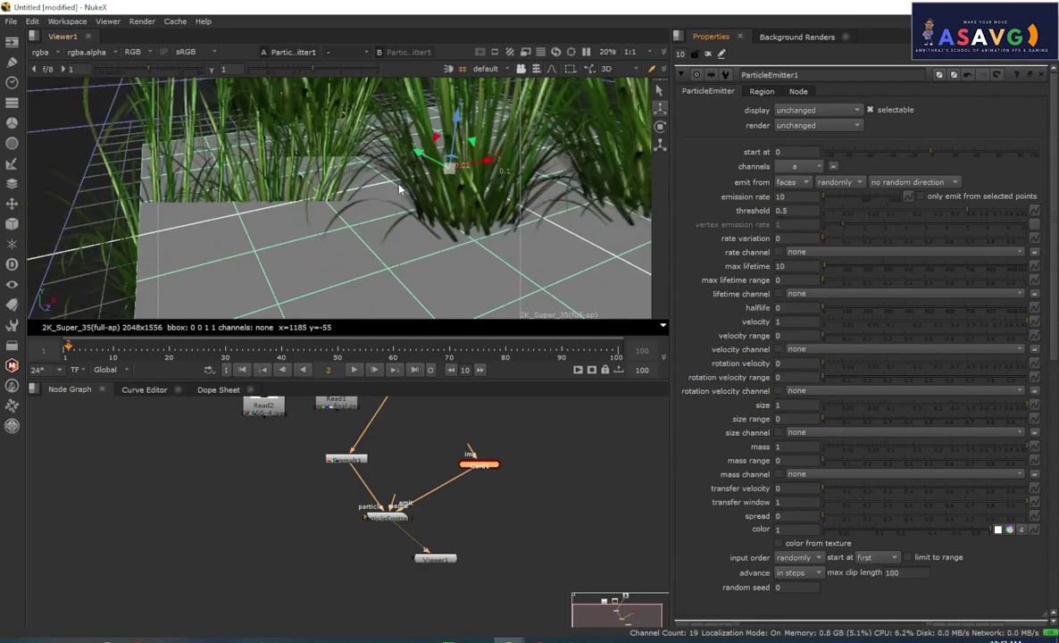
pyautogui.scroll(-6, 374, 181)
pyautogui.keyDown('ctrl'); pyautogui.moveTo(445, 215); pyautogui.dragTo(423, 223); pyautogui.keyUp('ctrl')
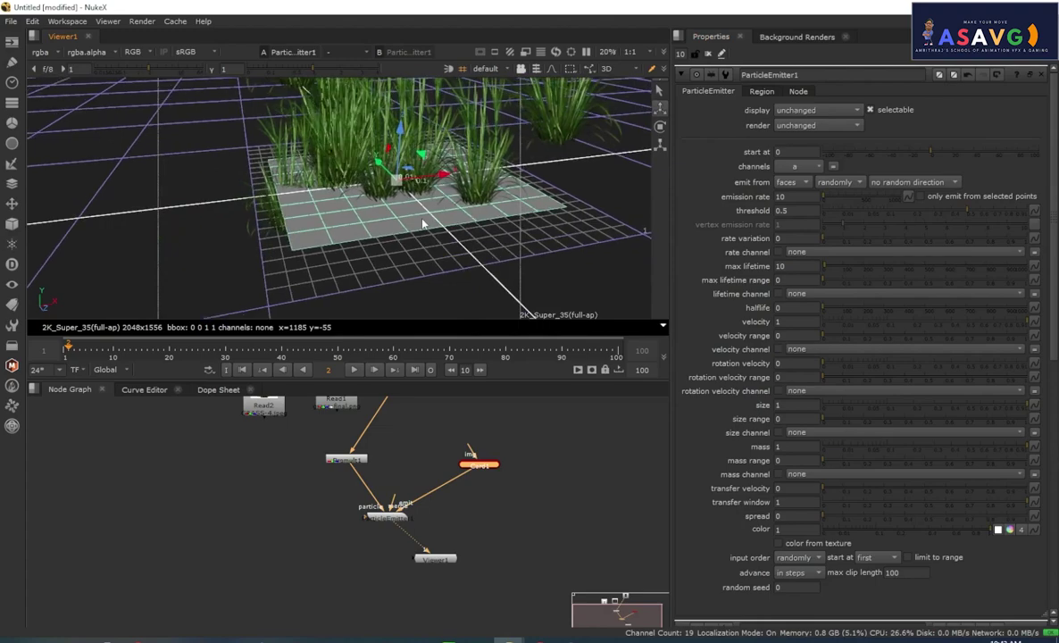
# Step: Open Card1's properties and enlarge the card to a uniform scale of 6.2
pyautogui.moveTo(405, 491); pyautogui.dragTo(413, 503, button='middle')
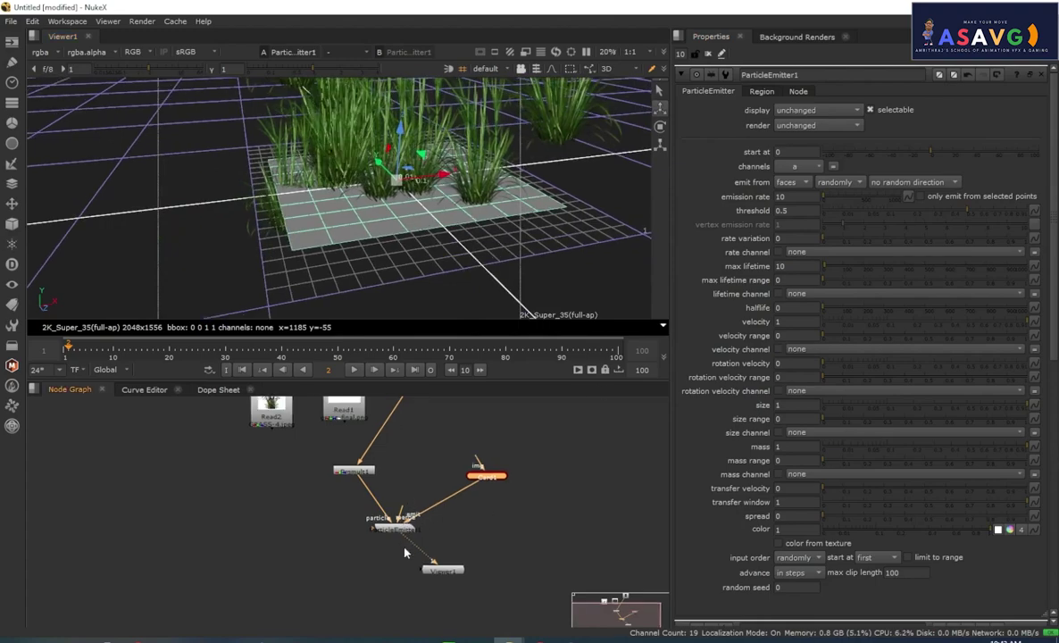
pyautogui.doubleClick(491, 479)
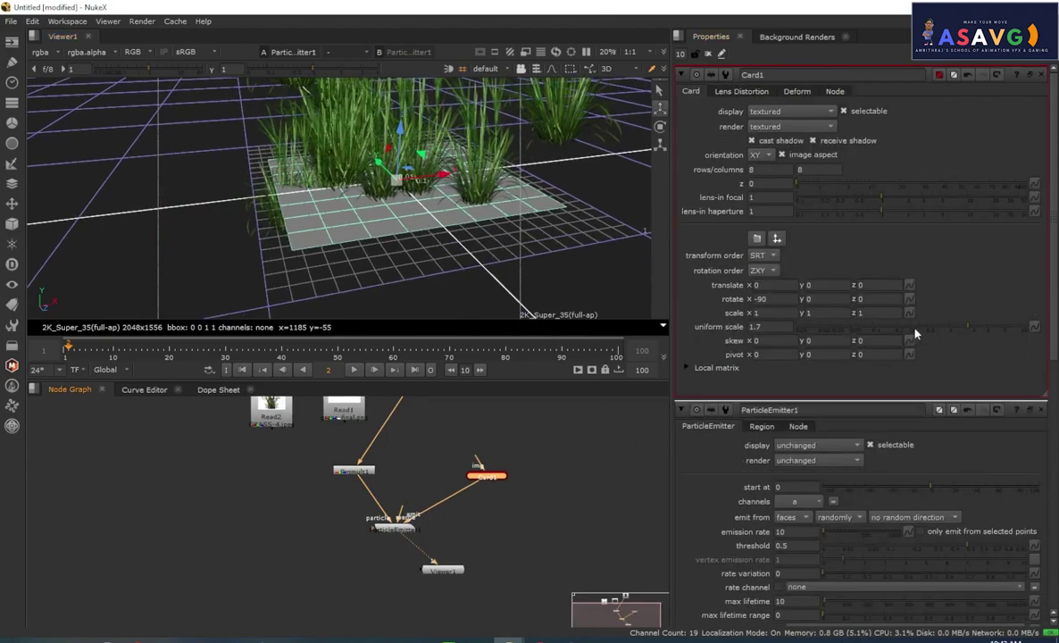
pyautogui.moveTo(975, 332); pyautogui.dragTo(1012, 327)
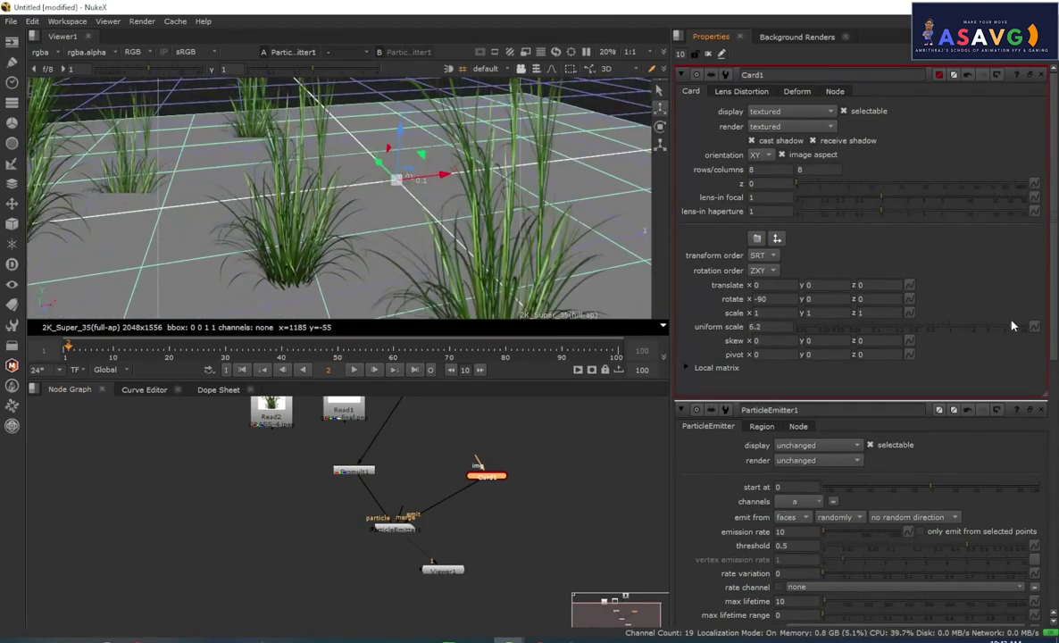
pyautogui.scroll(-5, 451, 196)
pyautogui.keyDown('ctrl'); pyautogui.moveTo(457, 257); pyautogui.dragTo(422, 289); pyautogui.keyUp('ctrl')
pyautogui.keyDown('alt'); pyautogui.moveTo(423, 289); pyautogui.dragTo(427, 283, button='right'); pyautogui.keyUp('alt')
pyautogui.moveTo(384, 536); pyautogui.dragTo(383, 523, button='middle')
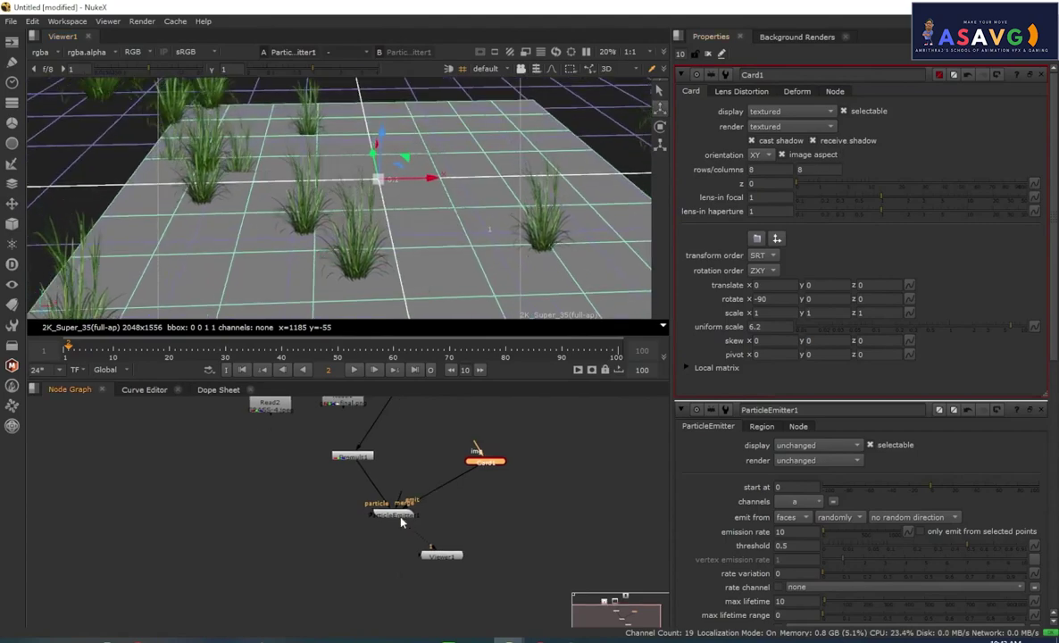
# Step: Reopen ParticleEmitter1's properties, compare emission from edges and points on the enlarged card, and return to faces
pyautogui.doubleClick(393, 516)
pyautogui.click(795, 183)
pyautogui.click(803, 169)
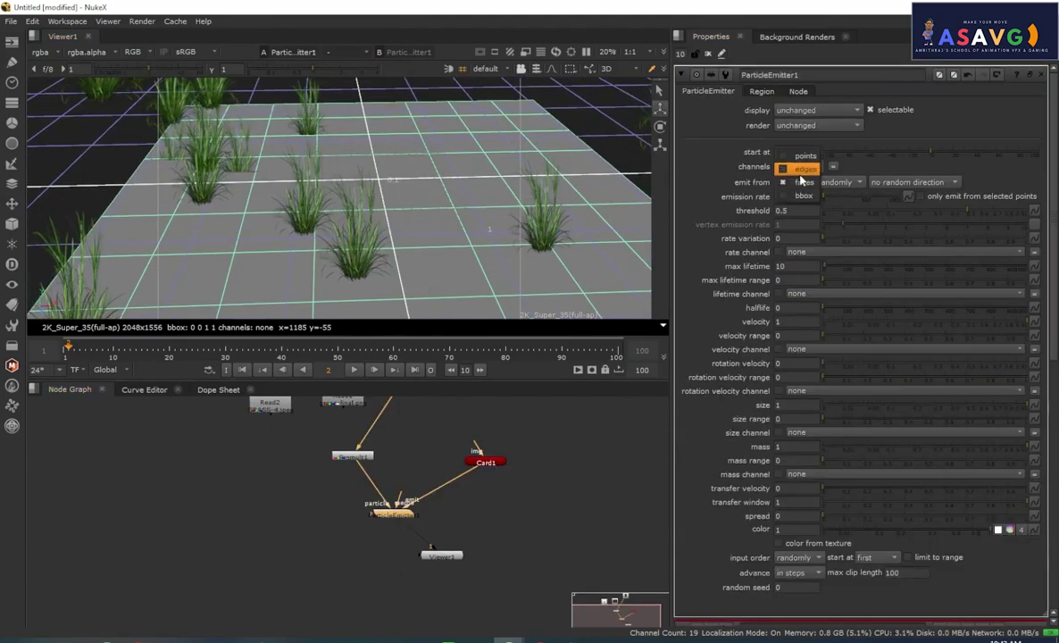
pyautogui.click(802, 180)
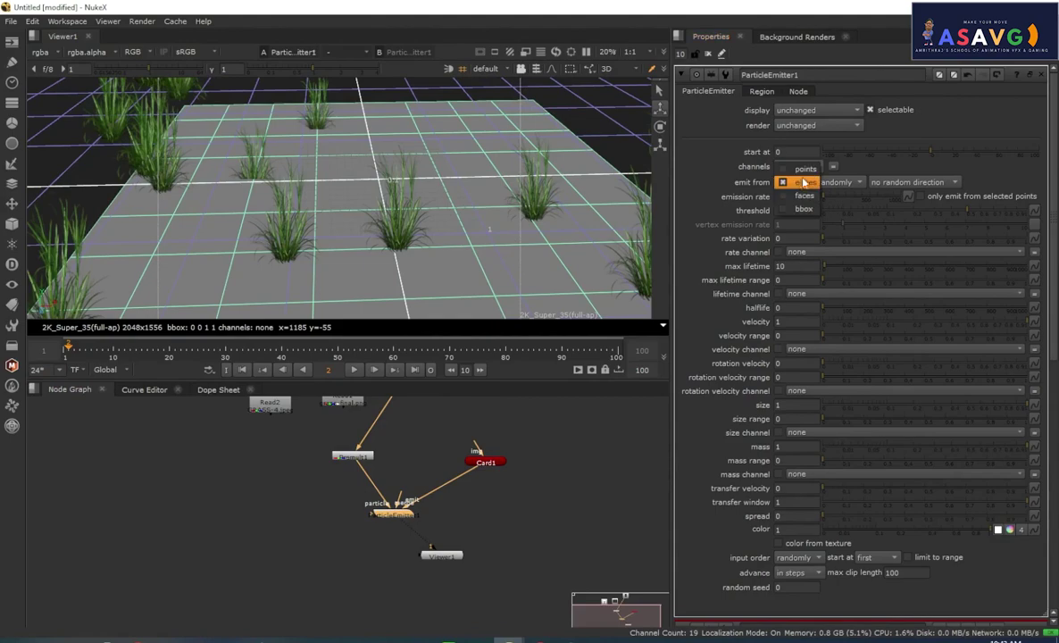
pyautogui.click(803, 168)
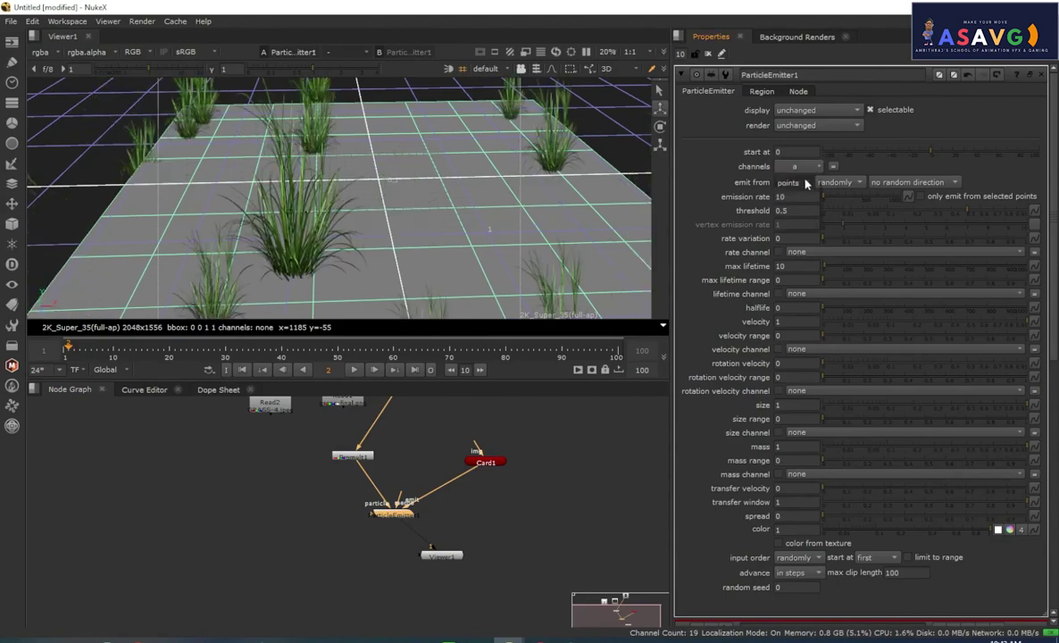
pyautogui.click(801, 181)
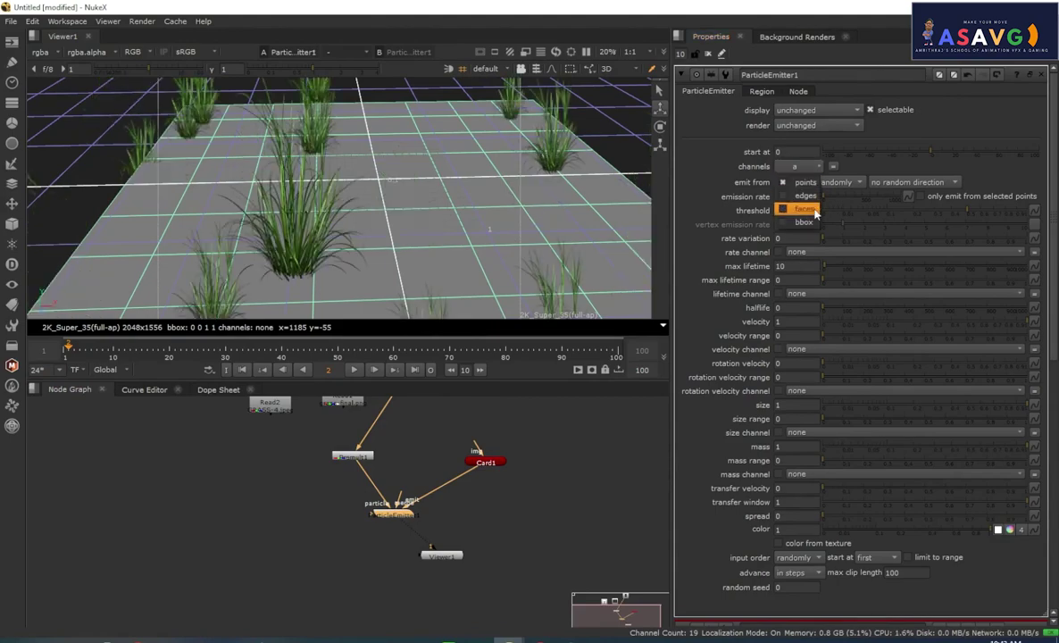
pyautogui.click(804, 209)
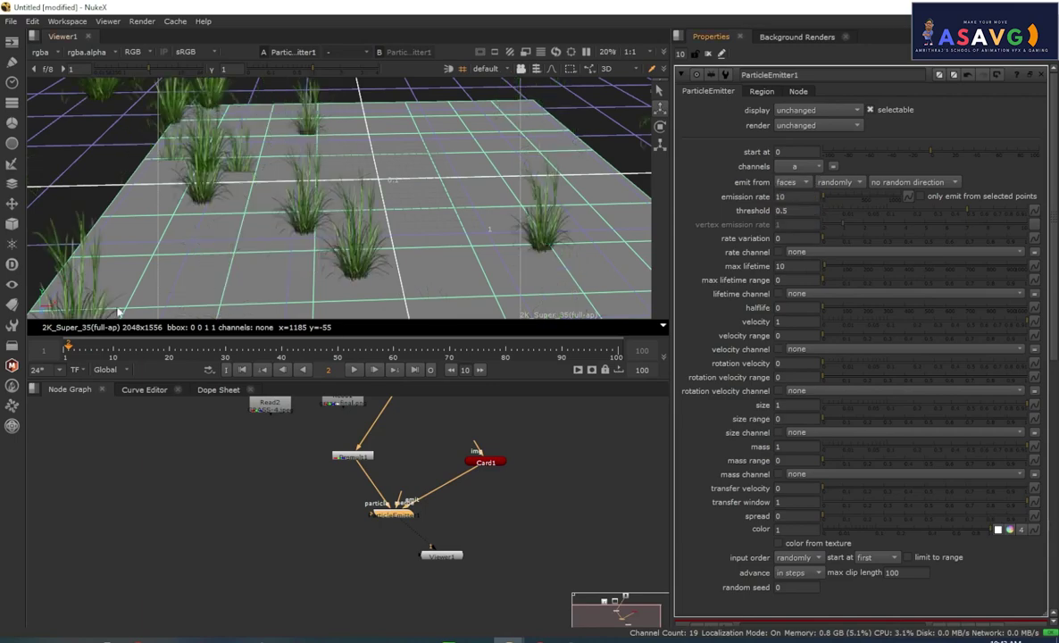
# Step: Play the animation briefly and set ParticleEmitter1's velocity to 0
pyautogui.click(355, 369)
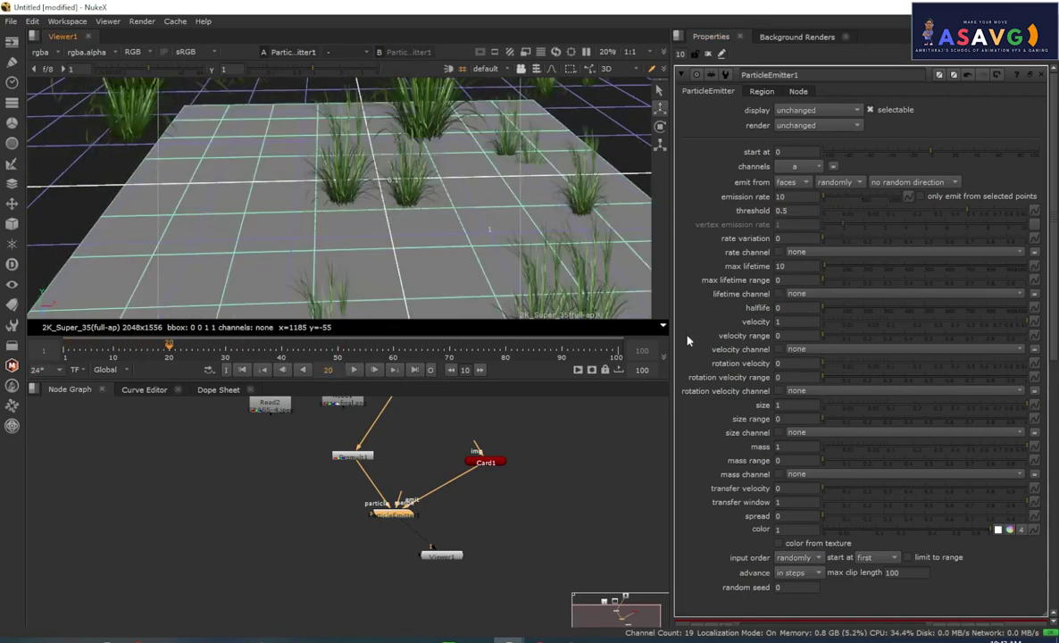
pyautogui.moveTo(790, 323); pyautogui.dragTo(677, 301)
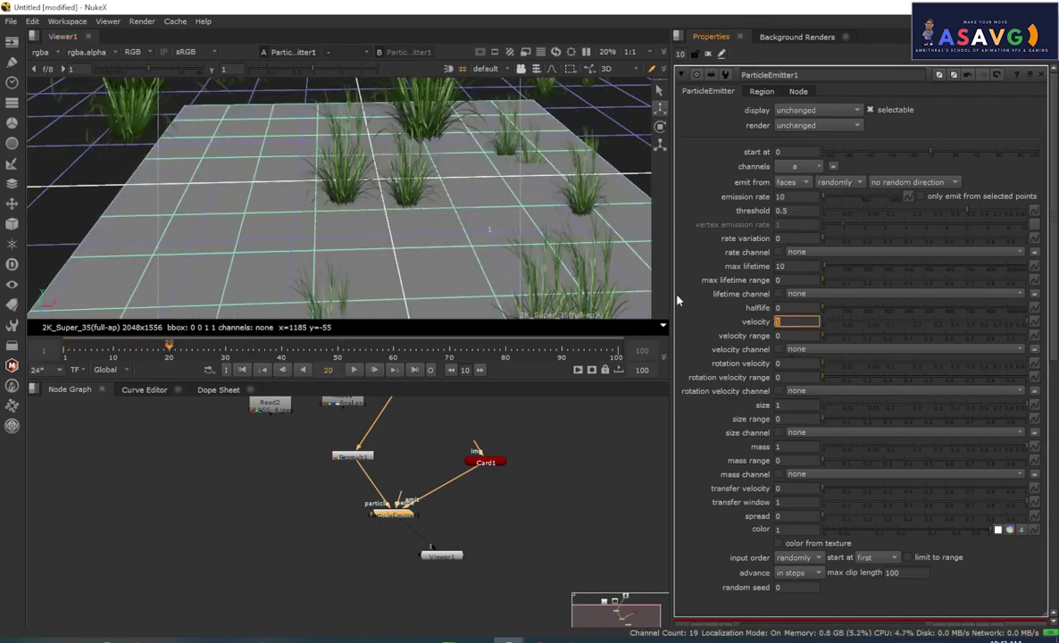
pyautogui.write('0')
pyautogui.press('Return')
# Step: Play and step through the animation from a low angle to inspect the grass on the card
pyautogui.keyDown('ctrl'); pyautogui.moveTo(319, 261); pyautogui.dragTo(356, 175); pyautogui.keyUp('ctrl')
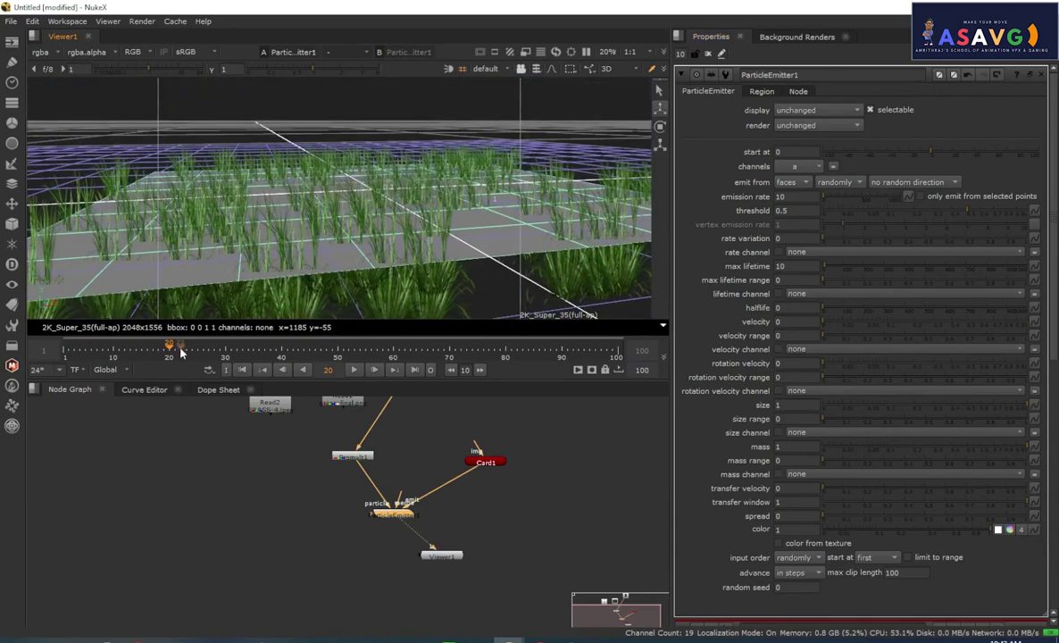
pyautogui.click(352, 369)
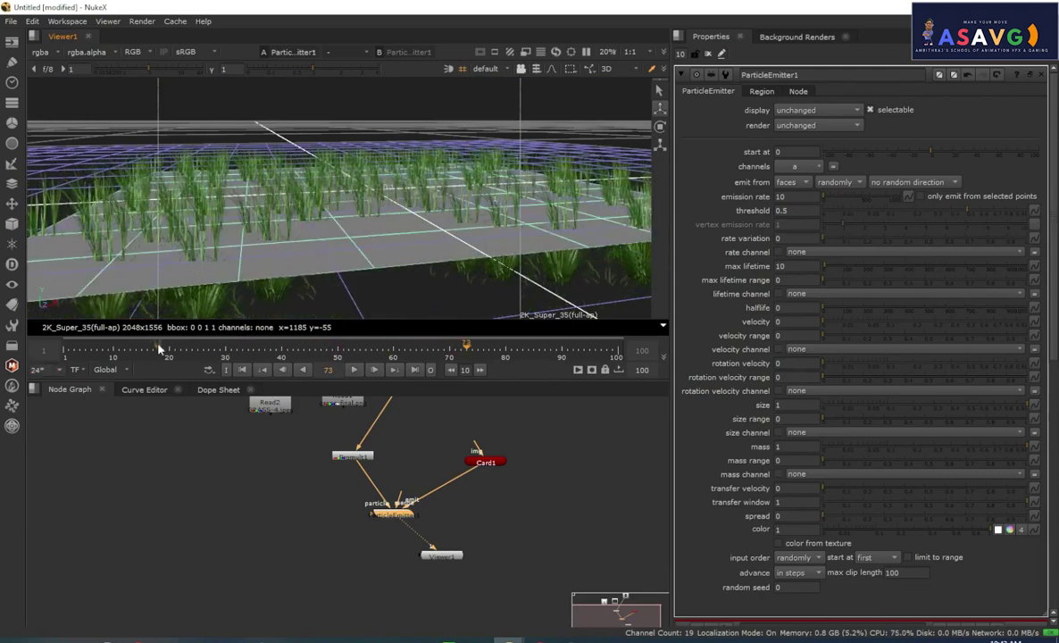
pyautogui.click(41, 347)
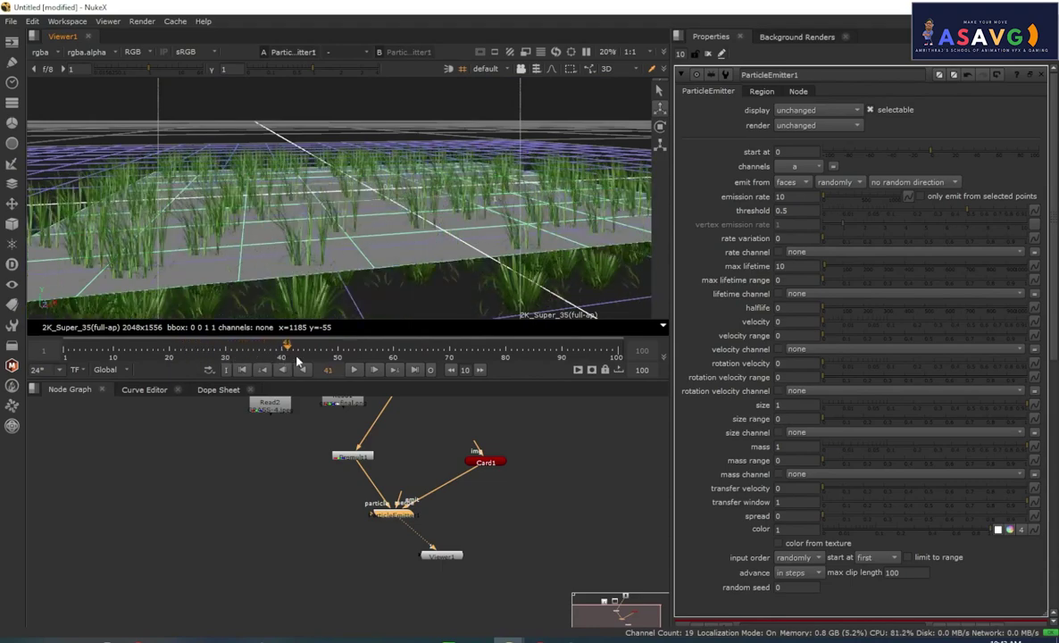
pyautogui.click(361, 366)
pyautogui.keyDown('ctrl'); pyautogui.moveTo(403, 272); pyautogui.dragTo(360, 205); pyautogui.keyUp('ctrl')
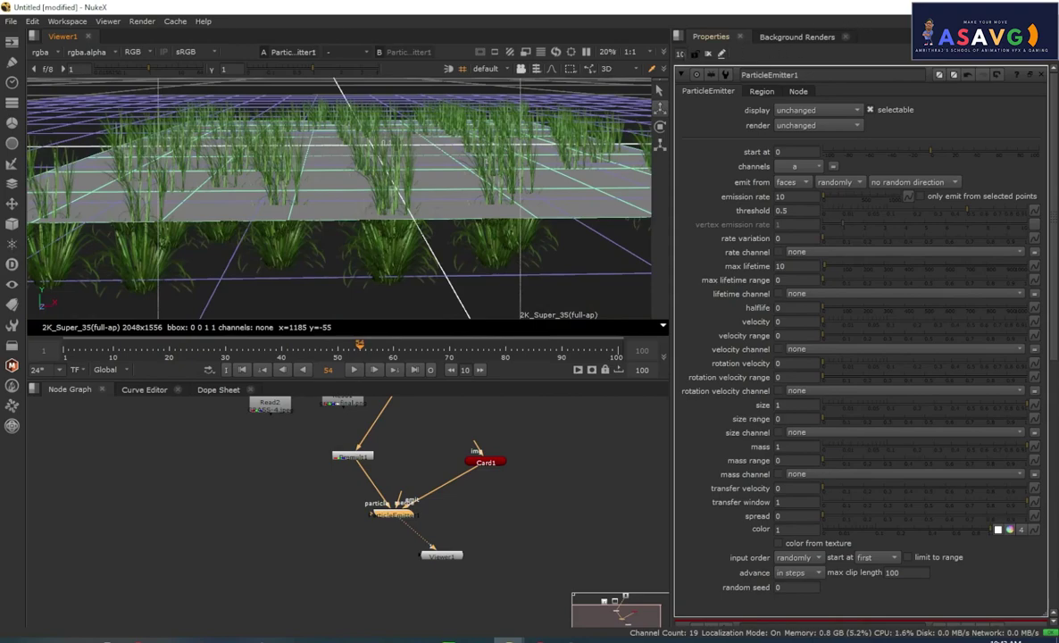
# Step: Limit the number of open property panels to 1 and play and scrub the animation to check the grass without the card
pyautogui.click(684, 55)
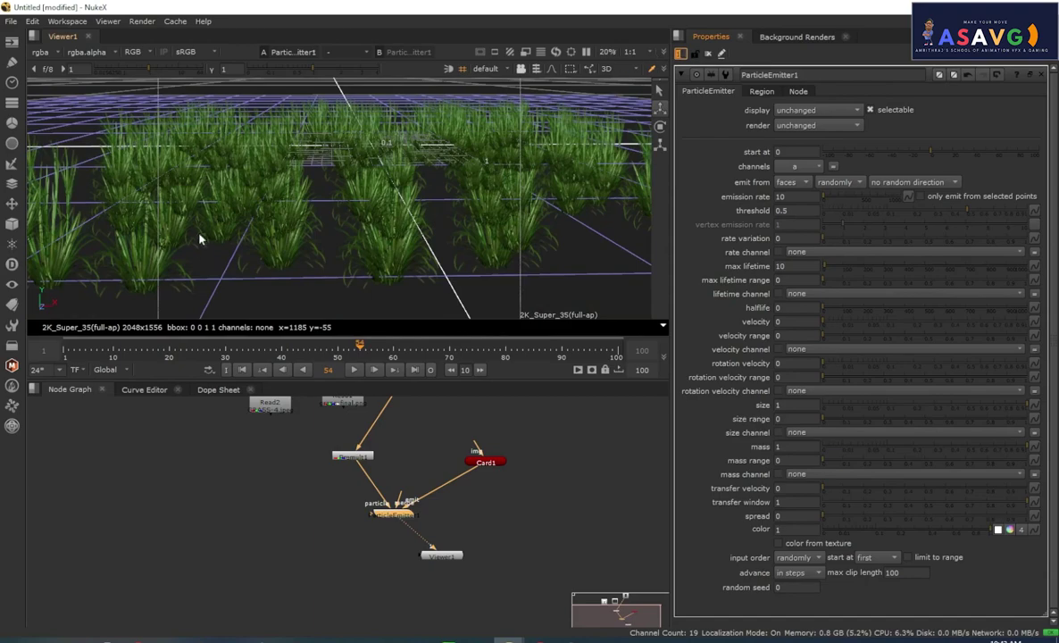
pyautogui.keyDown('ctrl'); pyautogui.moveTo(201, 240); pyautogui.dragTo(242, 290); pyautogui.keyUp('ctrl')
pyautogui.click(358, 372)
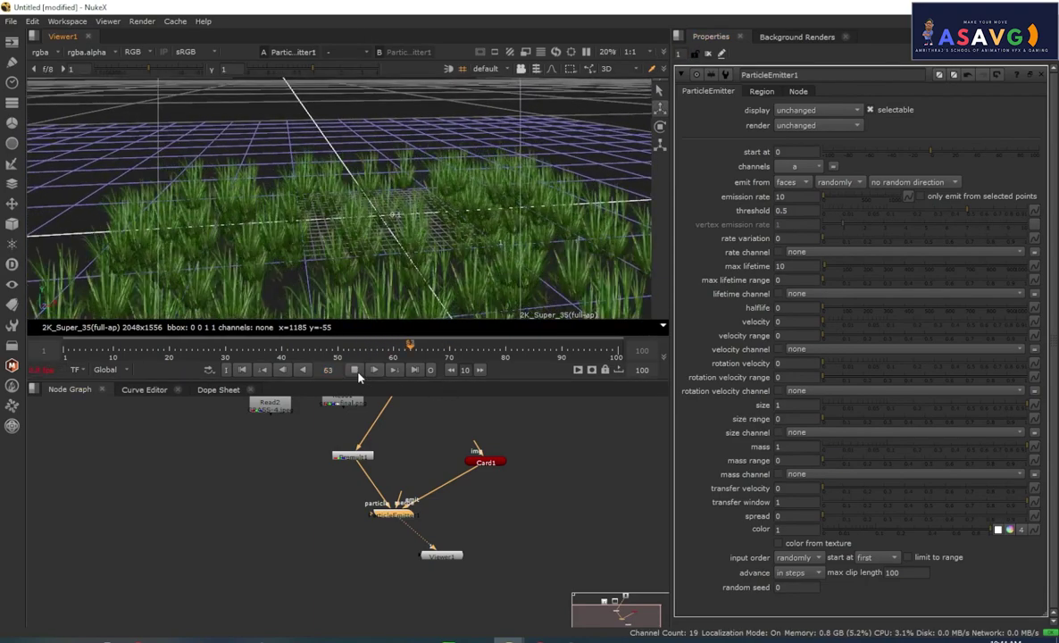
pyautogui.click(358, 372)
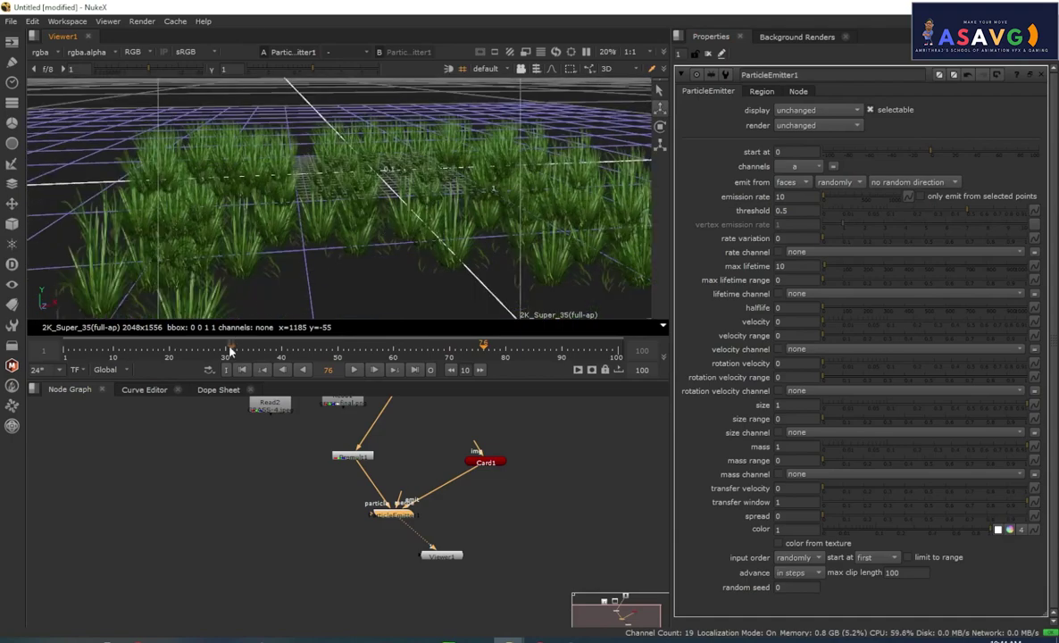
pyautogui.moveTo(230, 350); pyautogui.dragTo(348, 358)
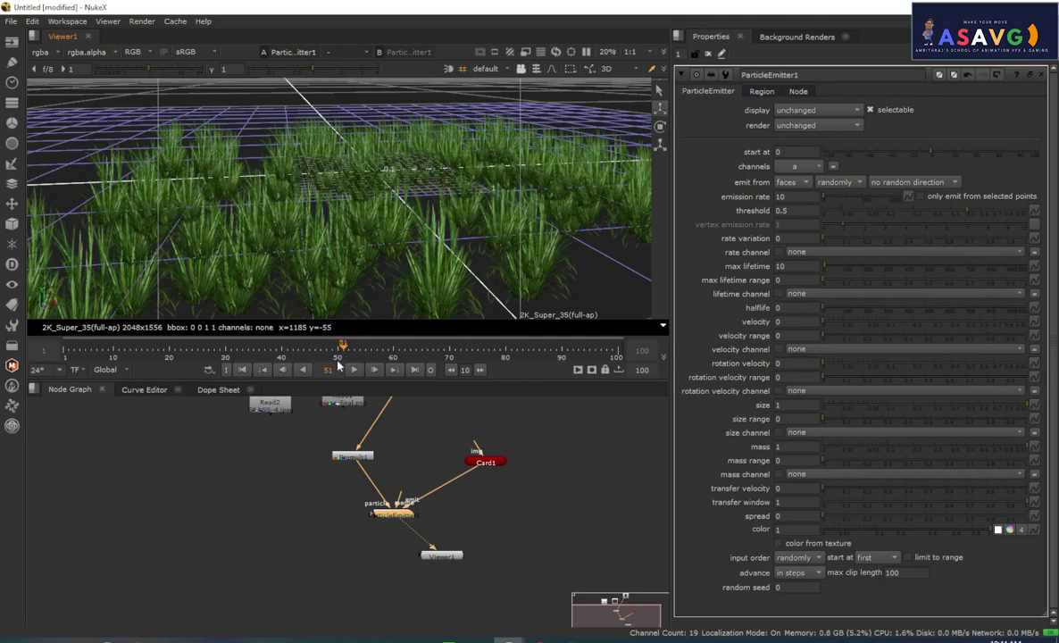
pyautogui.scroll(-3, 304, 249)
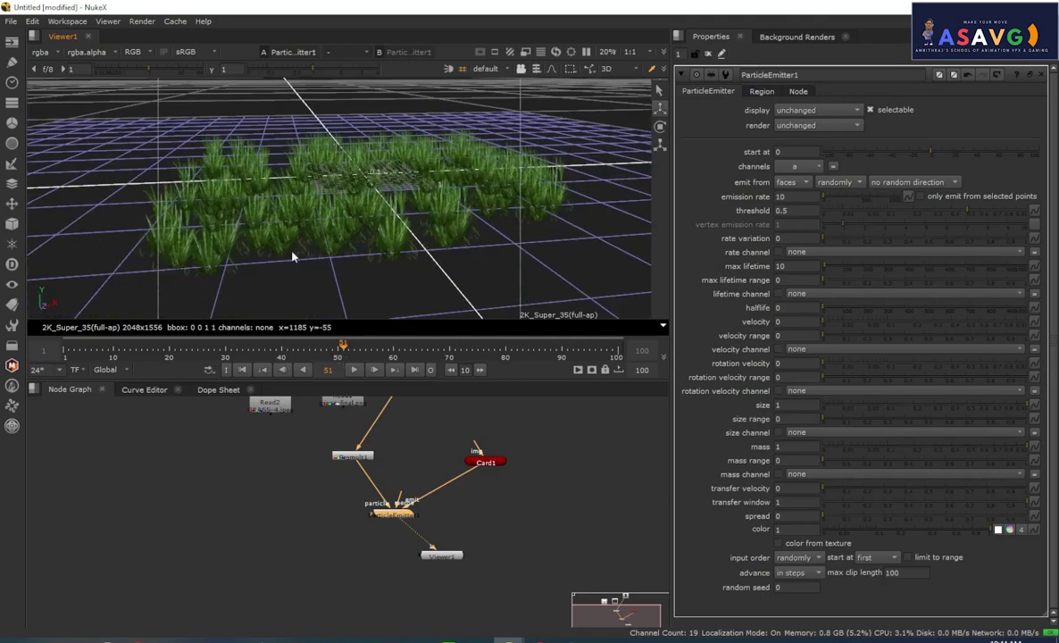
pyautogui.moveTo(377, 279)
pyautogui.keyDown('ctrl'); pyautogui.mouseDown()
pyautogui.moveTo(411, 259)
pyautogui.moveTo(417, 237)
pyautogui.moveTo(366, 279)
pyautogui.mouseUp(); pyautogui.keyUp('ctrl')
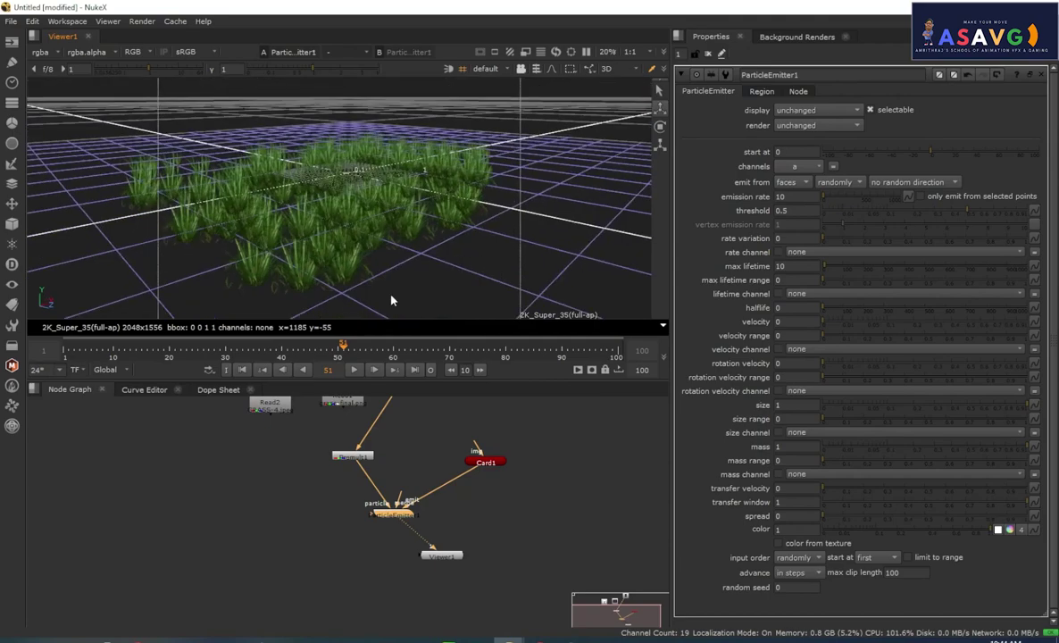
# Step: Shift the ParticleEmitter node slightly within the node graph, between the Premult1 and Card1 nodes
pyautogui.scroll(2, 387, 505)
pyautogui.scroll(1, 388, 509)
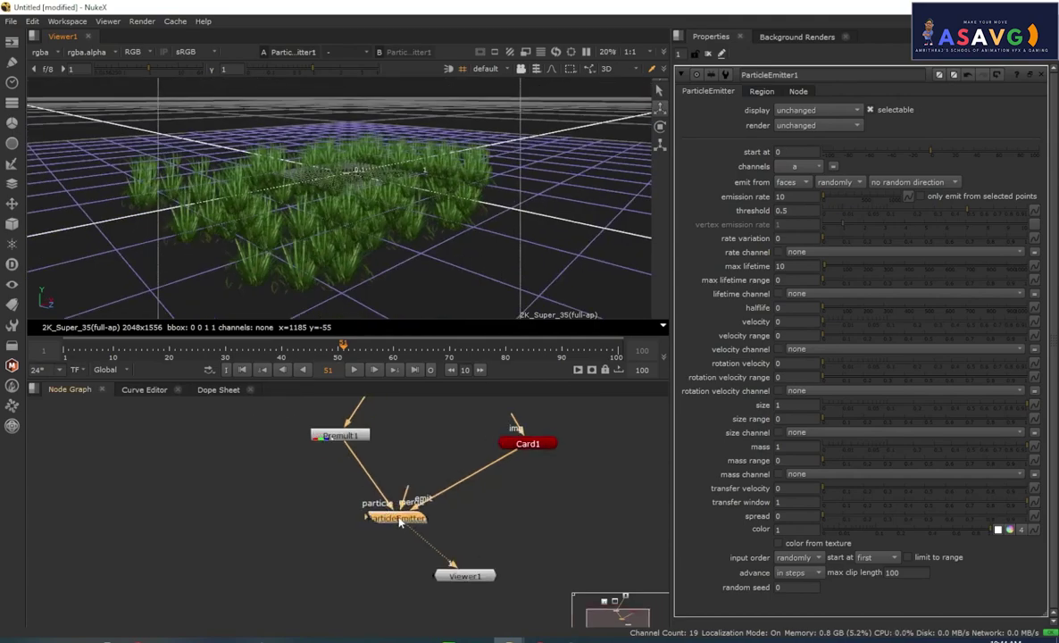
pyautogui.moveTo(400, 524); pyautogui.dragTo(386, 528)
pyautogui.moveTo(472, 494); pyautogui.dragTo(464, 529, button='middle')
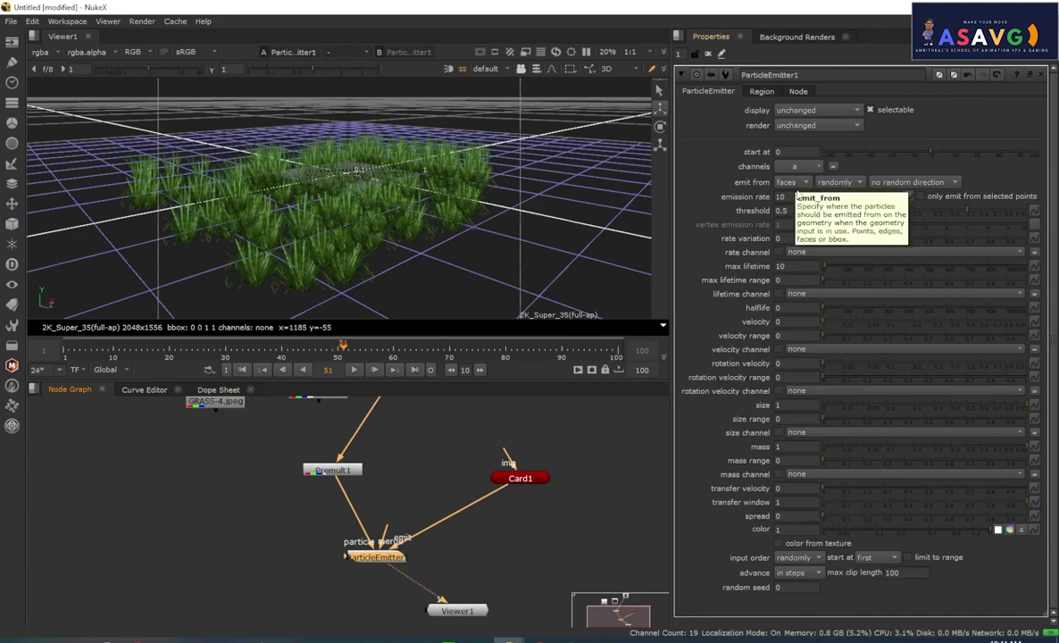
# Step: Set ParticleEmitter1's emission rate to 15 and look closely at the grass density
pyautogui.doubleClick(795, 197)
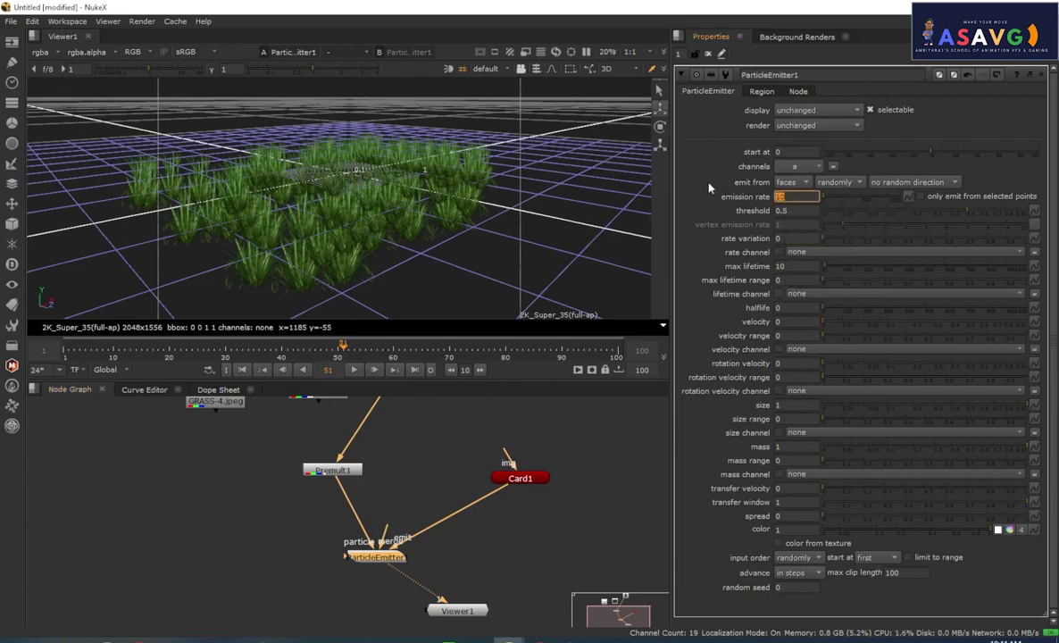
pyautogui.write('15')
pyautogui.press('Return')
pyautogui.scroll(6, 360, 185)
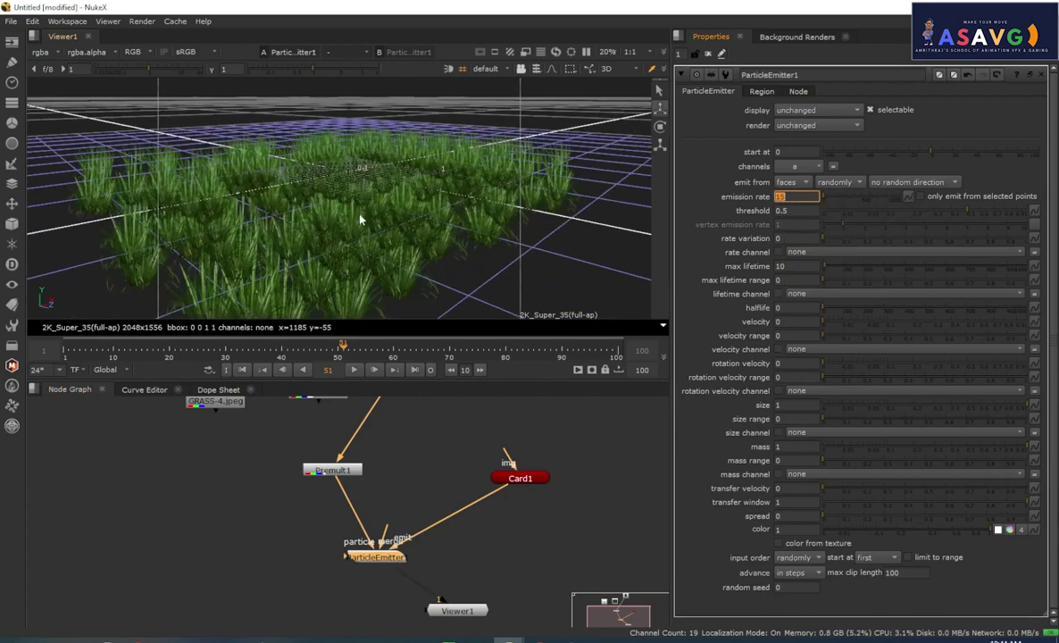
pyautogui.moveTo(317, 260)
pyautogui.keyDown('ctrl'); pyautogui.mouseDown()
pyautogui.moveTo(336, 238)
pyautogui.moveTo(321, 237)
pyautogui.moveTo(329, 257)
pyautogui.mouseUp(); pyautogui.keyUp('ctrl')
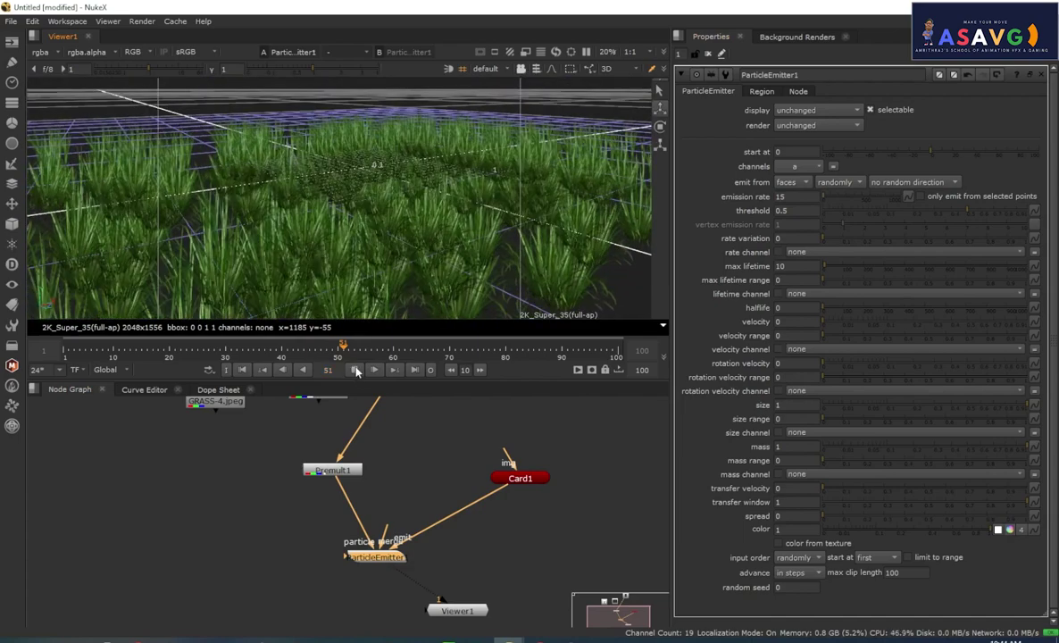
# Step: Play and scrub the animation and orbit down to a ground-level angle to examine the denser grass
pyautogui.click(356, 371)
pyautogui.scroll(-5, 329, 266)
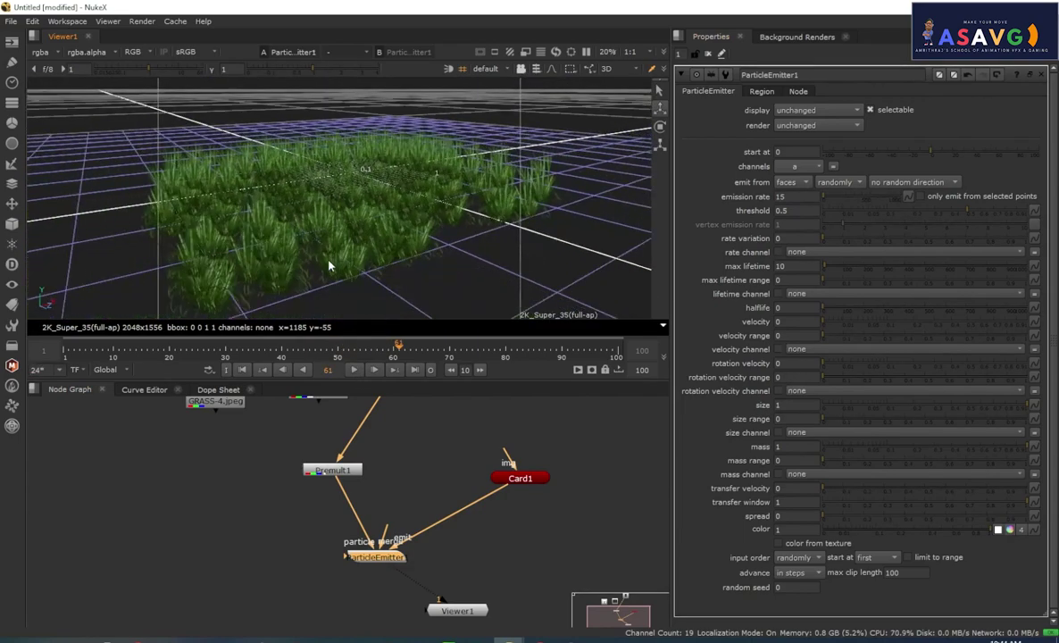
pyautogui.keyDown('ctrl'); pyautogui.moveTo(329, 267); pyautogui.dragTo(279, 267); pyautogui.keyUp('ctrl')
pyautogui.moveTo(276, 349); pyautogui.dragTo(126, 352)
pyautogui.click(356, 372)
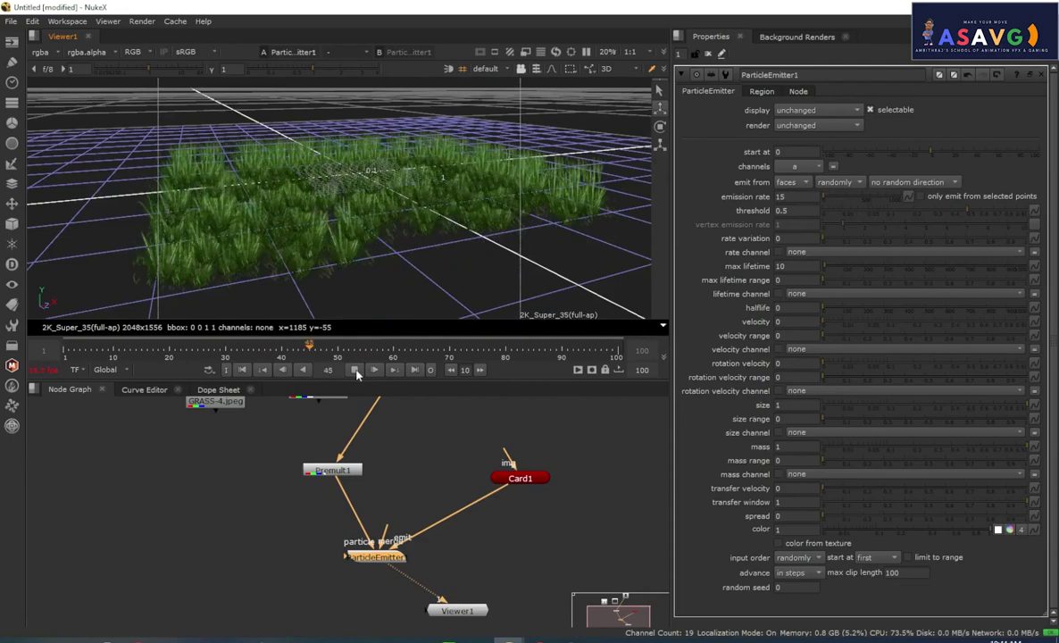
pyautogui.click(355, 370)
pyautogui.scroll(3, 334, 241)
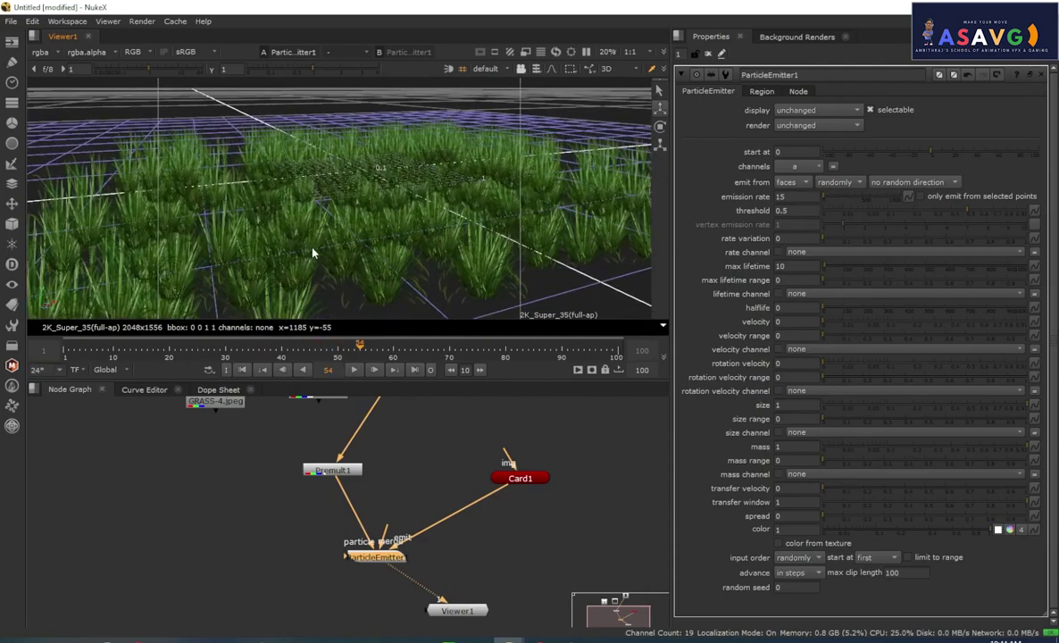
pyautogui.keyDown('ctrl'); pyautogui.moveTo(312, 254); pyautogui.dragTo(263, 234); pyautogui.keyUp('ctrl')
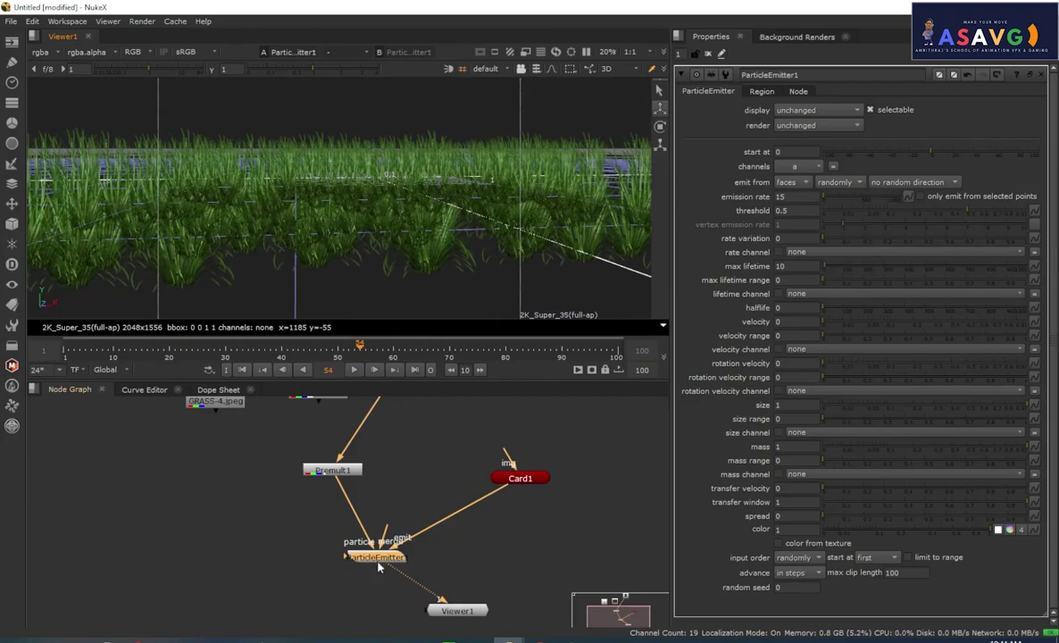
# Step: Move the ParticleEmitter1 node up slightly and add a ParticleToGeo node after it
pyautogui.moveTo(378, 567); pyautogui.dragTo(383, 539)
pyautogui.press('Tab')
pyautogui.write('prt')
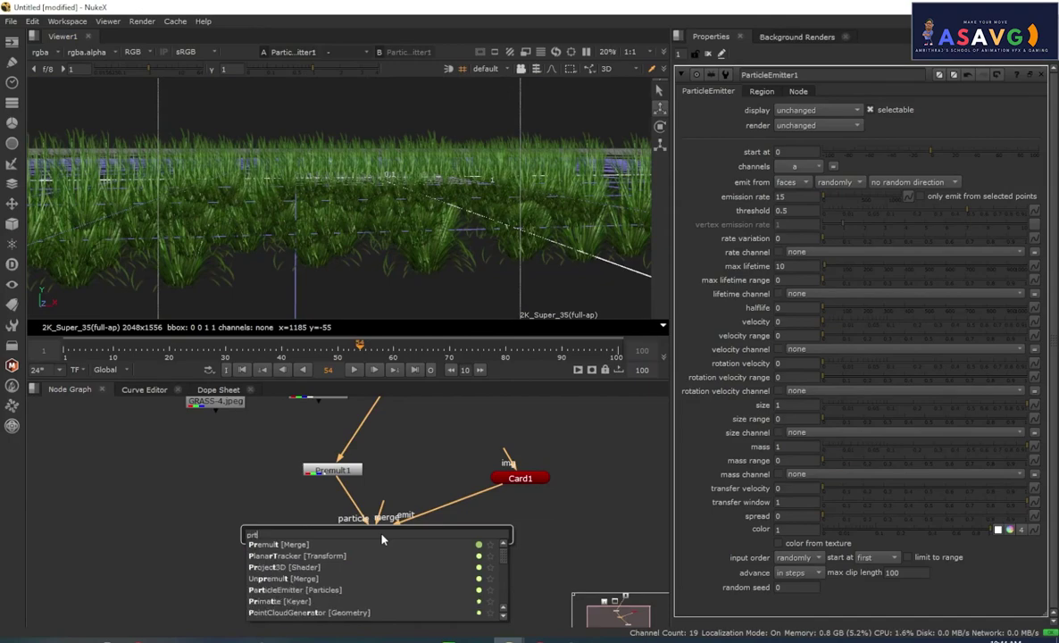
pyautogui.press('BackSpace')
pyautogui.press('BackSpace')
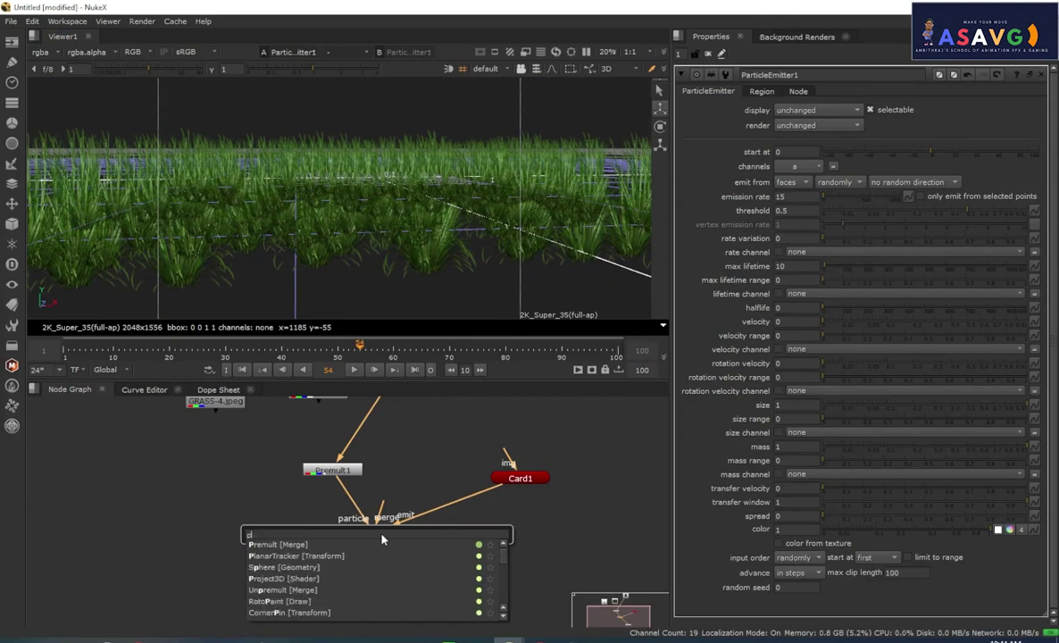
pyautogui.write('arti')
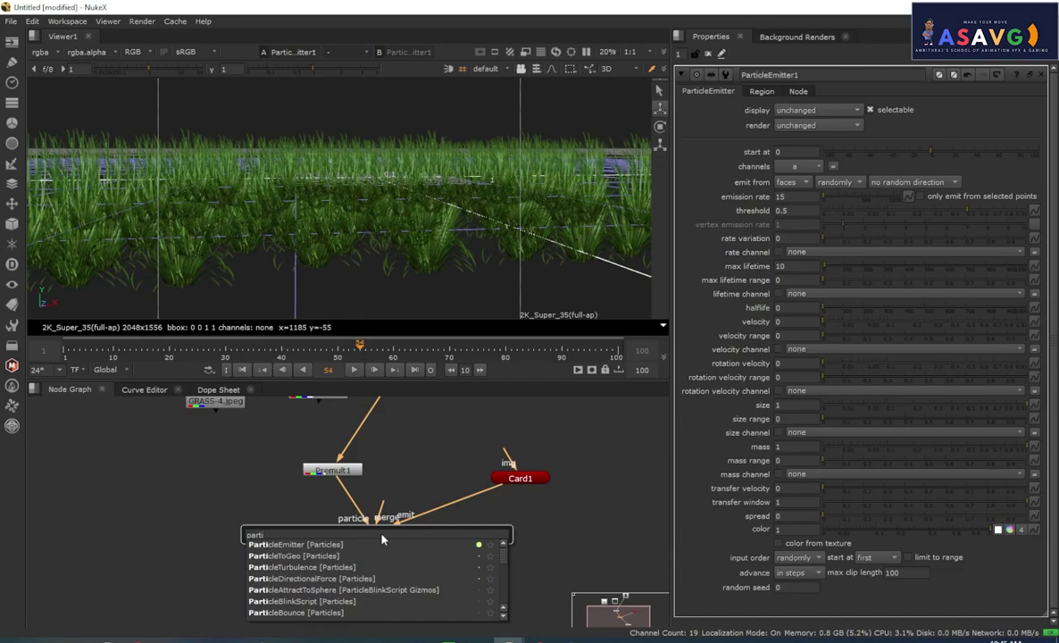
pyautogui.click(298, 556)
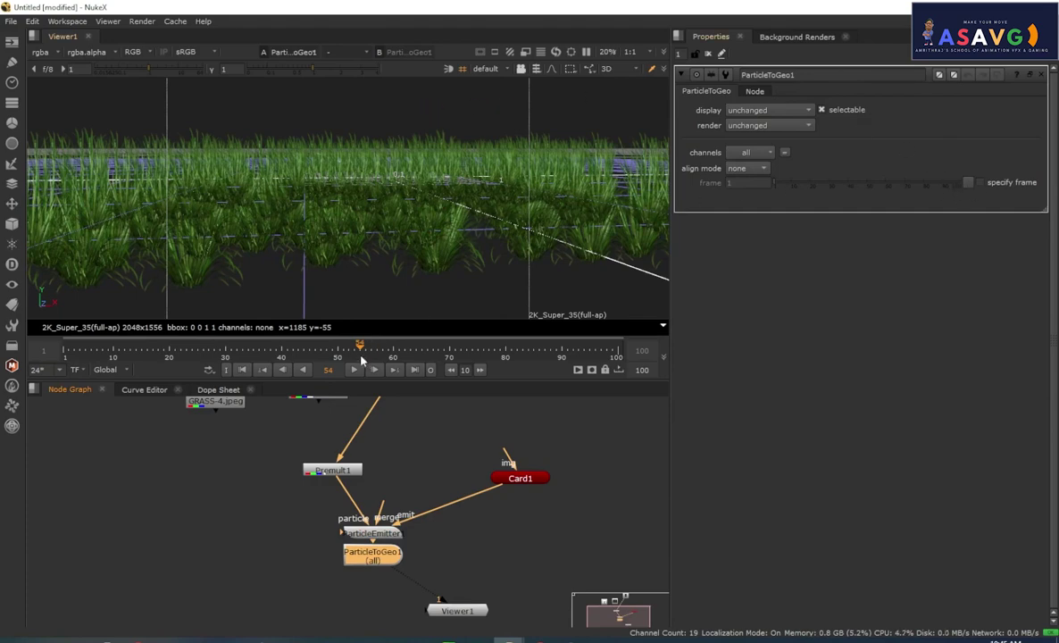
# Step: Enable specify frame on ParticleToGeo1, set the frame to 54, and play the animation to check the grass
pyautogui.click(980, 184)
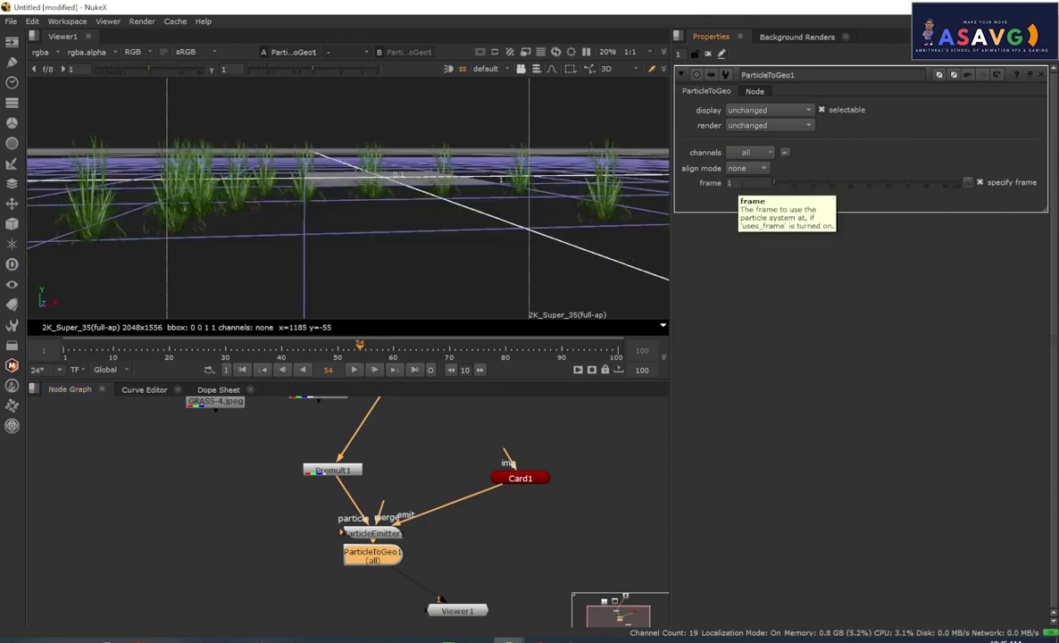
pyautogui.click(741, 183)
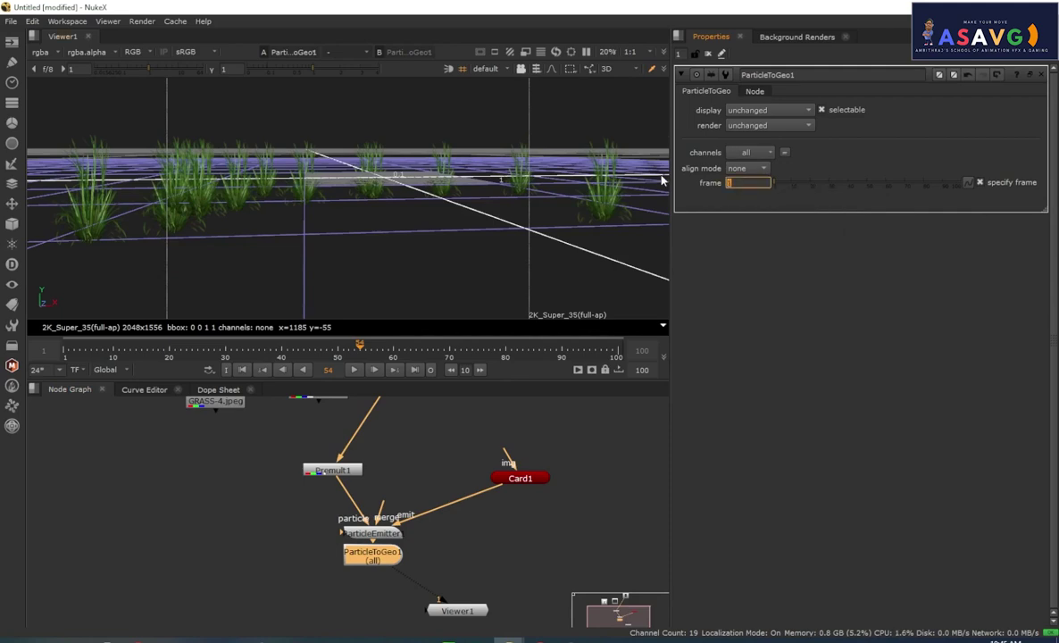
pyautogui.press('Return')
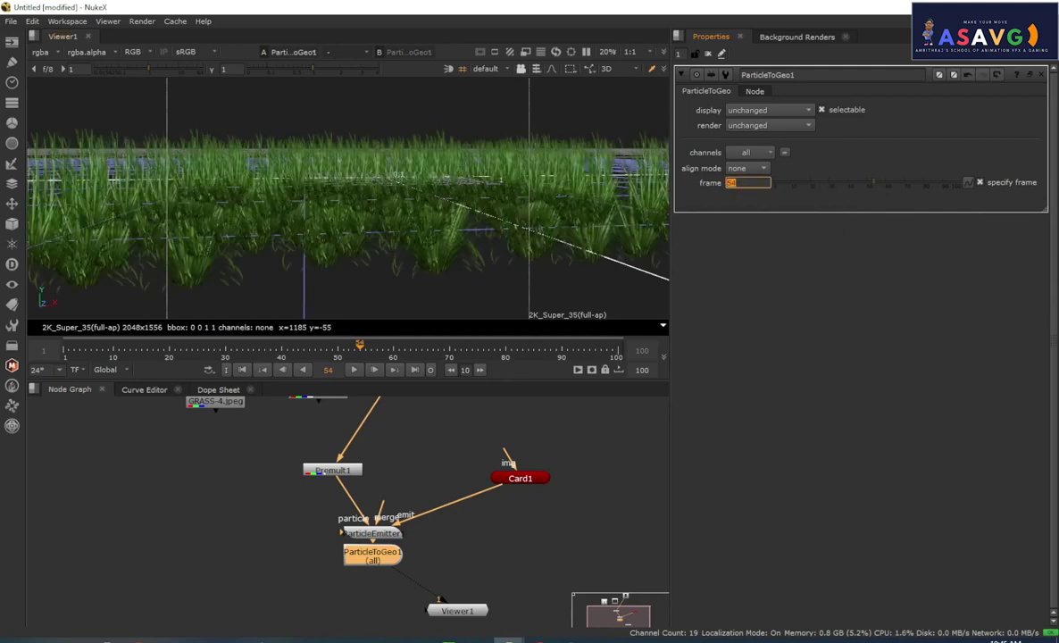
pyautogui.click(354, 370)
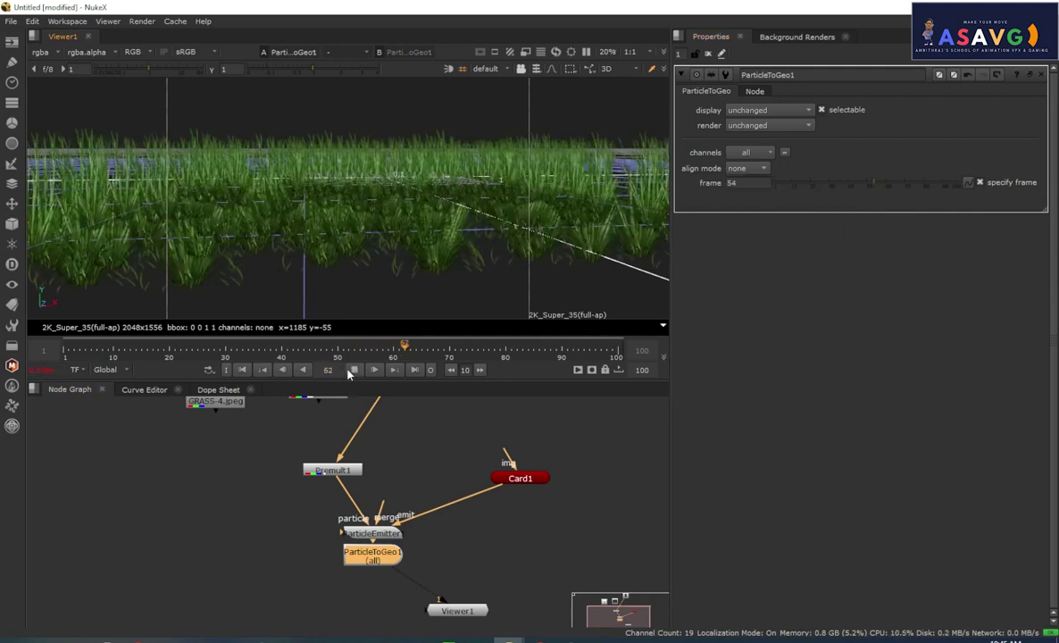
pyautogui.click(351, 371)
pyautogui.keyDown('ctrl'); pyautogui.moveTo(237, 237); pyautogui.dragTo(407, 315); pyautogui.keyUp('ctrl')
pyautogui.scroll(-2, 390, 531)
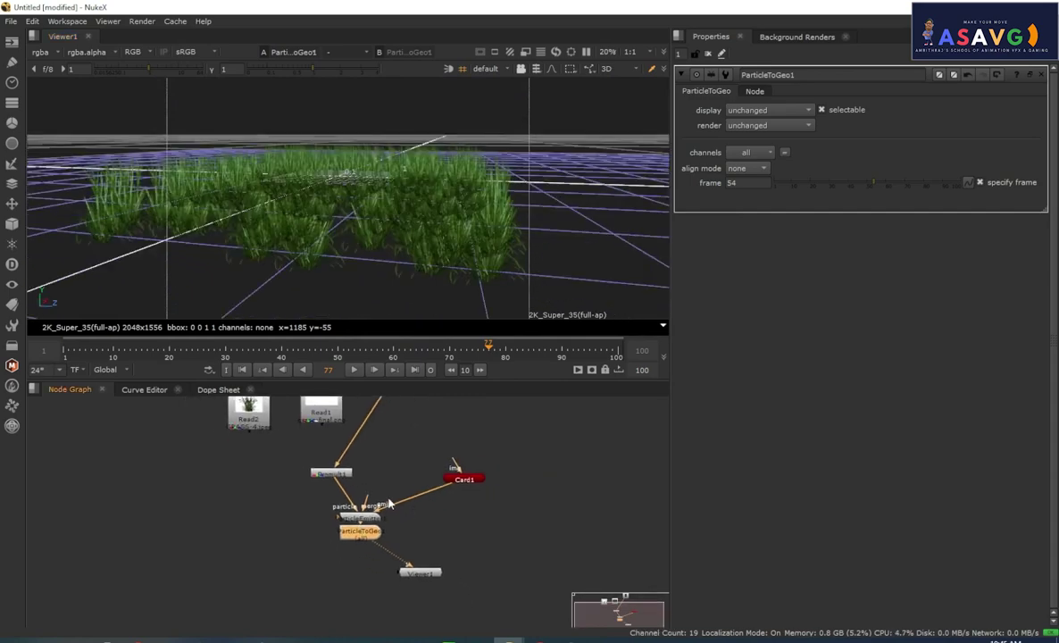
# Step: Spread out the ParticleEmitter1, Card1 and ParticleToGeo1 nodes in the node graph
pyautogui.scroll(3, 413, 514)
pyautogui.moveTo(296, 468); pyautogui.dragTo(248, 481, button='middle')
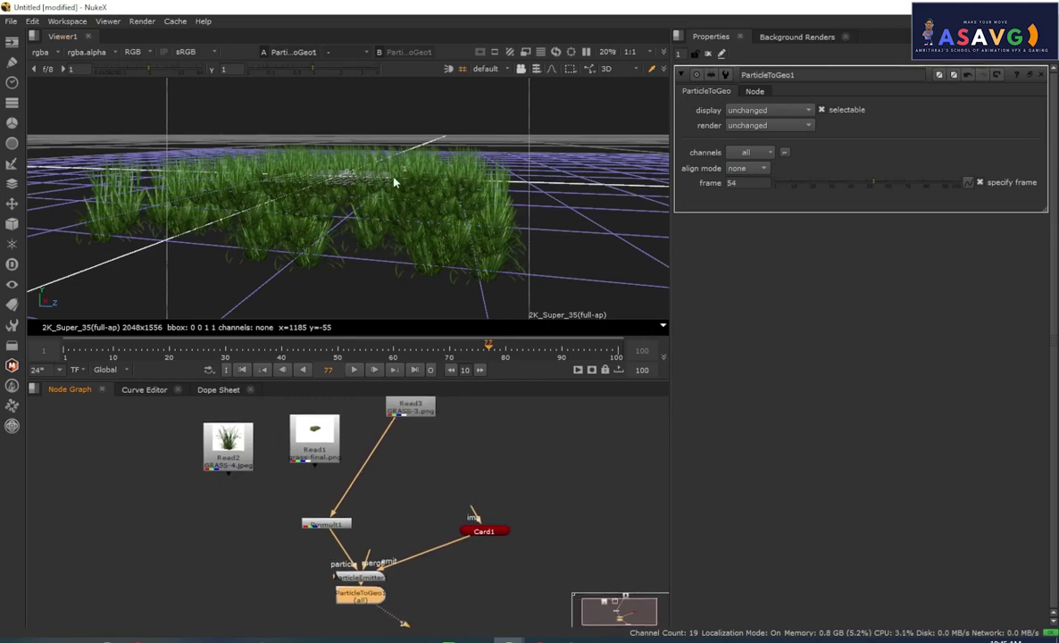
pyautogui.moveTo(427, 521); pyautogui.dragTo(452, 446, button='middle')
pyautogui.moveTo(368, 493); pyautogui.dragTo(308, 491, button='middle')
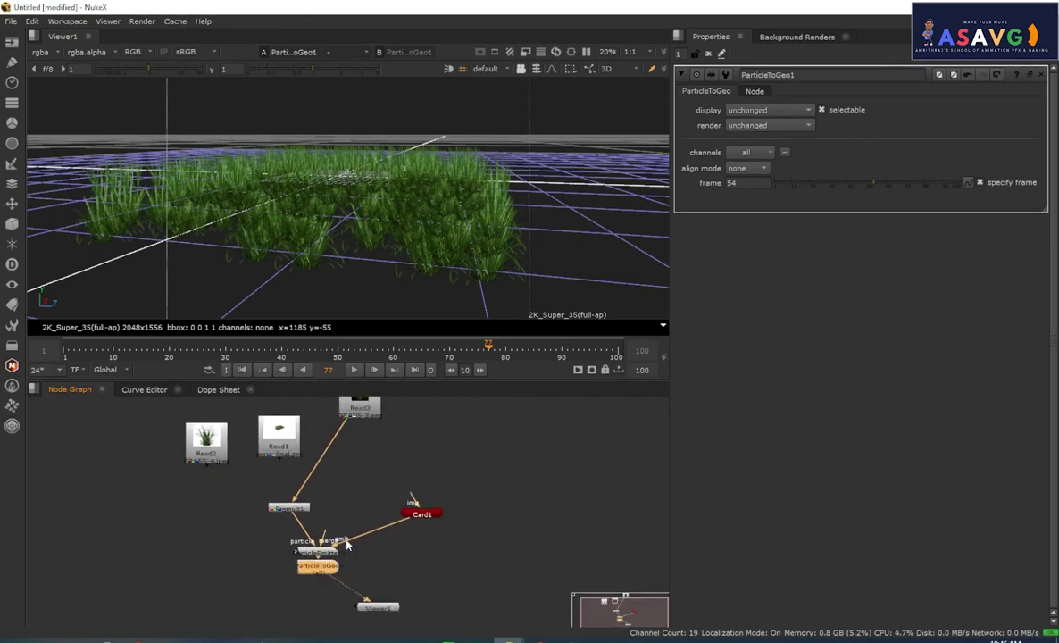
pyautogui.moveTo(325, 556); pyautogui.dragTo(325, 537)
pyautogui.moveTo(430, 508); pyautogui.dragTo(468, 486)
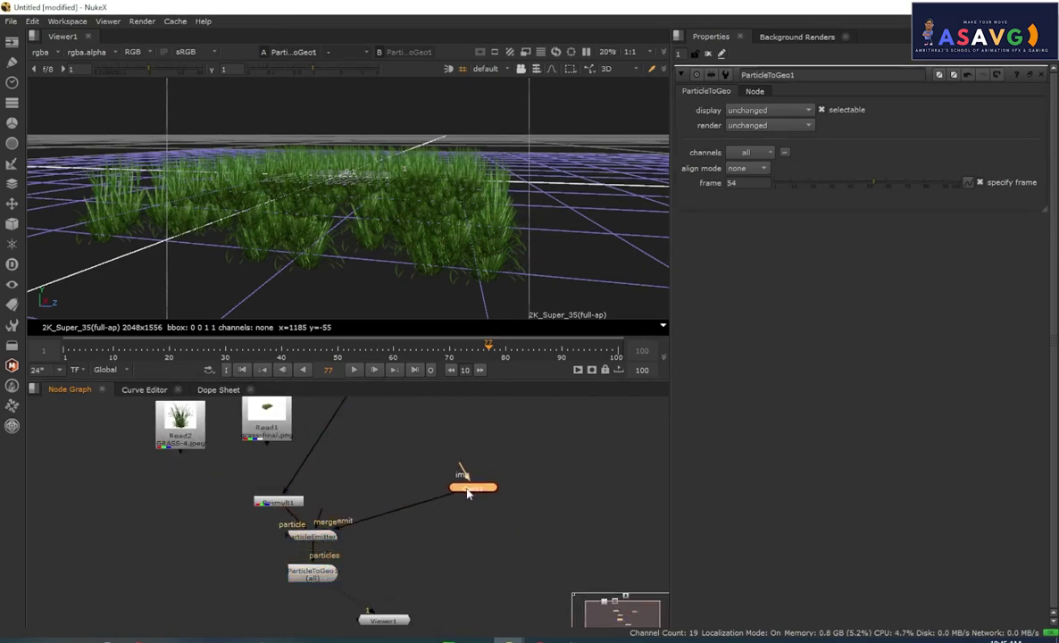
pyautogui.moveTo(320, 586); pyautogui.dragTo(320, 616)
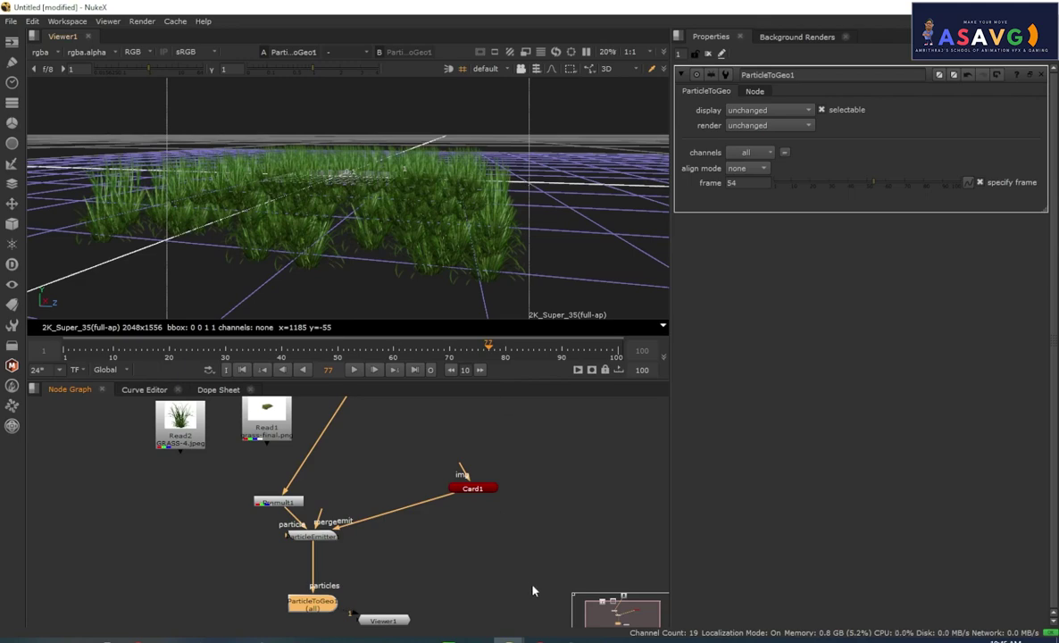
# Step: Import mountain.jpg from the Nuke folder in File Explorer beside Card1, view it, and maximize the NukeX window
pyautogui.click(169, 641)
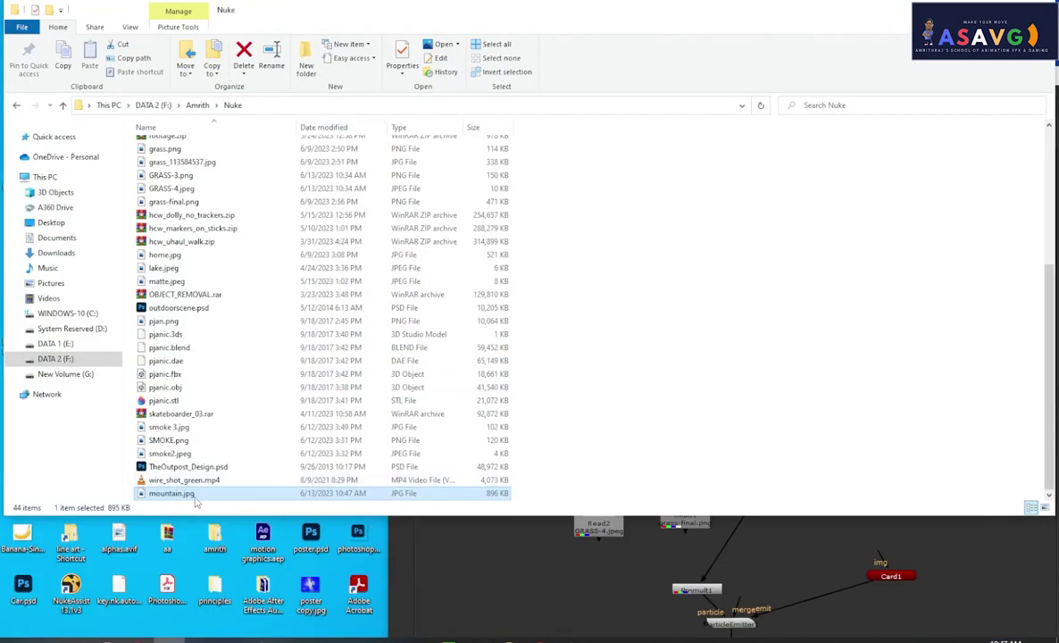
pyautogui.moveTo(197, 497); pyautogui.dragTo(960, 506)
pyautogui.click(985, 9)
pyautogui.press('1')
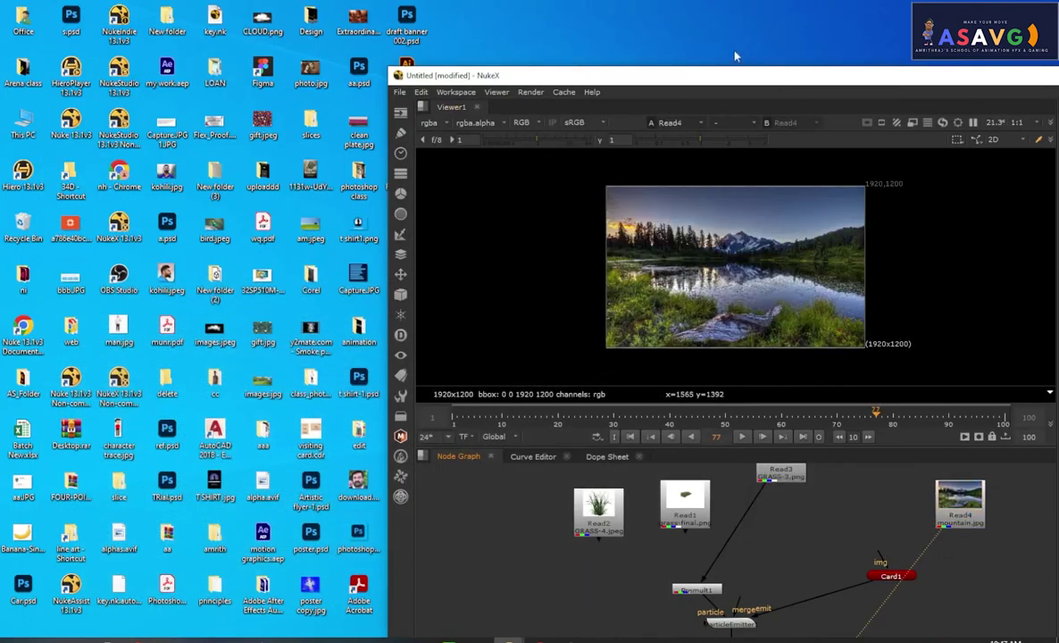
pyautogui.doubleClick(728, 81)
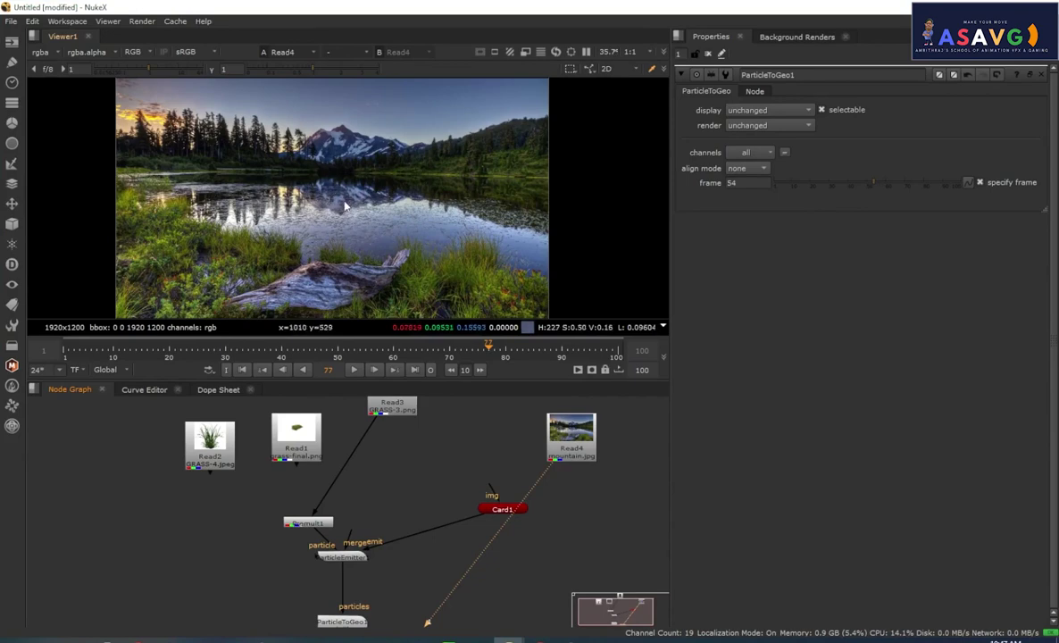
# Step: Place Viewer1 below the mountain.jpg Read node, disconnect its input, and expand the node graph to fill the window
pyautogui.scroll(-4, 514, 487)
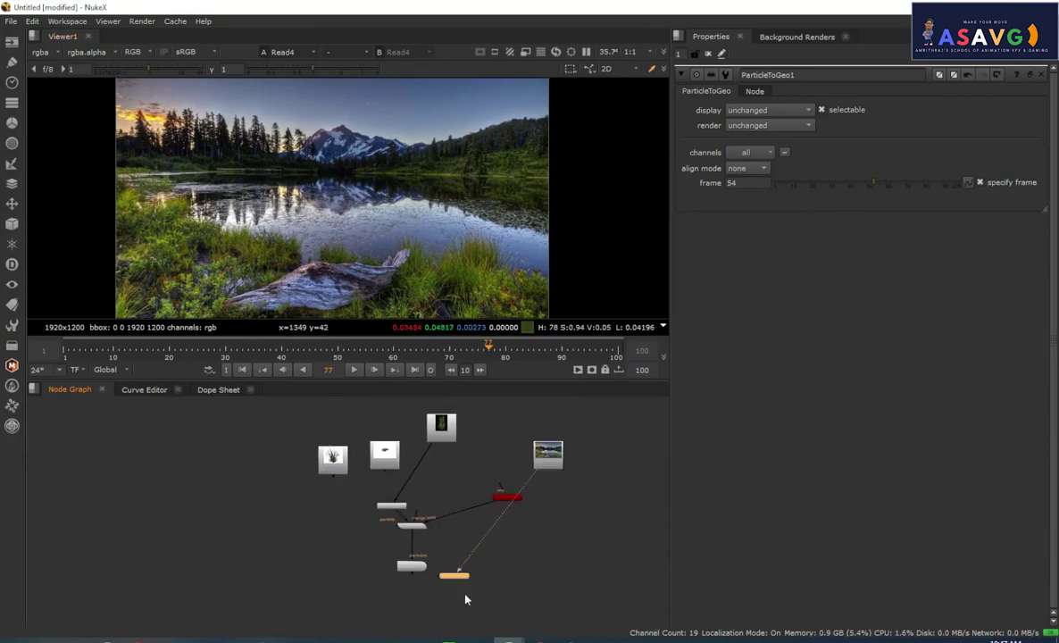
pyautogui.moveTo(460, 578); pyautogui.dragTo(552, 585)
pyautogui.scroll(3, 550, 585)
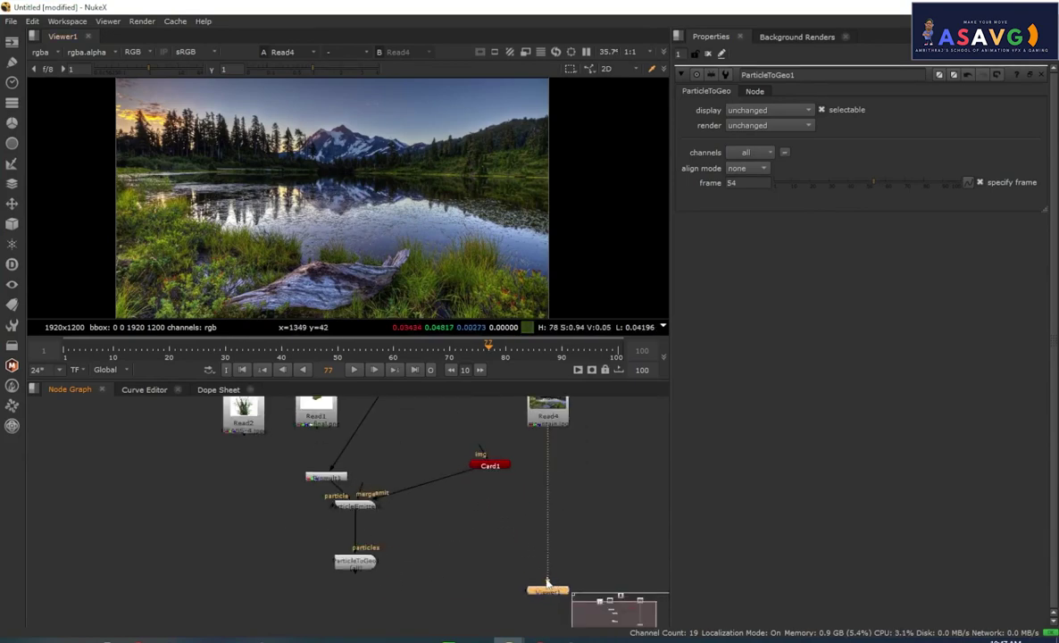
pyautogui.moveTo(548, 527); pyautogui.dragTo(449, 541)
pyautogui.press('space')
pyautogui.scroll(4, 478, 541)
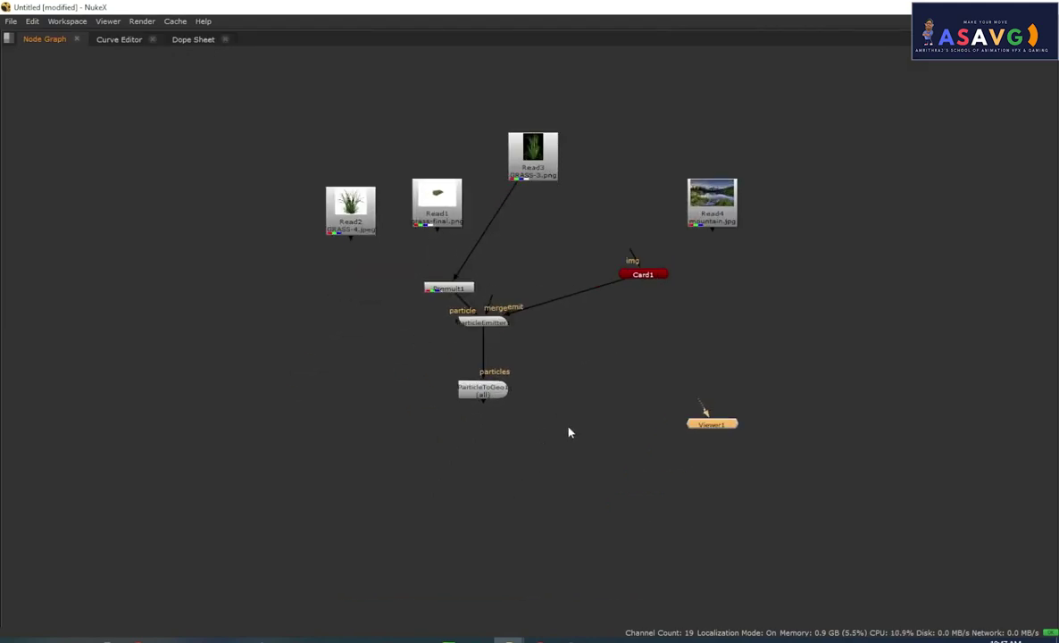
# Step: Add an unconnected ScanlineRender node in the empty area below ParticleToGeo1
pyautogui.press('Tab')
pyautogui.write('scan')
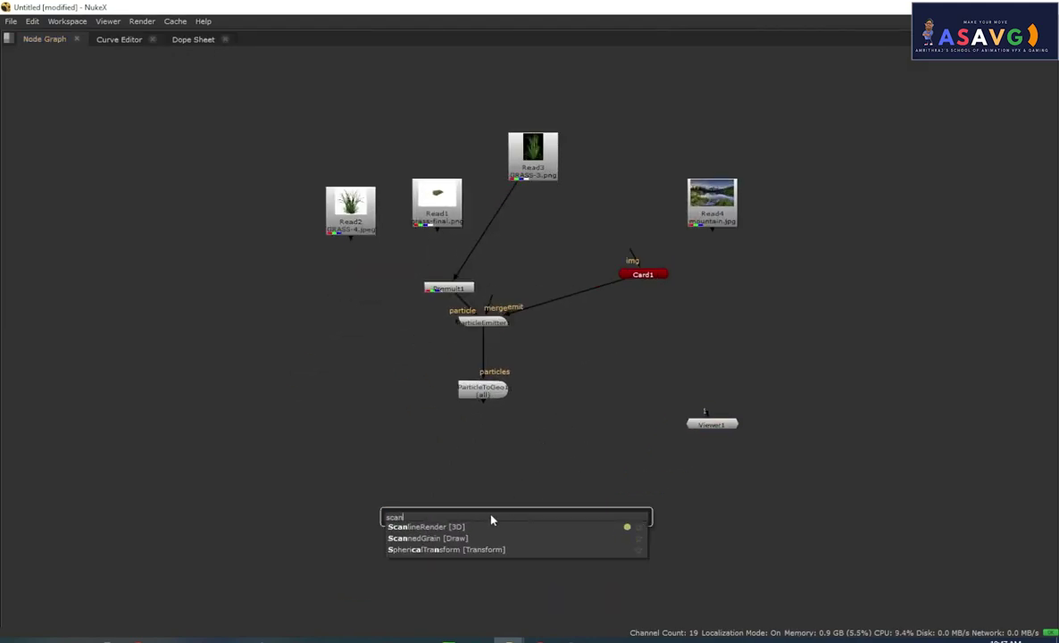
pyautogui.click(451, 533)
pyautogui.moveTo(567, 454); pyautogui.dragTo(493, 534)
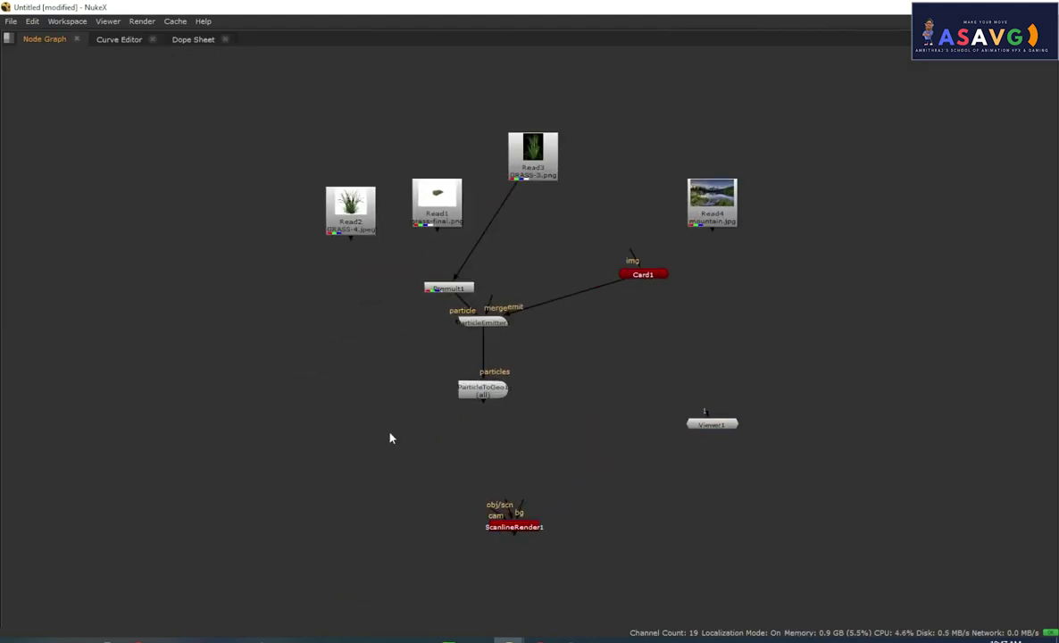
# Step: Add a Scene node beside ParticleToGeo1 and connect ParticleToGeo1's output to it
pyautogui.press('Tab')
pyautogui.write('sc')
pyautogui.press('Down')
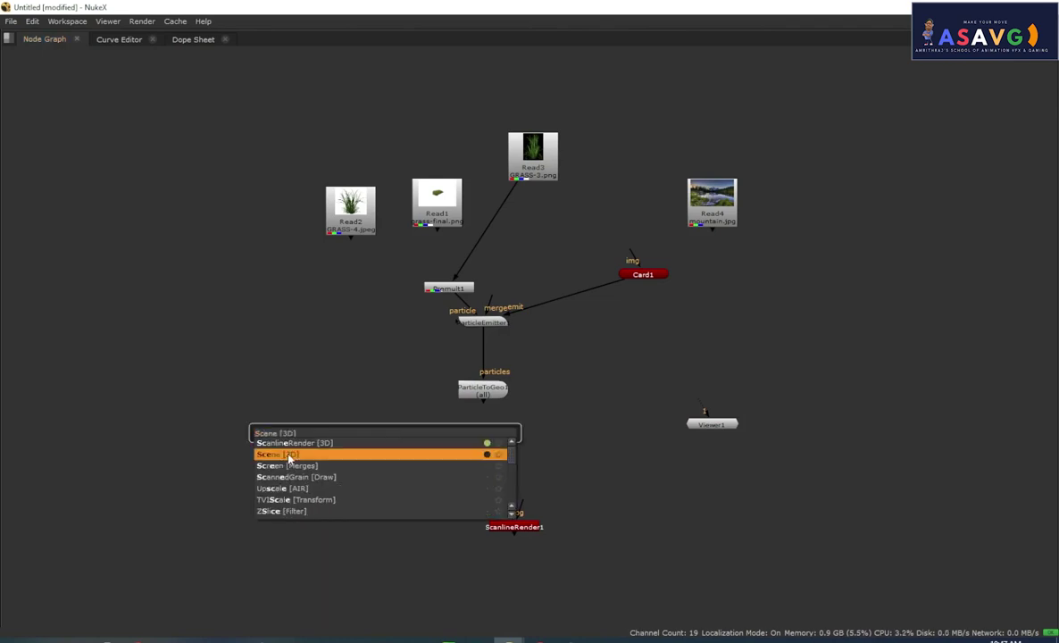
pyautogui.press('Return')
pyautogui.moveTo(389, 433); pyautogui.dragTo(321, 408)
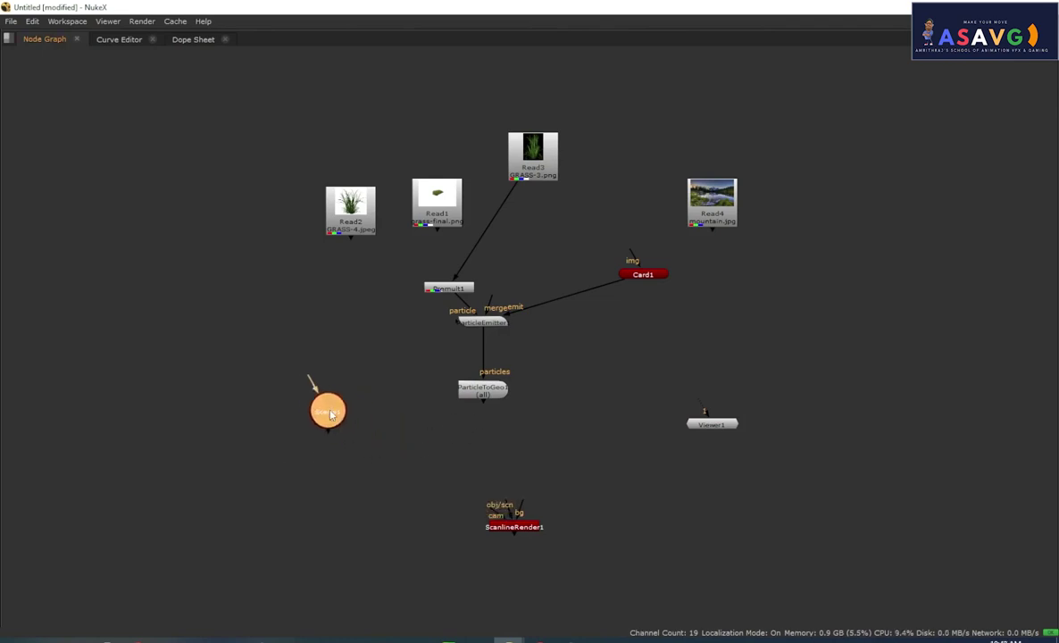
pyautogui.moveTo(483, 407); pyautogui.dragTo(328, 418)
pyautogui.click(482, 389)
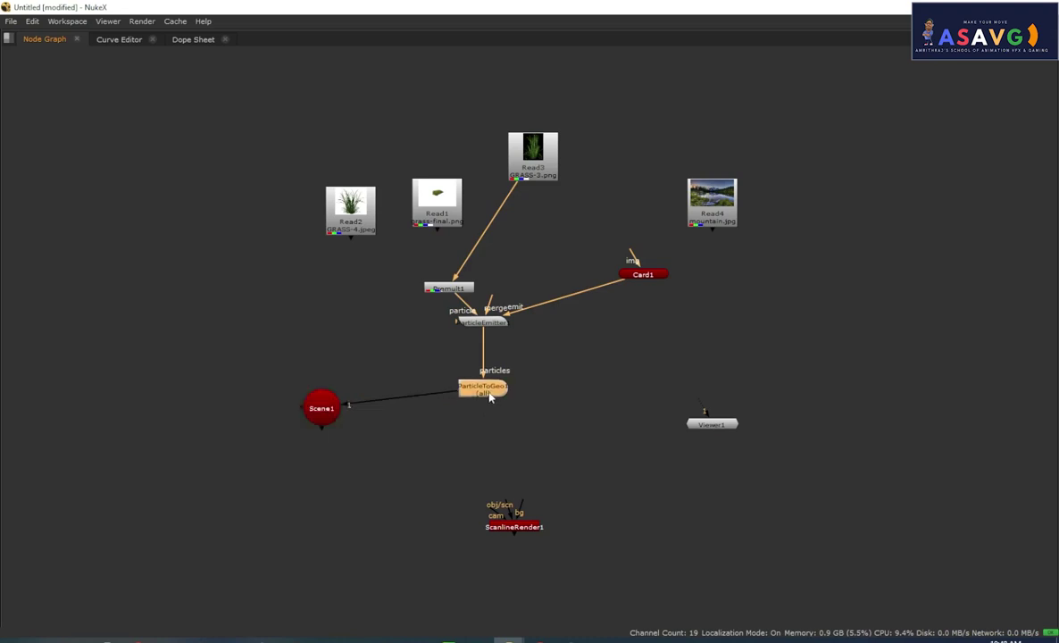
# Step: Connect ScanlineRender1's obj/scn input to Scene1 and shift the render node closer beneath the scene
pyautogui.scroll(2, 494, 516)
pyautogui.moveTo(491, 502); pyautogui.dragTo(267, 374)
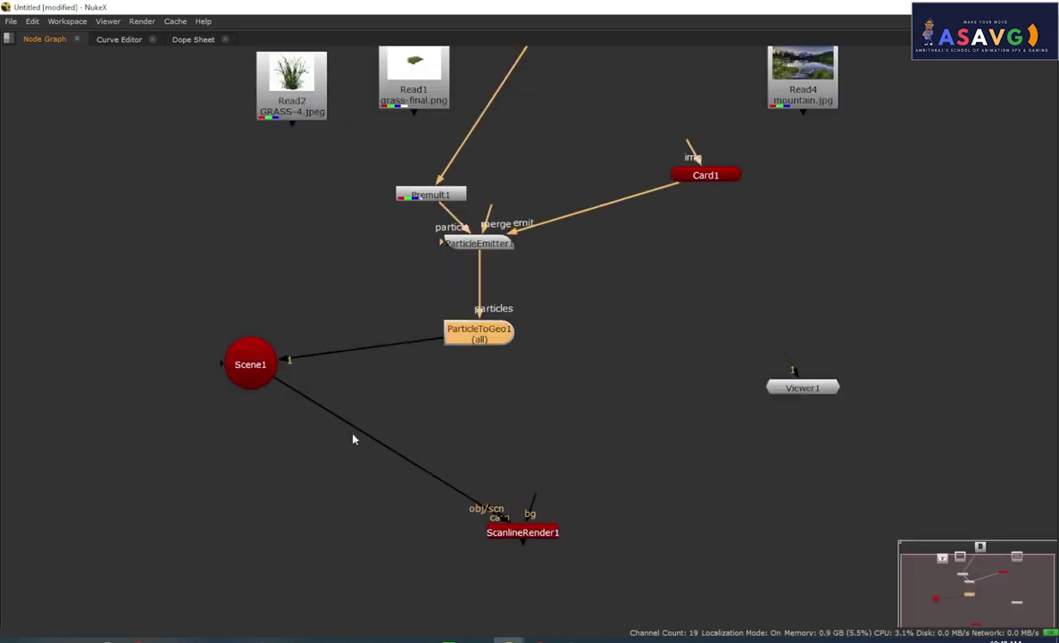
pyautogui.moveTo(514, 535); pyautogui.dragTo(417, 561)
# Step: Add a Camera node, connect it to ScanlineRender1's cam input, and place it below and beyond Viewer1
pyautogui.click(628, 405)
pyautogui.press('Tab')
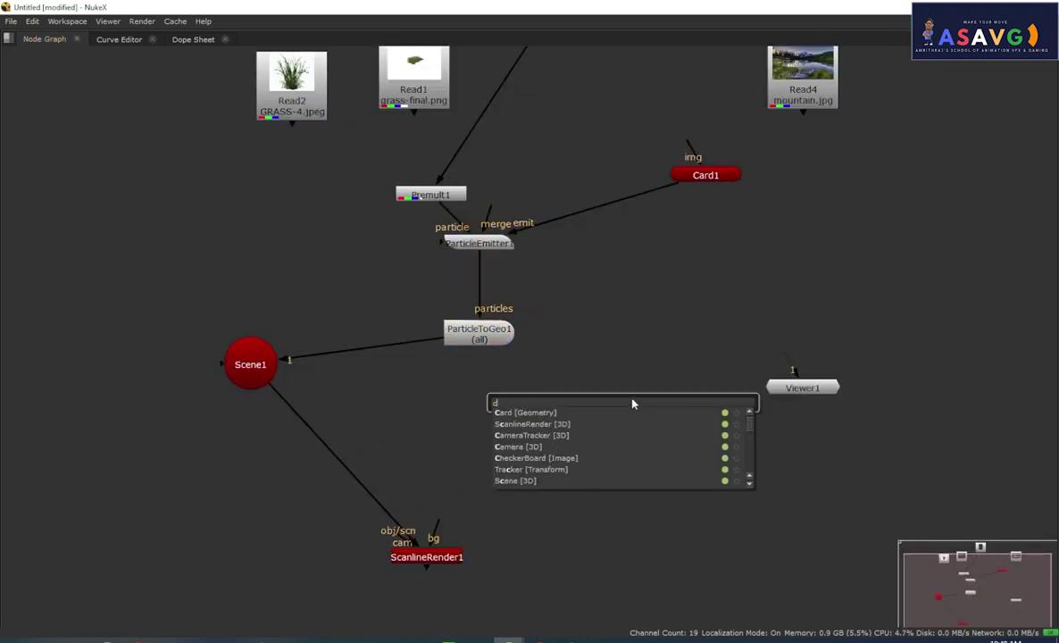
pyautogui.write('cam')
pyautogui.press('Return')
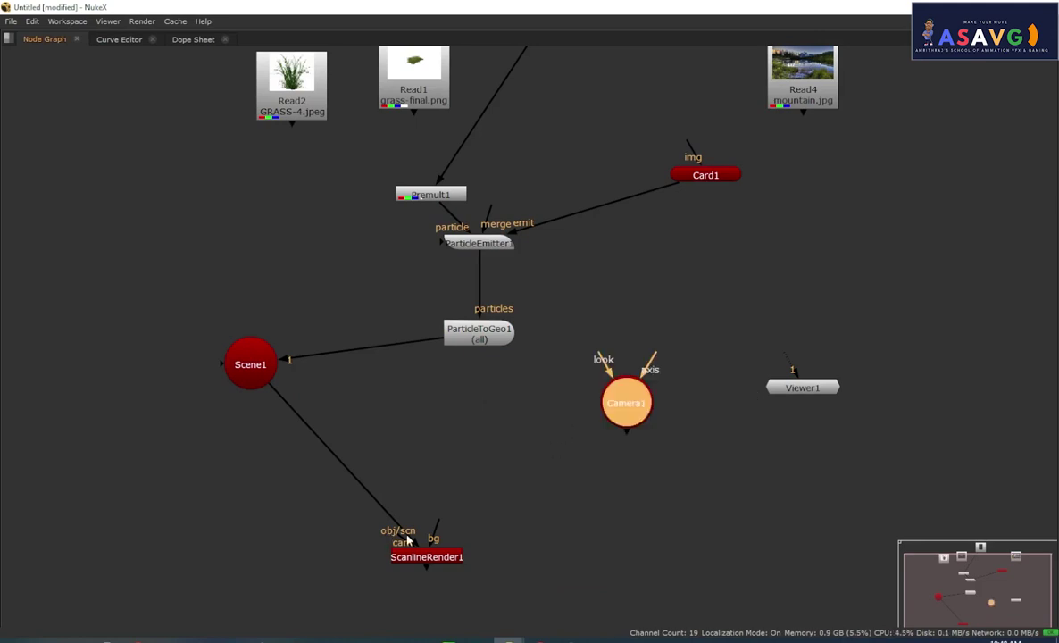
pyautogui.moveTo(406, 541); pyautogui.dragTo(874, 468)
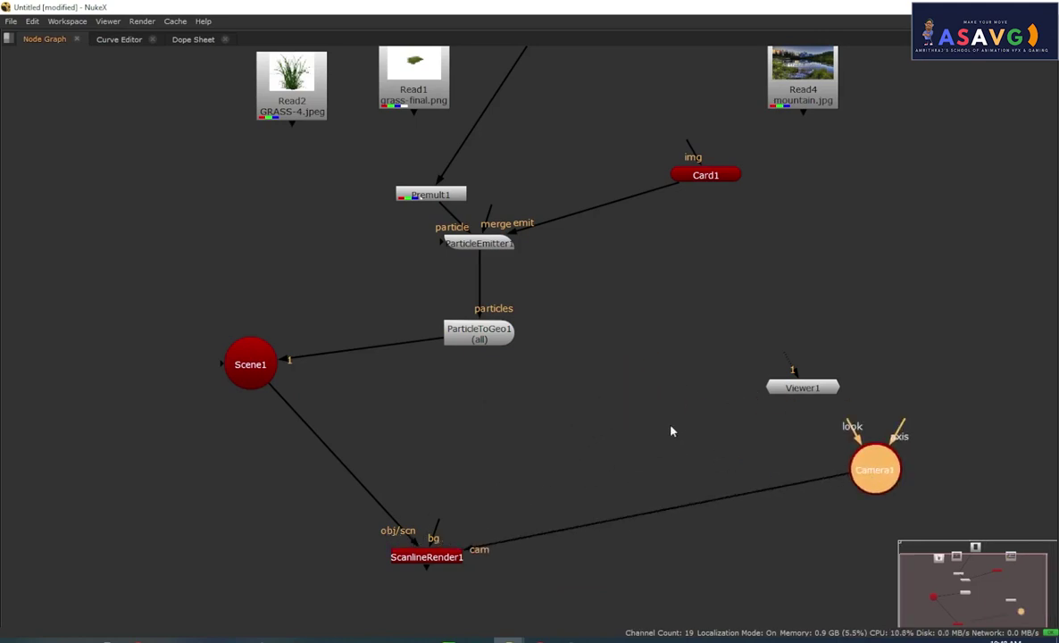
# Step: Move Viewer1 below ScanlineRender1 and connect it to the render node's output
pyautogui.scroll(-1, 672, 430)
pyautogui.moveTo(771, 405); pyautogui.dragTo(512, 636)
pyautogui.moveTo(785, 378); pyautogui.dragTo(487, 592)
pyautogui.moveTo(474, 527); pyautogui.dragTo(472, 523)
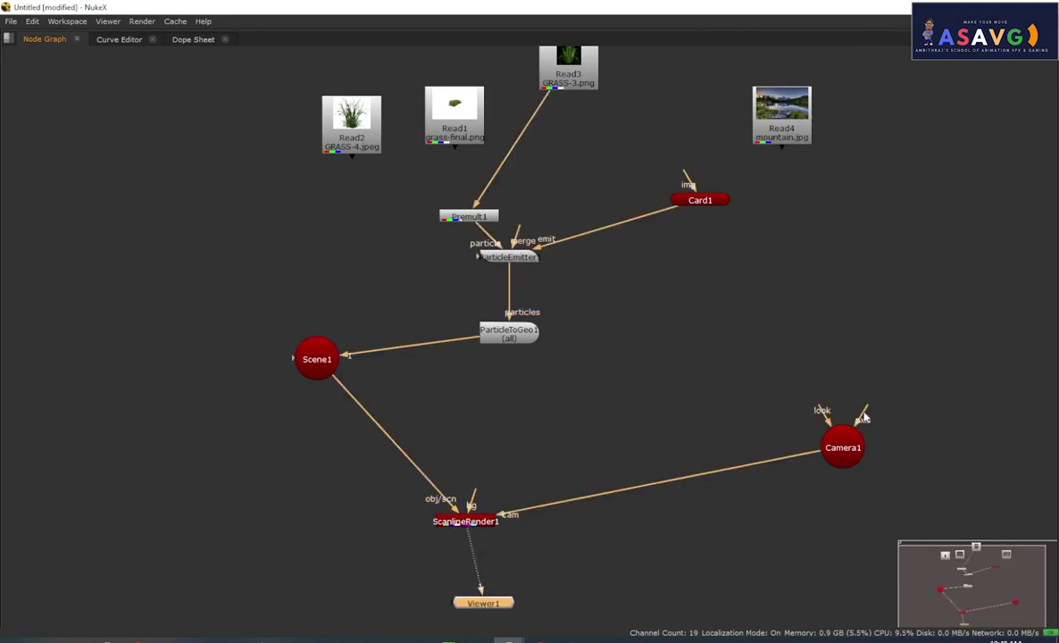
# Step: Pull Camera1 back from the grass to about x -0.07, y -0.184, z 4.52 and check the rendered view
pyautogui.click(851, 449)
pyautogui.press('space')
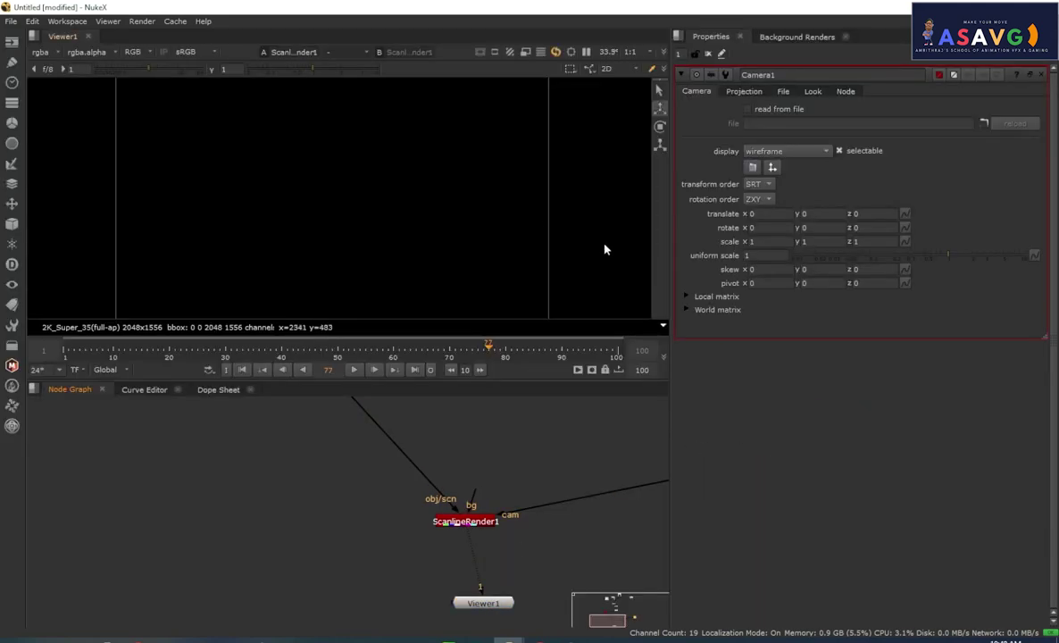
pyautogui.press('Tab')
pyautogui.scroll(-2, 383, 202)
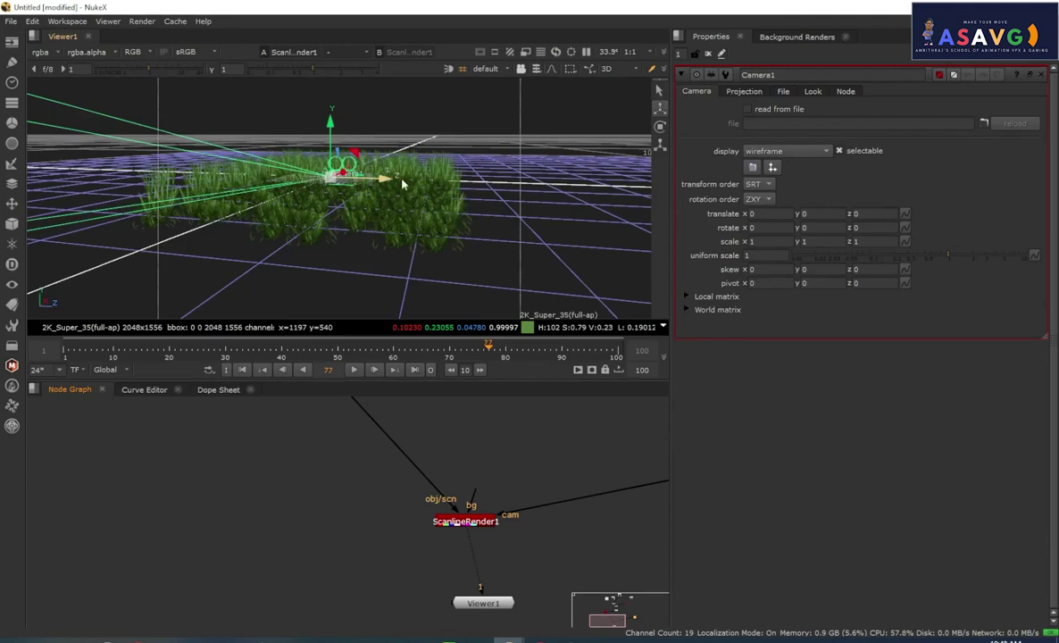
pyautogui.moveTo(388, 179); pyautogui.dragTo(613, 213)
pyautogui.keyDown('ctrl'); pyautogui.moveTo(438, 212); pyautogui.dragTo(458, 226); pyautogui.keyUp('ctrl')
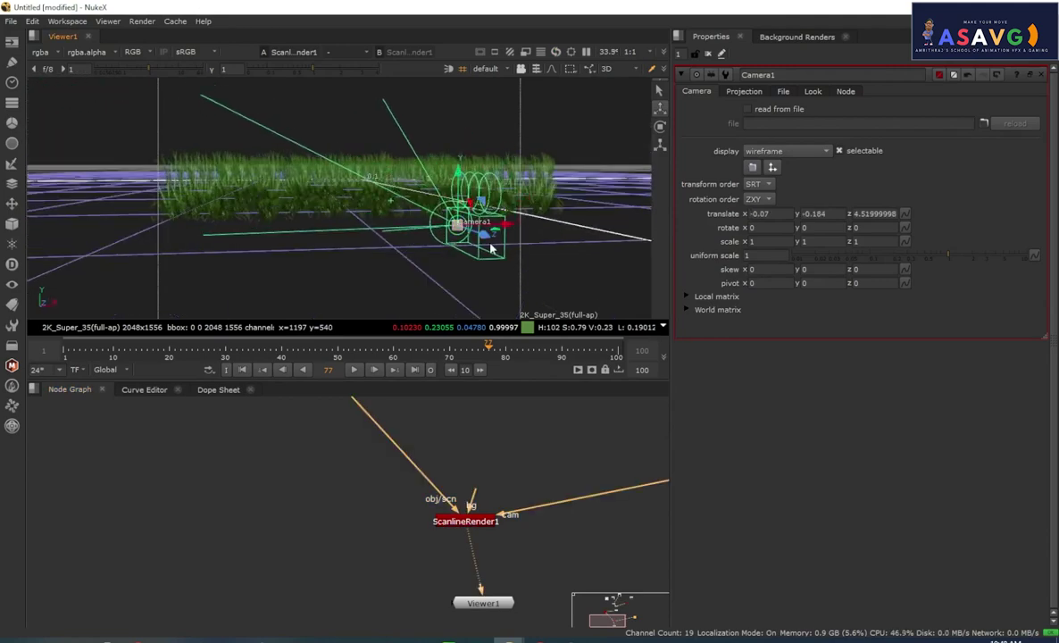
pyautogui.press('Tab')
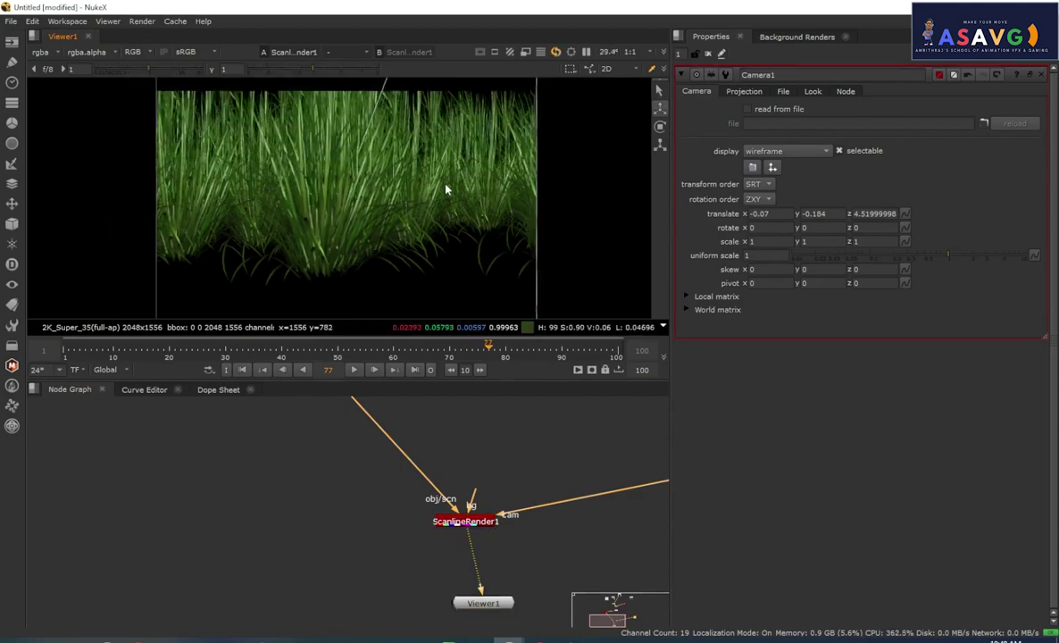
pyautogui.scroll(-3, 447, 188)
# Step: Raise Camera1 to about y 0.19 in the 3D view and check the framing in the render
pyautogui.press('Tab')
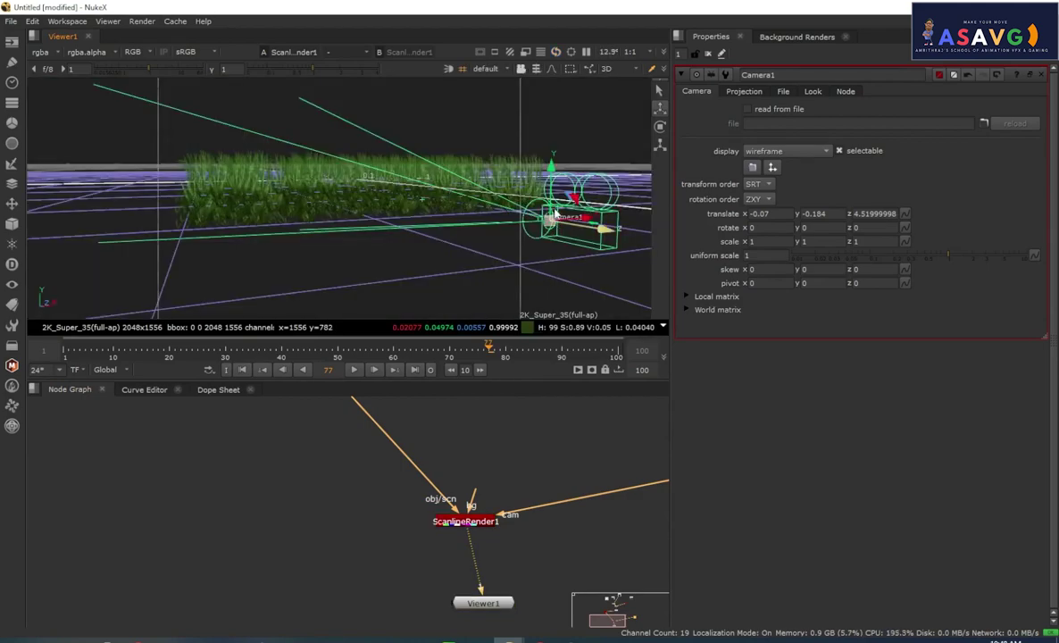
pyautogui.keyDown('ctrl'); pyautogui.moveTo(555, 214); pyautogui.dragTo(476, 120); pyautogui.keyUp('ctrl')
pyautogui.press('Tab')
pyautogui.press('Tab')
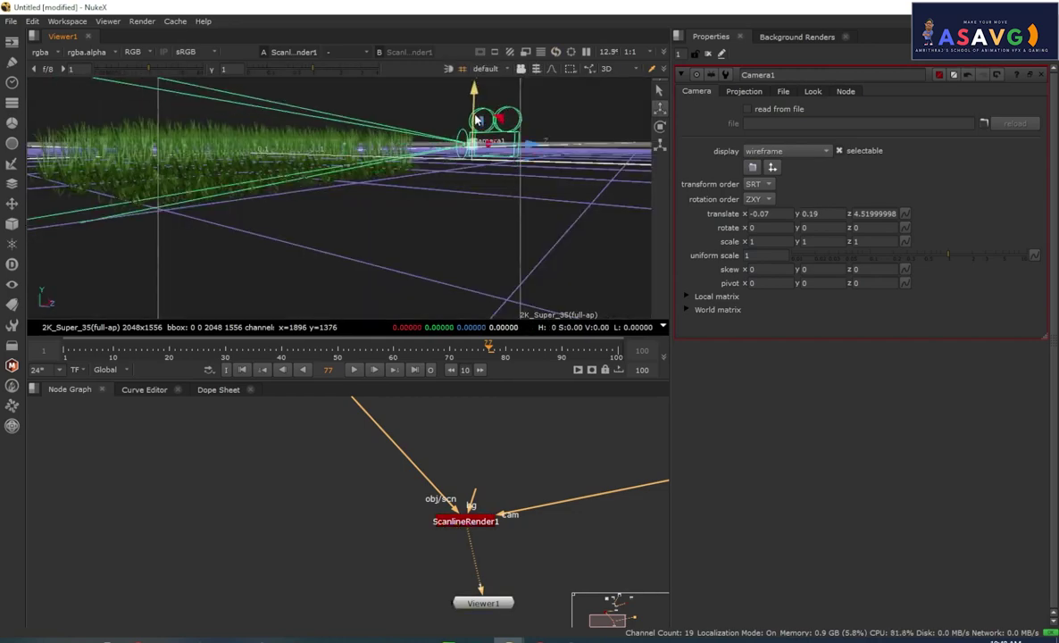
pyautogui.press('Tab')
# Step: Connect Card1's img input to the mountain.jpg Read node
pyautogui.moveTo(478, 477); pyautogui.dragTo(431, 534, button='middle')
pyautogui.press('space')
pyautogui.scroll(-2, 475, 433)
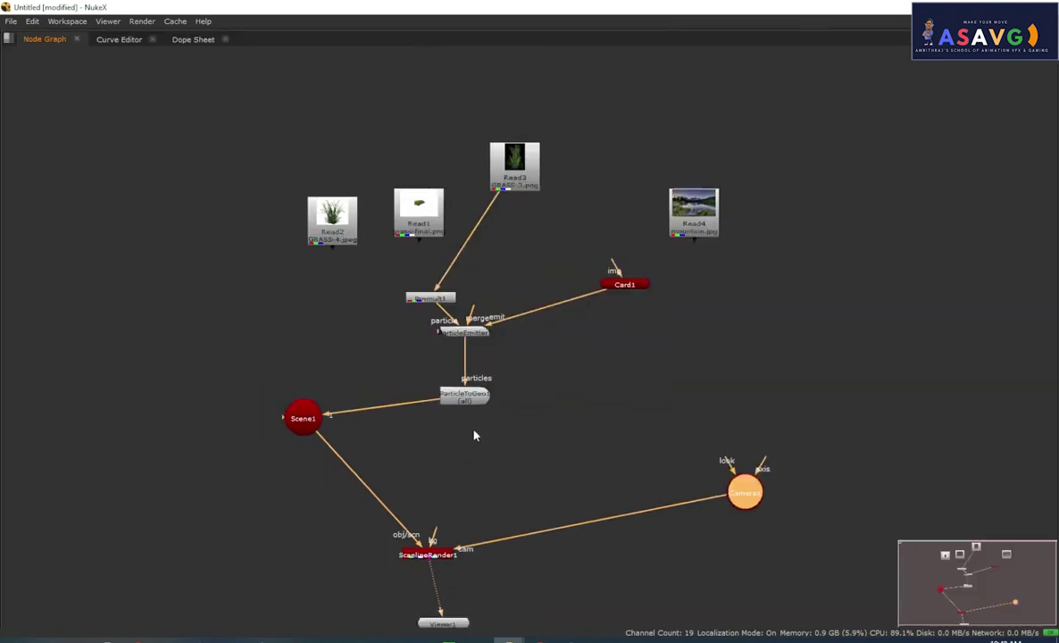
pyautogui.moveTo(608, 388); pyautogui.dragTo(589, 435, button='middle')
pyautogui.scroll(2, 586, 326)
pyautogui.click(626, 277)
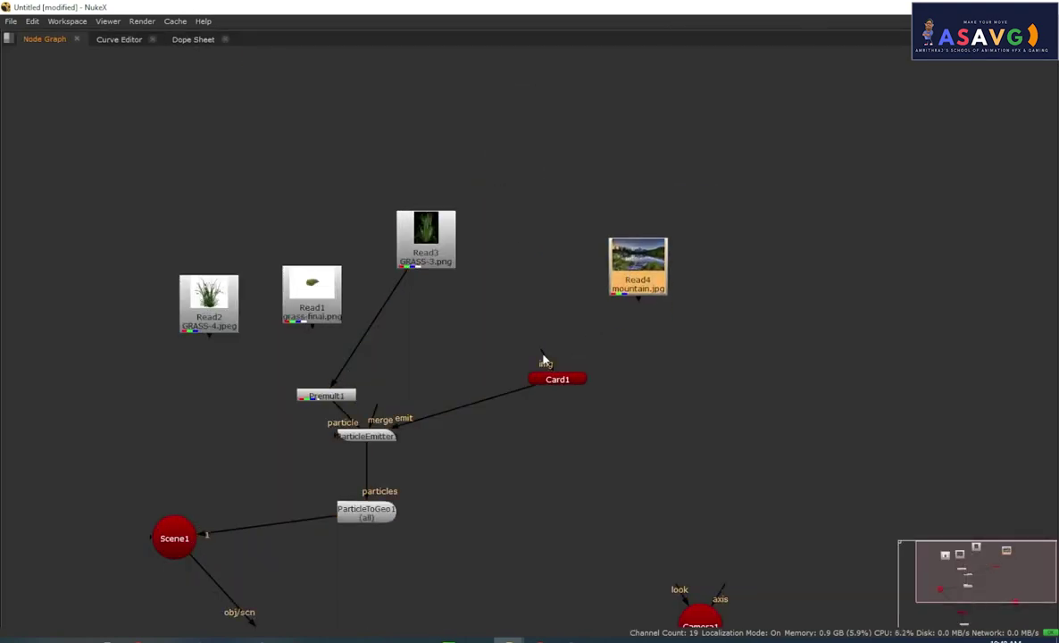
pyautogui.moveTo(542, 355); pyautogui.dragTo(637, 268)
# Step: Check the grass at other frames and in the 3D view, and disconnect the mountain image from Card1
pyautogui.press('space')
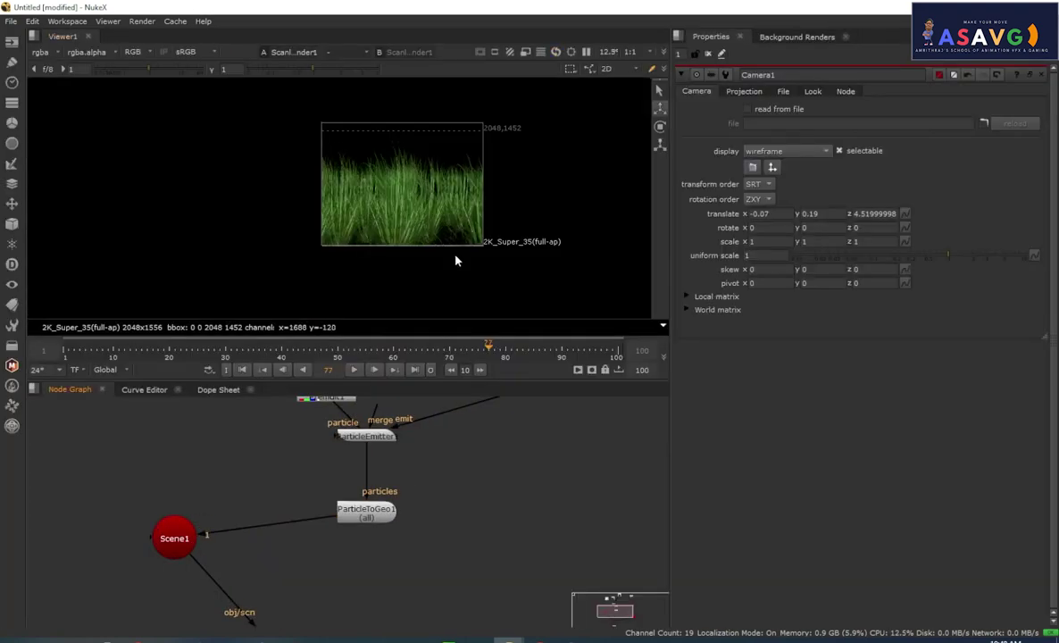
pyautogui.moveTo(296, 344); pyautogui.dragTo(264, 344)
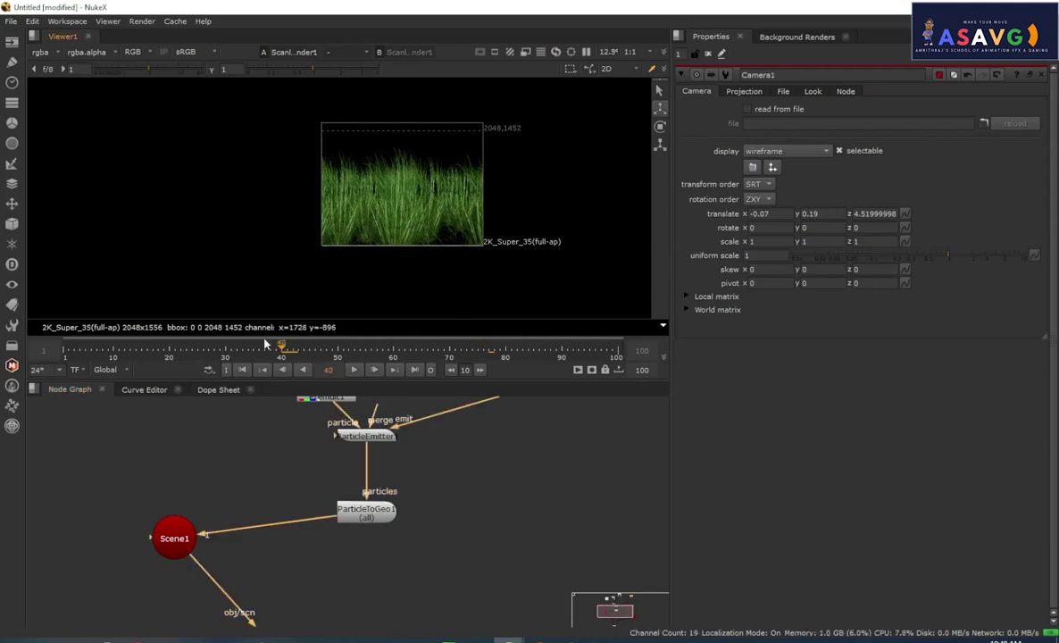
pyautogui.press('Tab')
pyautogui.scroll(-3, 443, 190)
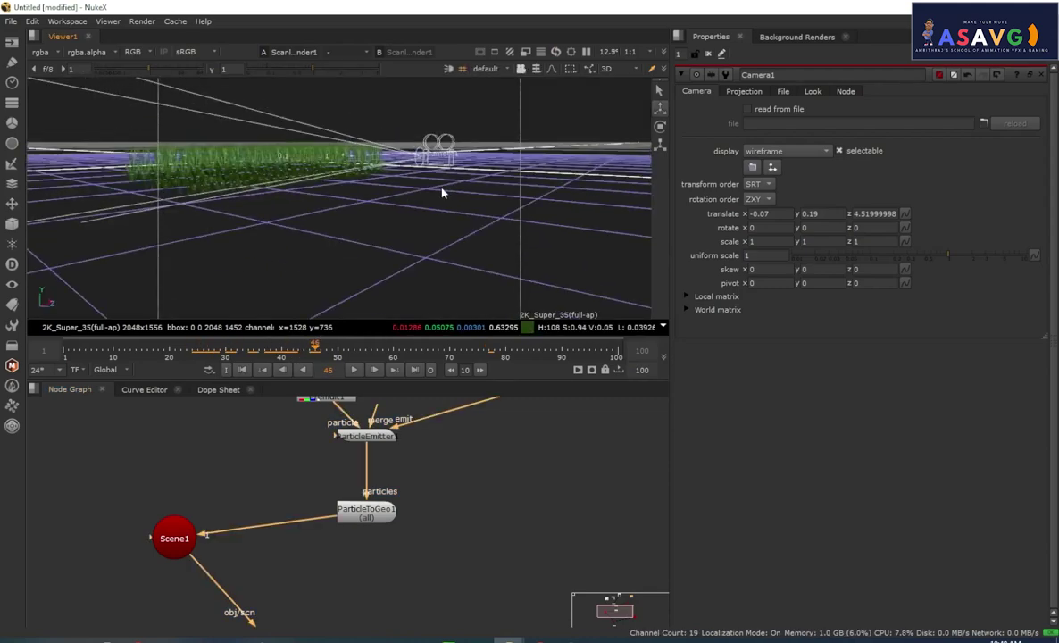
pyautogui.moveTo(443, 190)
pyautogui.keyDown('ctrl'); pyautogui.mouseDown()
pyautogui.moveTo(435, 256)
pyautogui.moveTo(568, 276)
pyautogui.moveTo(552, 222)
pyautogui.moveTo(409, 174)
pyautogui.moveTo(443, 194)
pyautogui.mouseUp(); pyautogui.keyUp('ctrl')
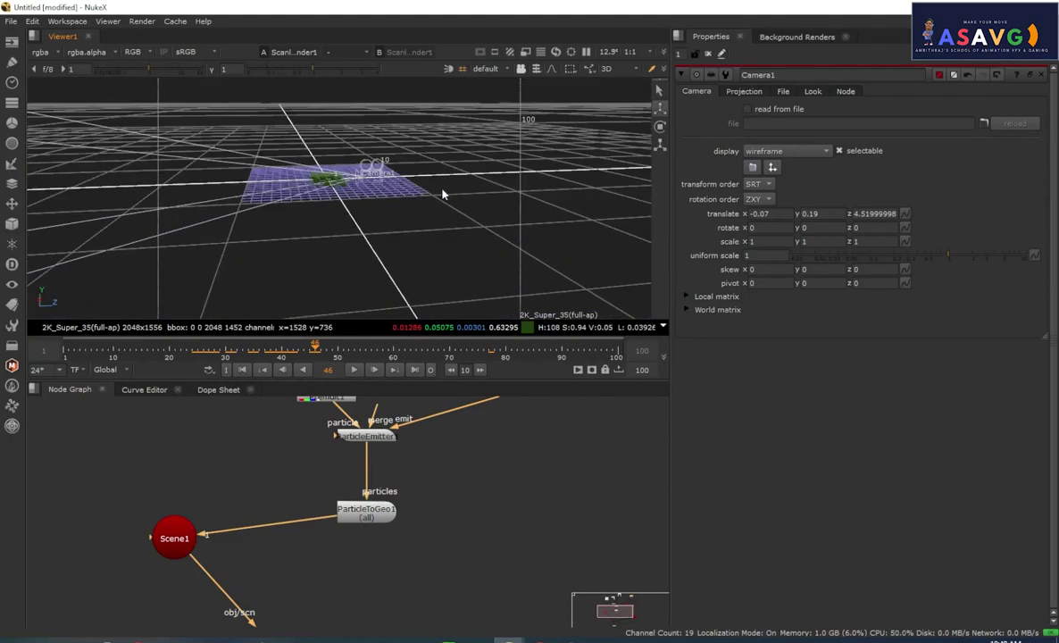
pyautogui.scroll(8, 443, 194)
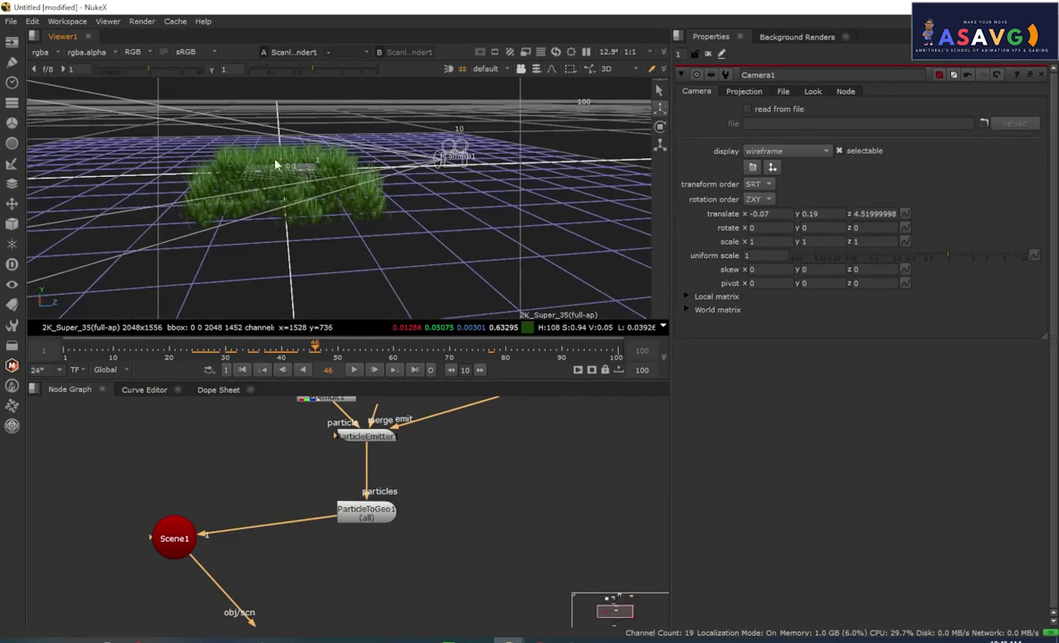
pyautogui.moveTo(514, 429); pyautogui.dragTo(457, 579, button='middle')
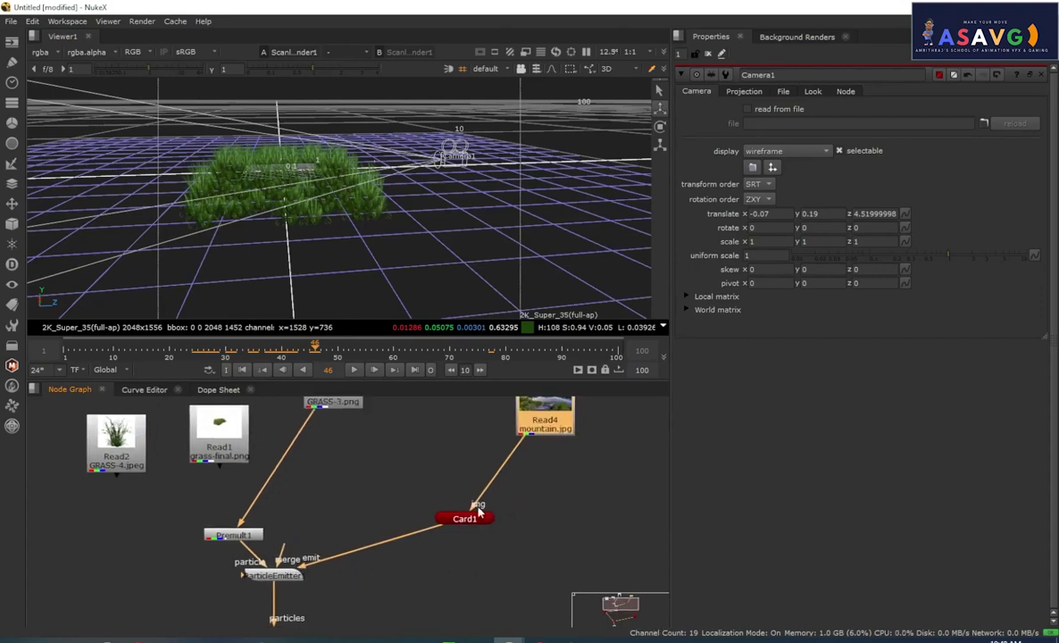
pyautogui.moveTo(479, 511); pyautogui.dragTo(927, 425)
# Step: Add a second Card node beneath Read4 with the mountain.jpg image feeding its img input
pyautogui.moveTo(468, 511); pyautogui.dragTo(482, 511, button='middle')
pyautogui.press('Tab')
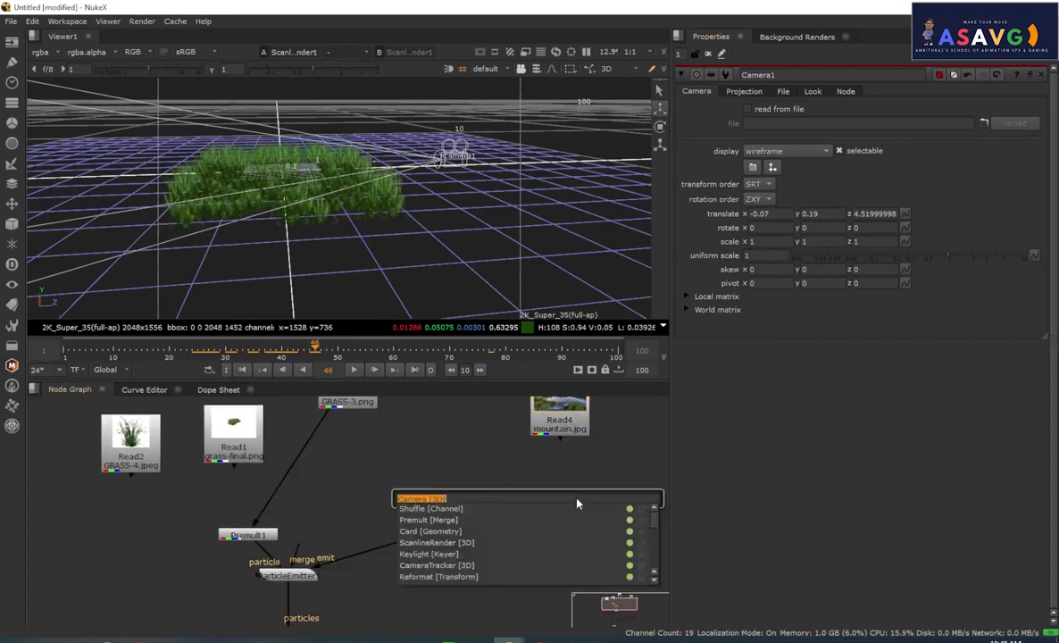
pyautogui.write('card')
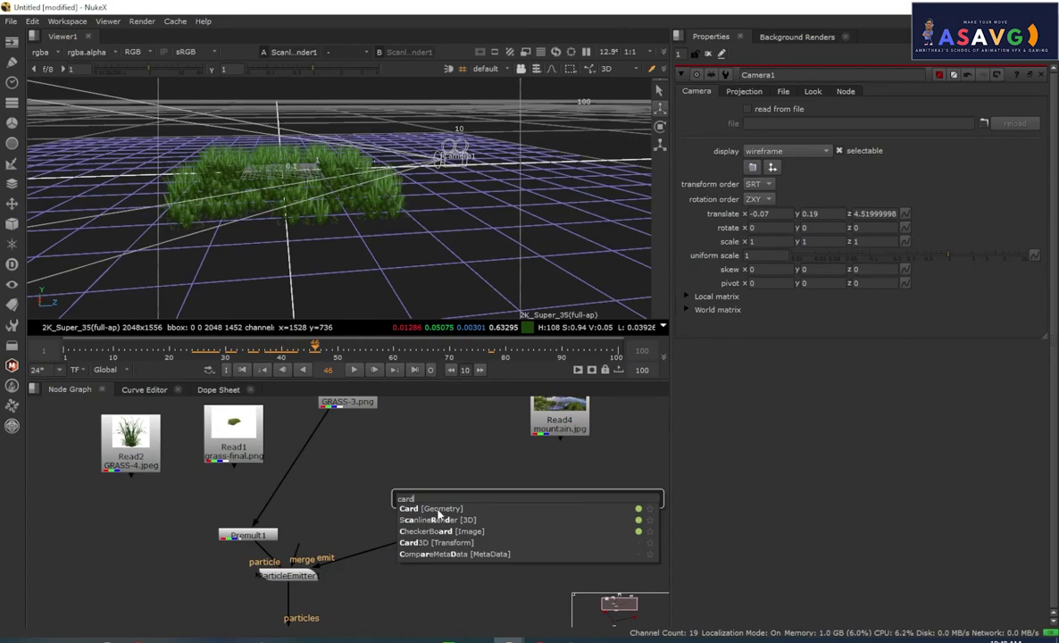
pyautogui.click(438, 511)
pyautogui.scroll(-1, 569, 500)
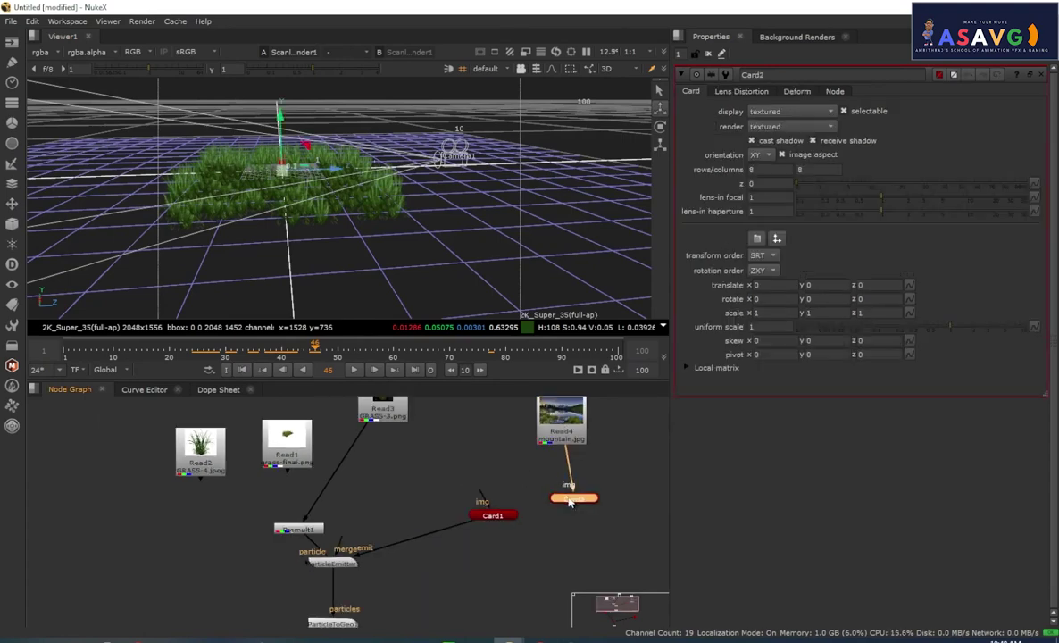
# Step: Connect Card2's output to Scene1 as an additional input
pyautogui.moveTo(569, 499); pyautogui.dragTo(619, 438, button='middle')
pyautogui.scroll(-1, 622, 442)
pyautogui.moveTo(627, 439); pyautogui.dragTo(284, 565)
# Step: Enlarge Card2 to a uniform scale of 6.8 and move it behind the grass to about x 0.54, y 0.91, z -3.81
pyautogui.keyDown('ctrl'); pyautogui.moveTo(332, 205); pyautogui.dragTo(217, 220); pyautogui.keyUp('ctrl')
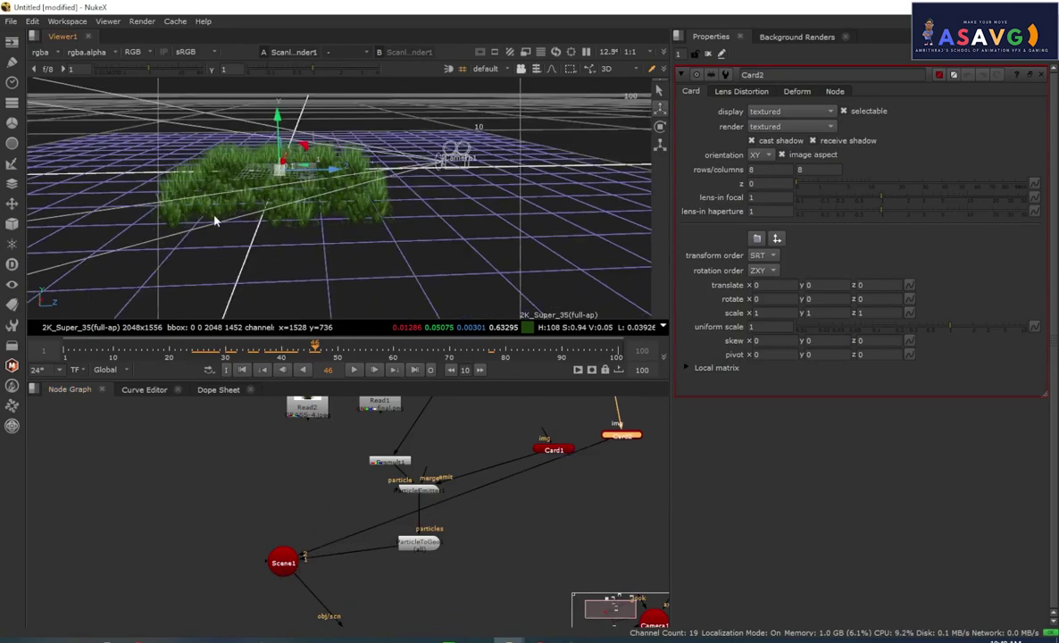
pyautogui.scroll(5, 265, 164)
pyautogui.keyDown('ctrl'); pyautogui.moveTo(265, 164); pyautogui.dragTo(313, 186); pyautogui.keyUp('ctrl')
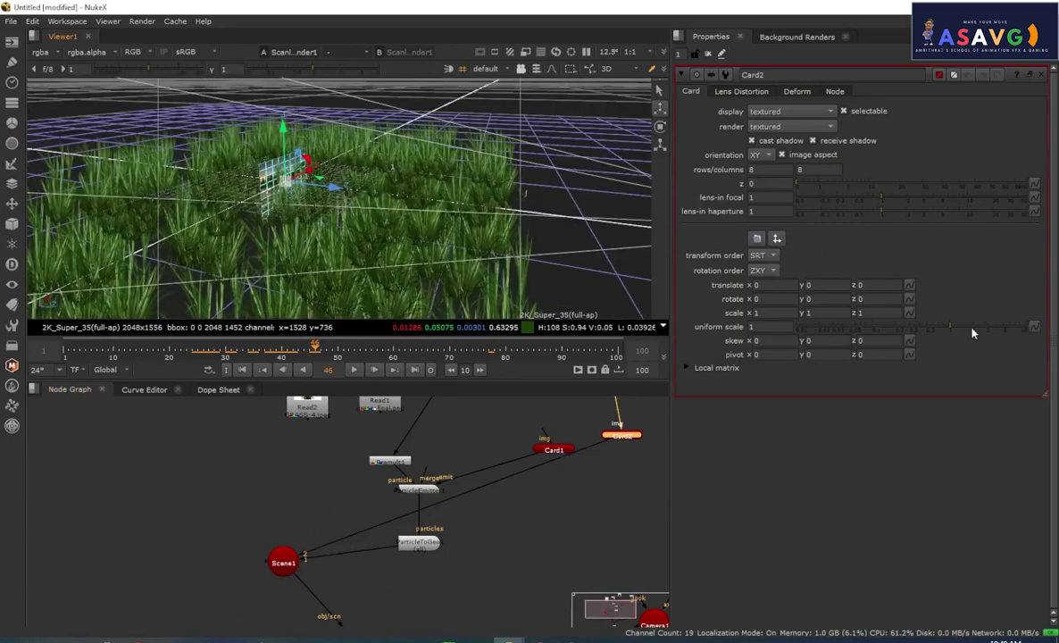
pyautogui.moveTo(951, 327); pyautogui.dragTo(1000, 345)
pyautogui.scroll(-5, 529, 213)
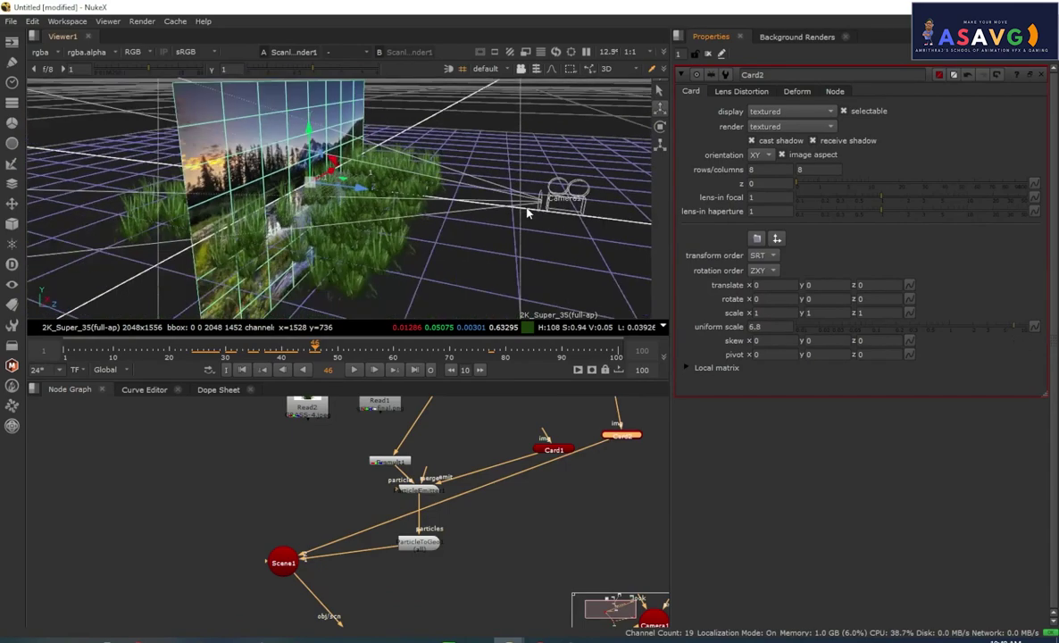
pyautogui.keyDown('ctrl'); pyautogui.moveTo(529, 213); pyautogui.dragTo(406, 229); pyautogui.keyUp('ctrl')
pyautogui.moveTo(362, 186); pyautogui.dragTo(177, 107)
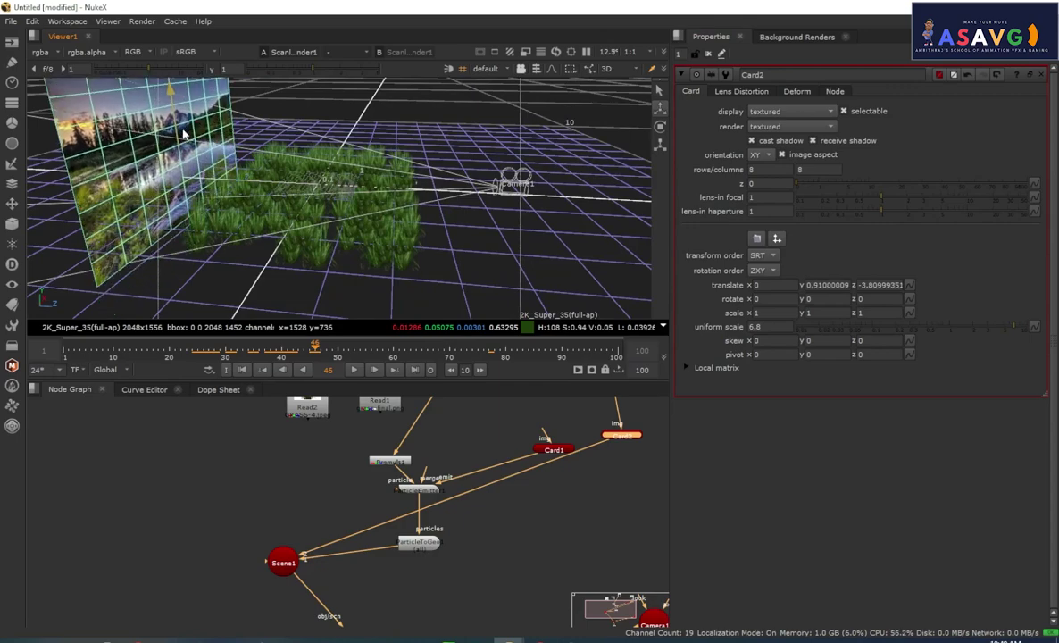
pyautogui.keyDown('ctrl'); pyautogui.moveTo(206, 166); pyautogui.dragTo(67, 200); pyautogui.keyUp('ctrl')
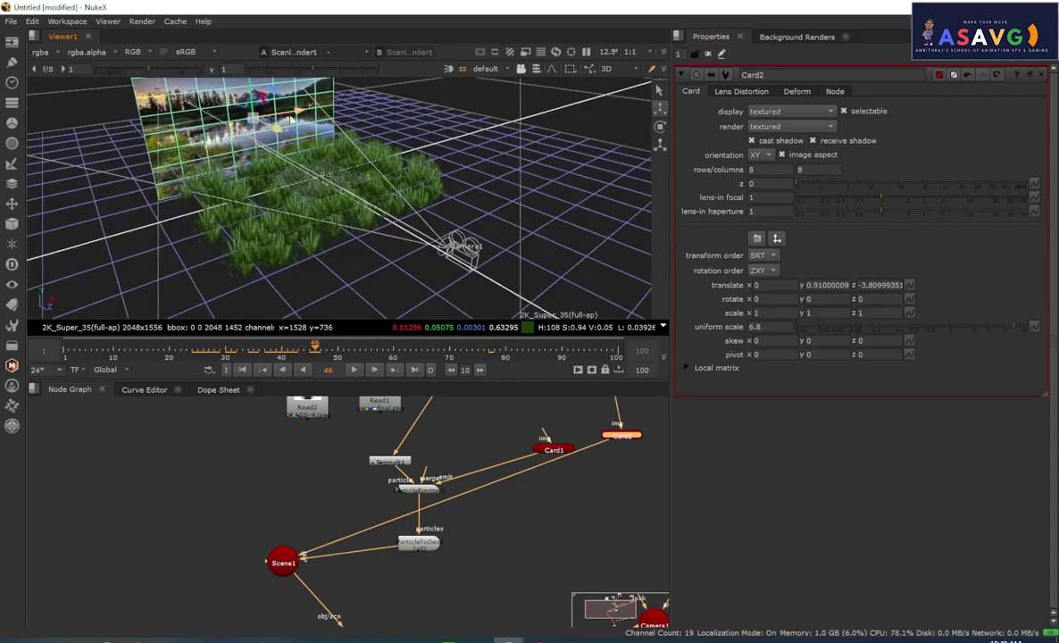
pyautogui.moveTo(286, 116); pyautogui.dragTo(309, 109)
# Step: In the rendered view, recentre Card2 at about x -0.04, y 0.93, z -3.8 and set its uniform scale to 4.5
pyautogui.press('Tab')
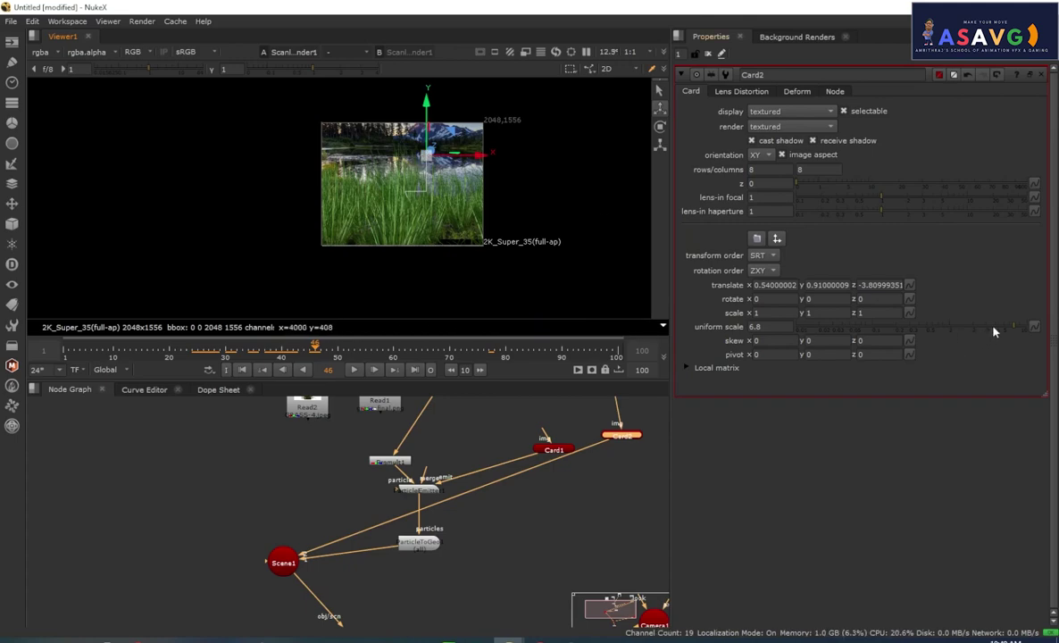
pyautogui.moveTo(994, 332); pyautogui.dragTo(990, 331)
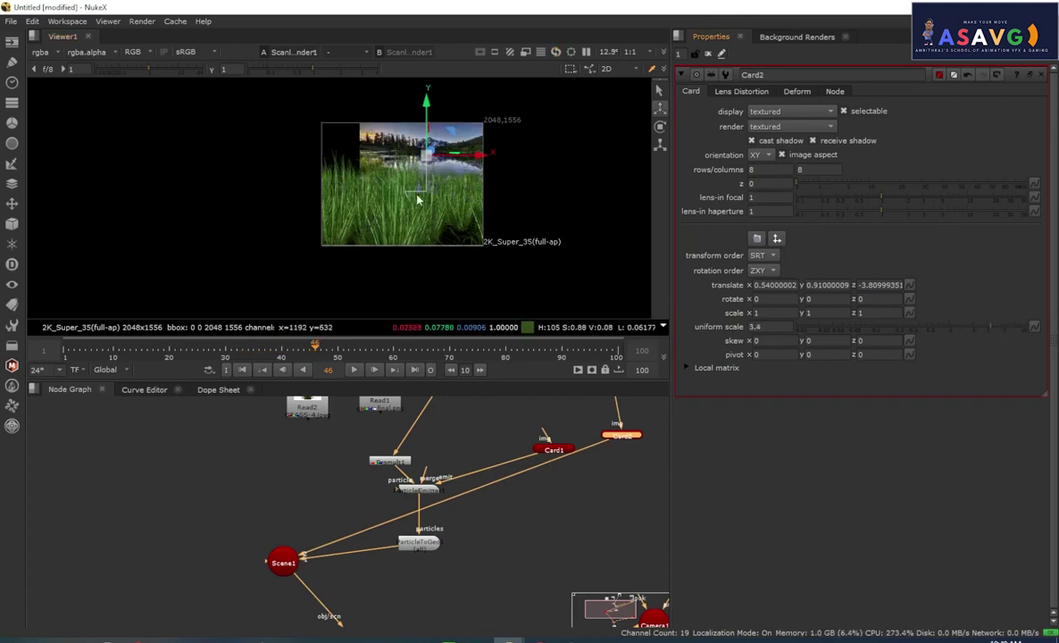
pyautogui.moveTo(417, 200); pyautogui.dragTo(393, 199)
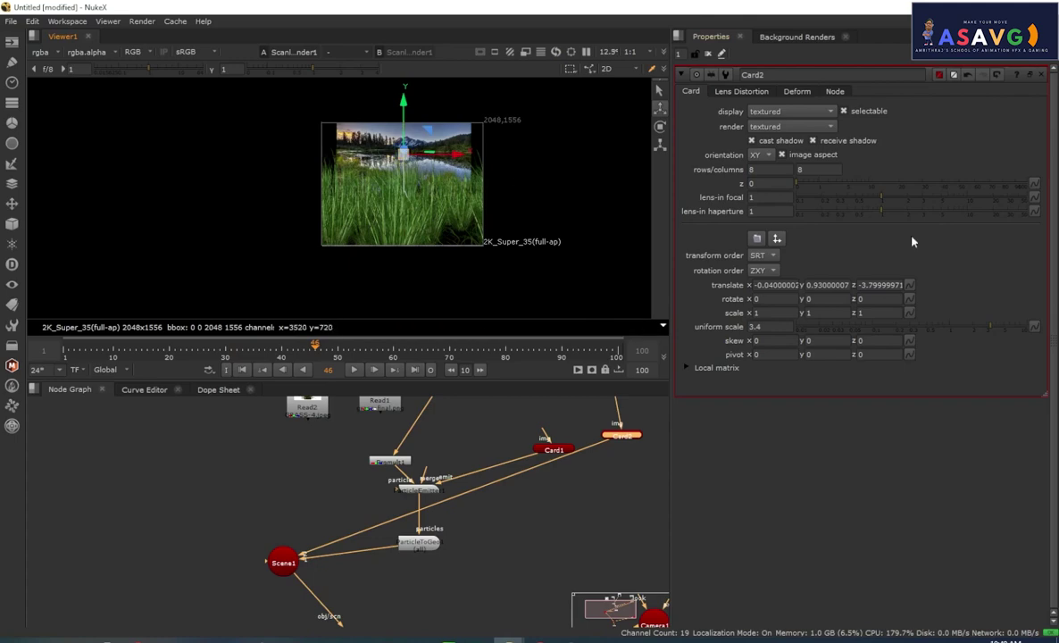
pyautogui.moveTo(991, 331); pyautogui.dragTo(997, 332)
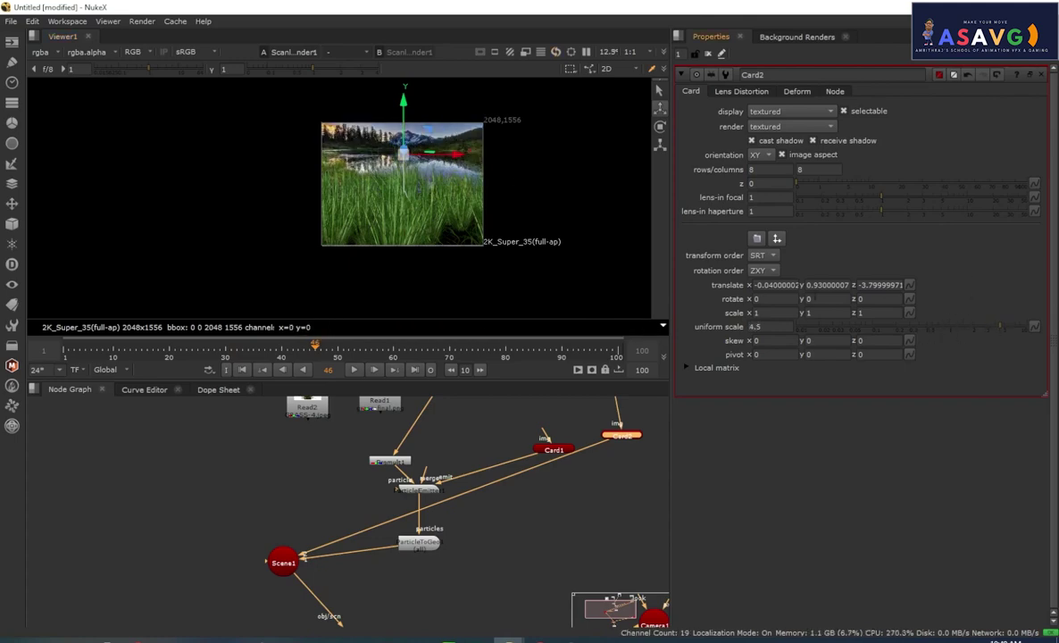
pyautogui.scroll(4, 422, 189)
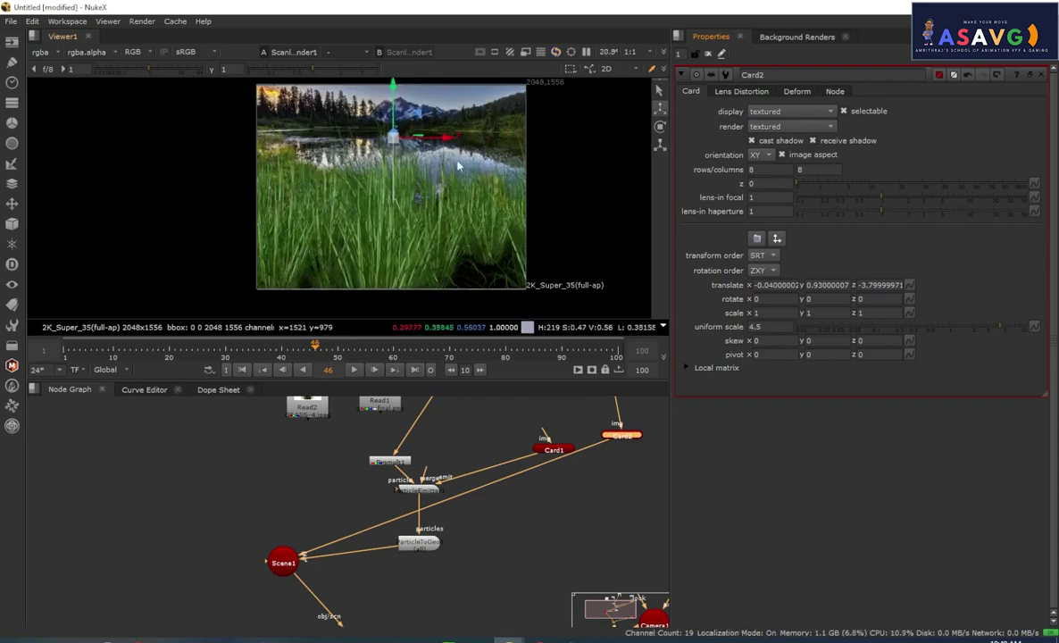
# Step: Go to frame 1 and check the grass against the mountain background
pyautogui.click(67, 354)
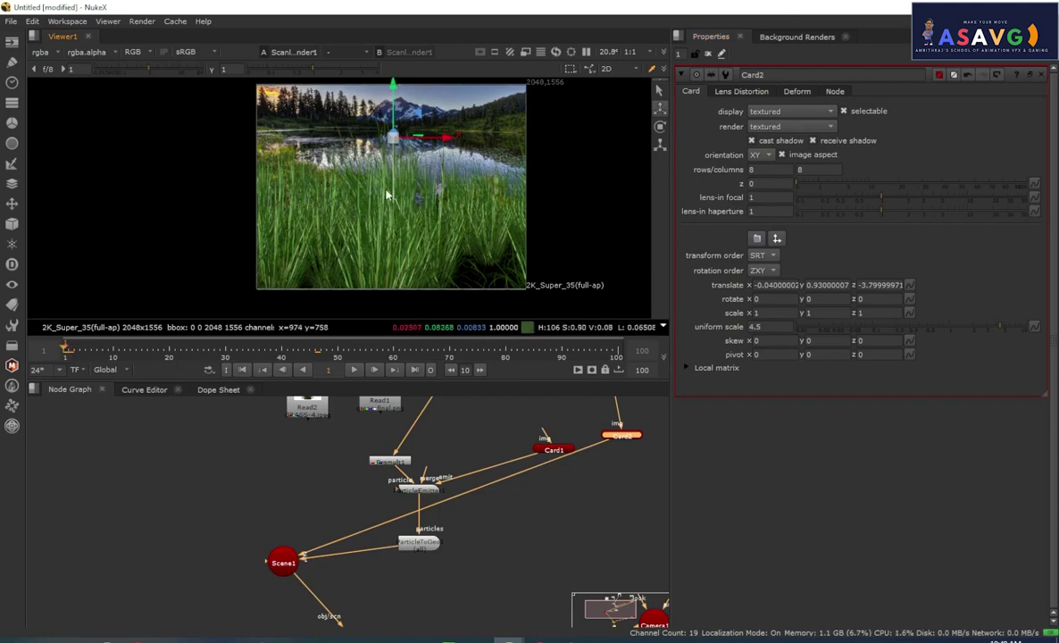
pyautogui.scroll(-1, 517, 505)
pyautogui.scroll(1, 482, 523)
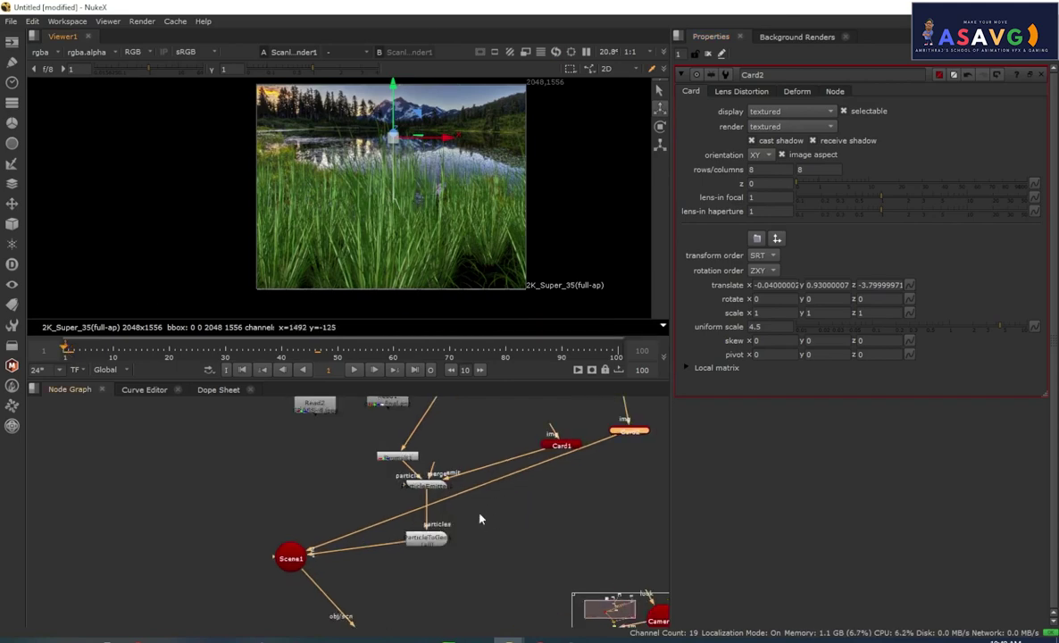
pyautogui.scroll(-1, 543, 597)
pyautogui.scroll(1, 469, 594)
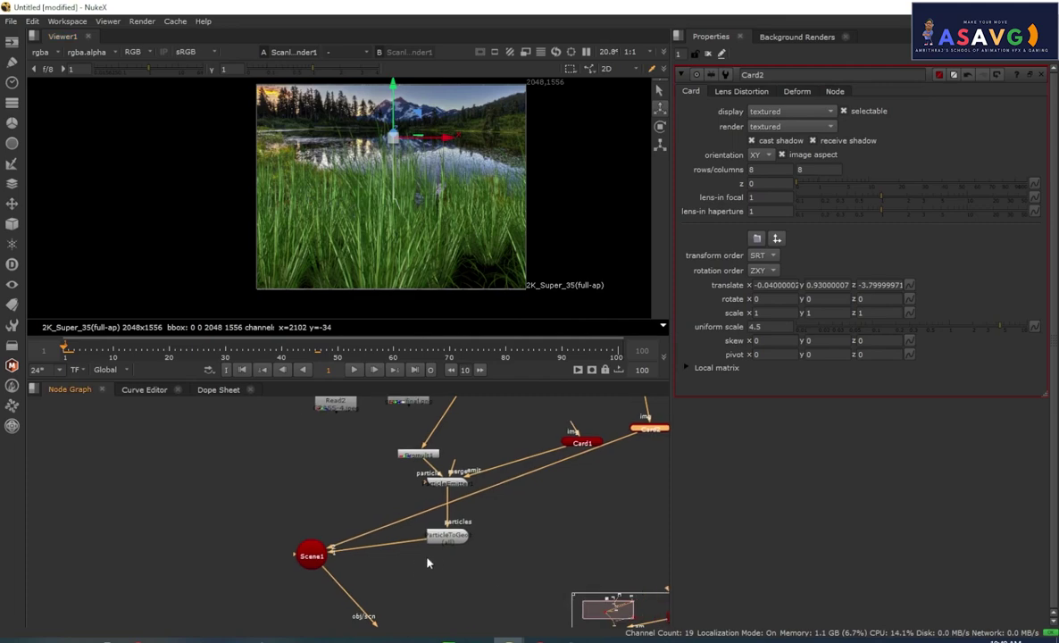
# Step: Set ParticleEmitter1's particle size to 0.5
pyautogui.doubleClick(444, 544)
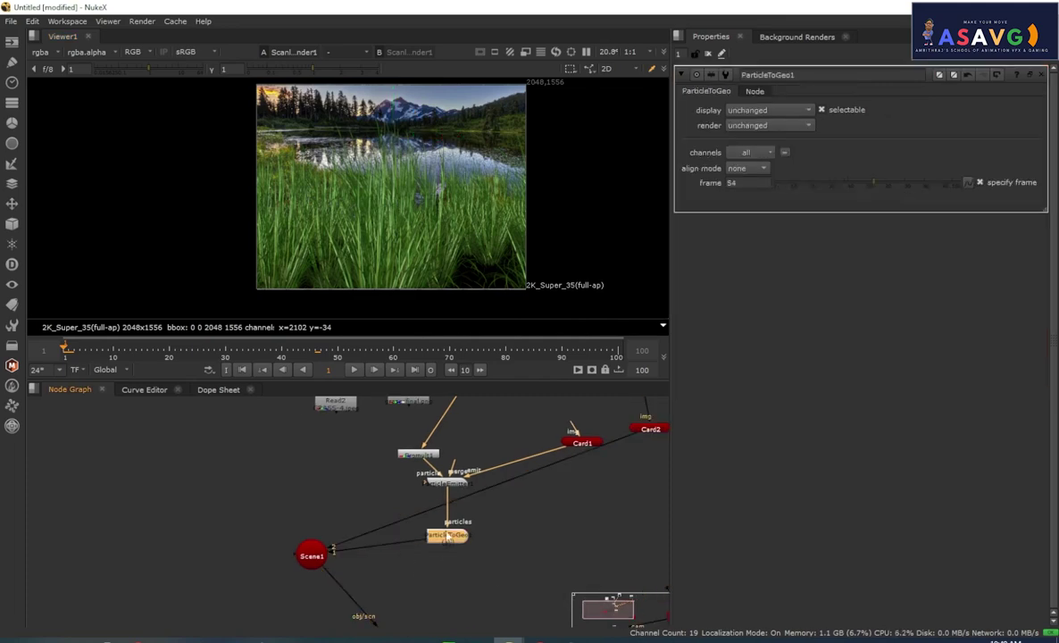
pyautogui.click(442, 482)
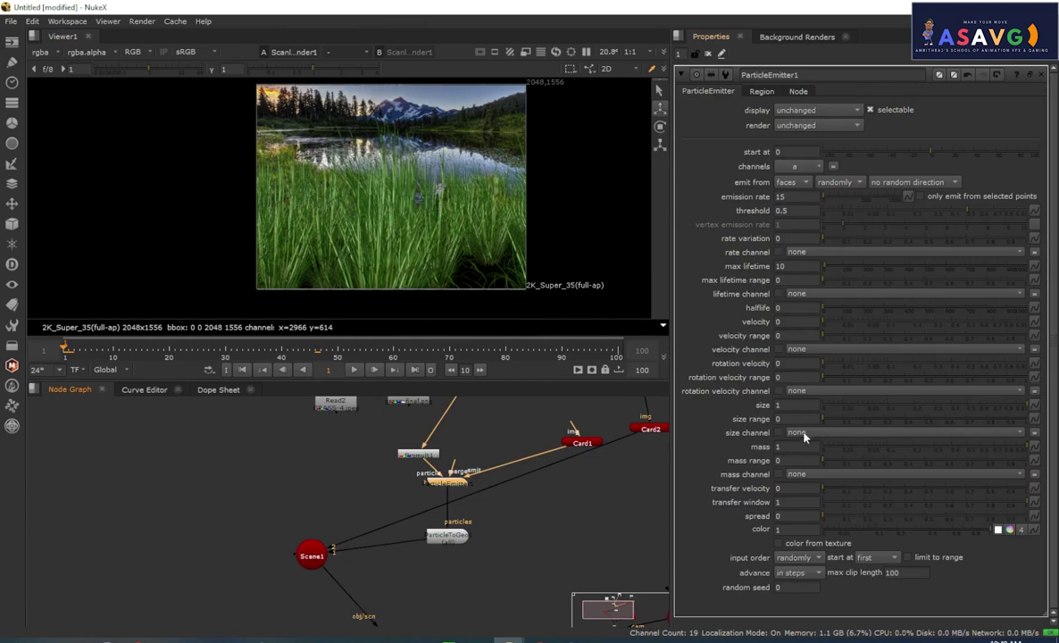
pyautogui.click(787, 404)
pyautogui.write('0.5')
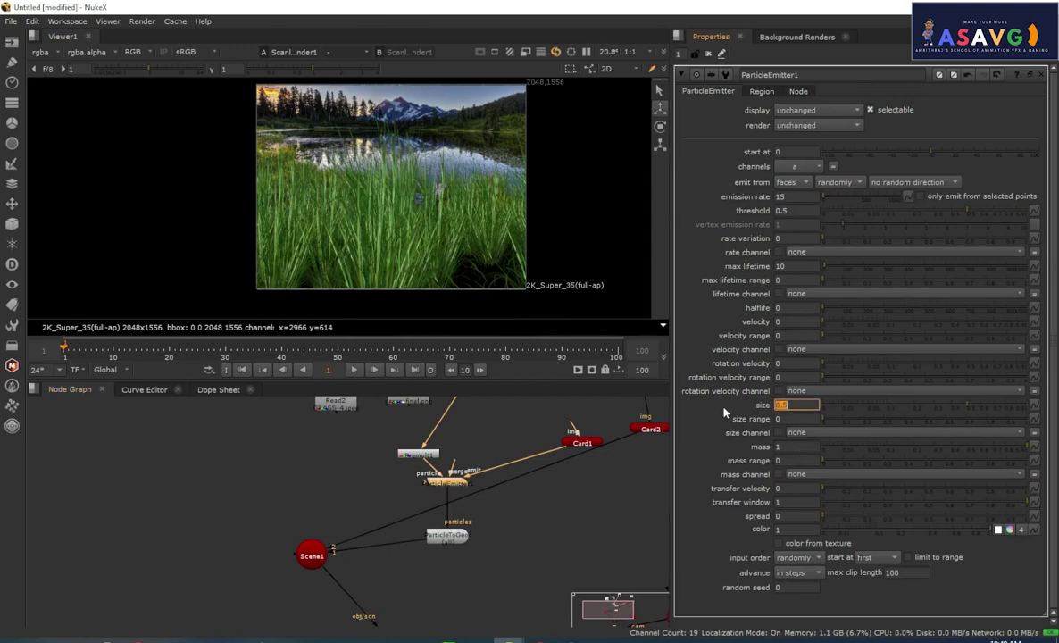
pyautogui.press('Return')
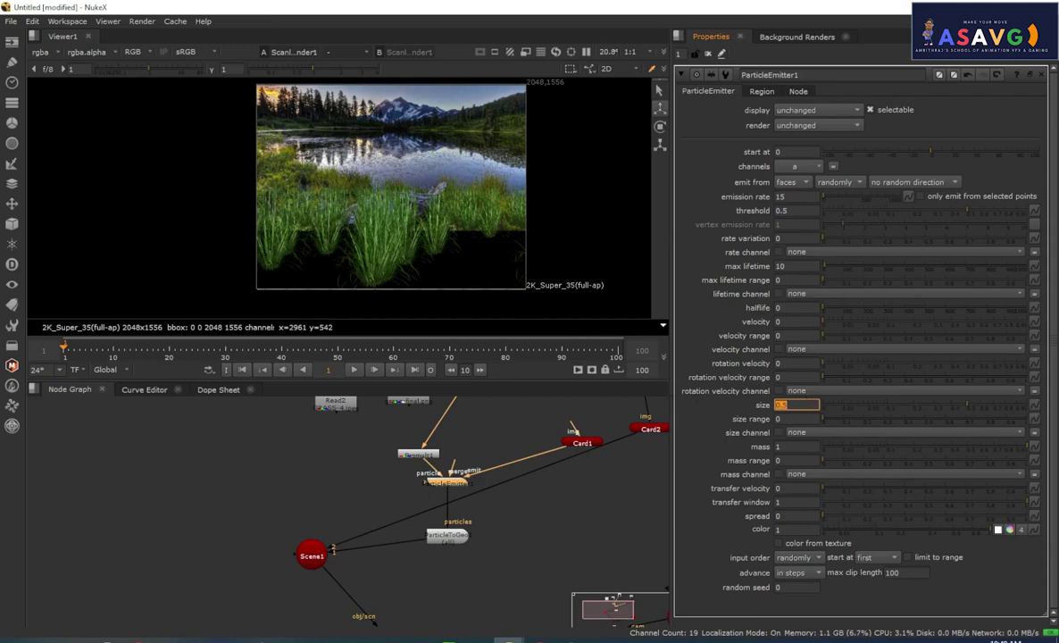
# Step: Set ParticleEmitter1's particle size to 0.8 and inspect the grass in the rendered view
pyautogui.write('0.8')
pyautogui.press('Return')
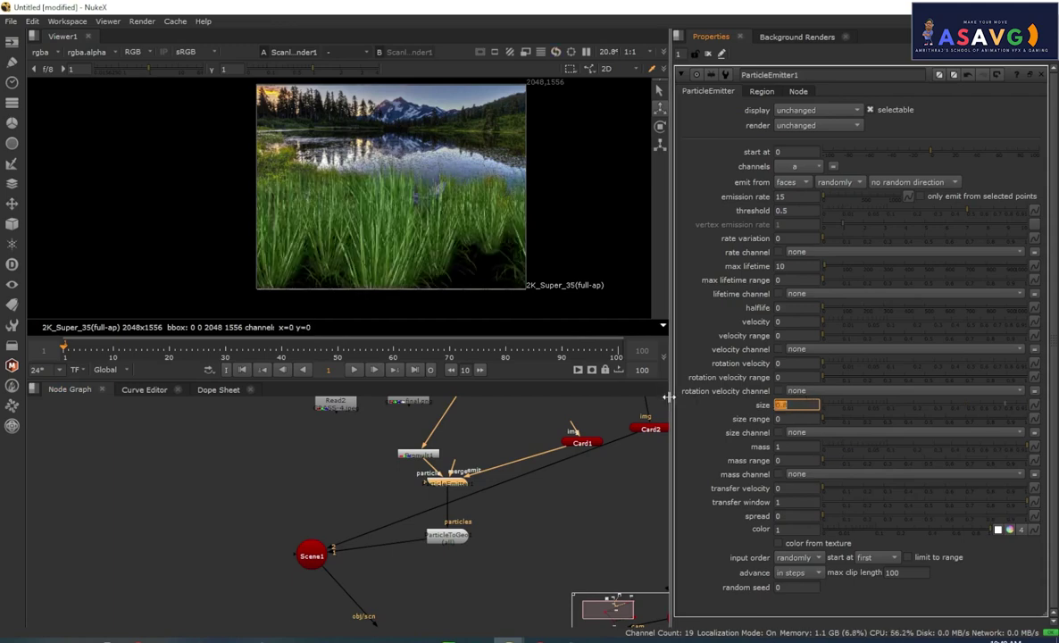
pyautogui.click(1042, 75)
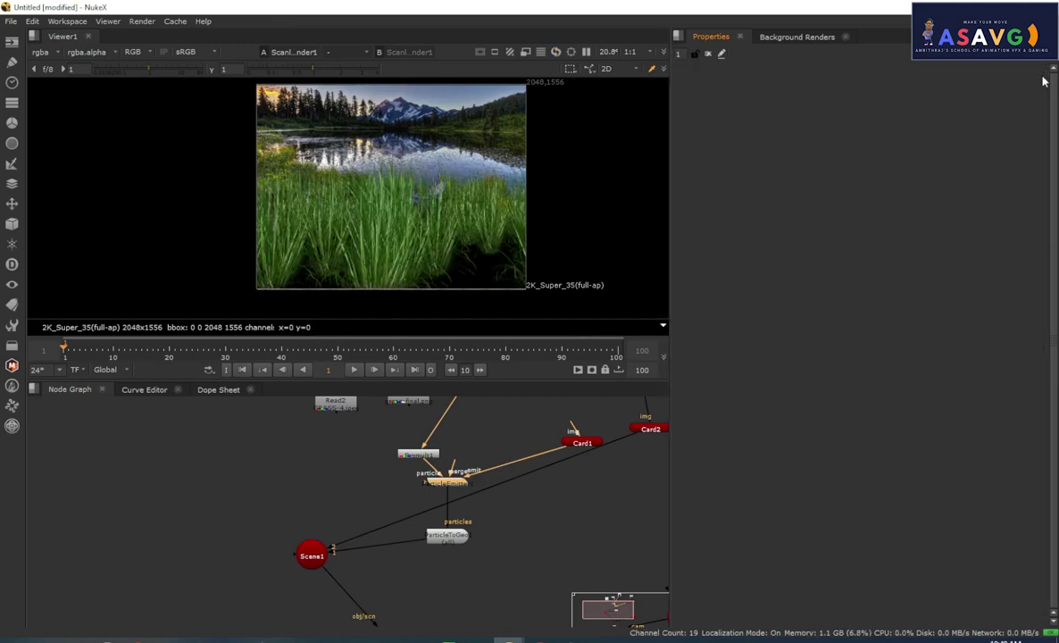
pyautogui.click(445, 617)
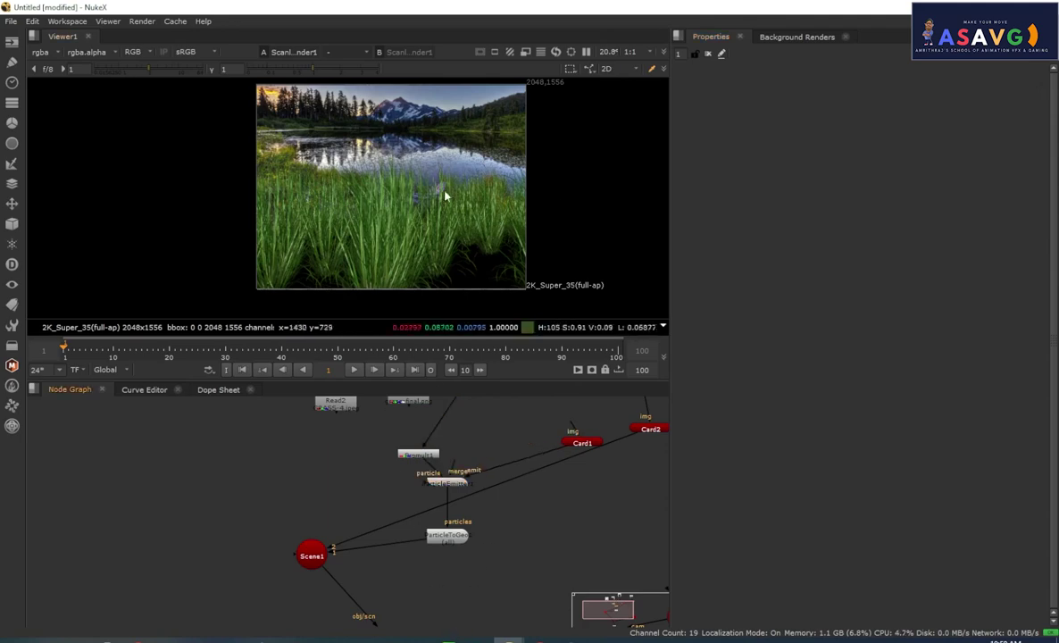
pyautogui.moveTo(509, 500); pyautogui.dragTo(489, 499, button='middle')
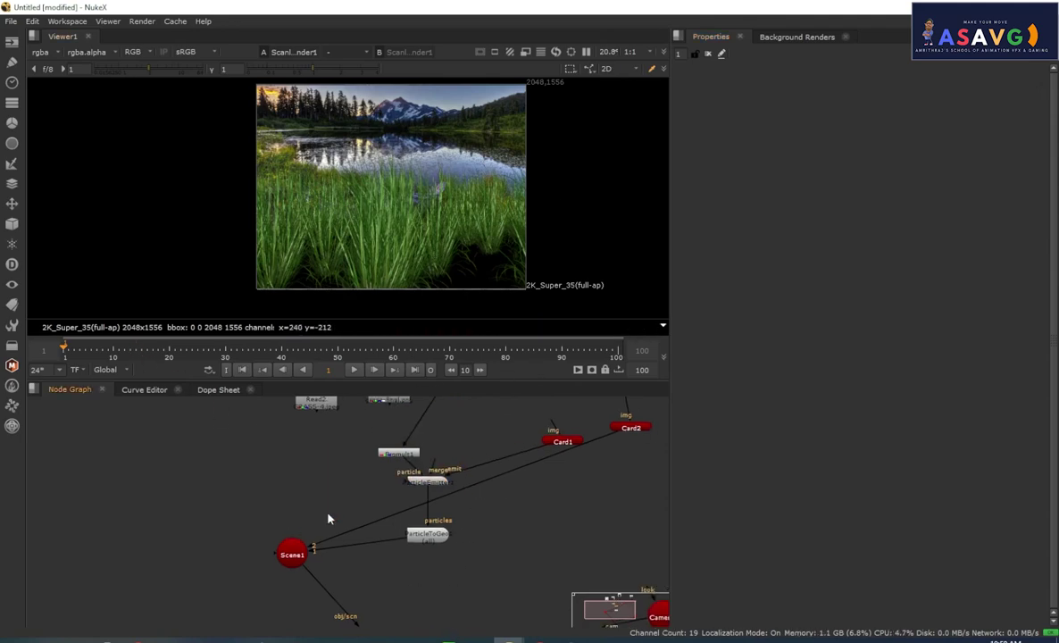
# Step: Raise ParticleEmitter1's particle size to 0.9 and then to 1, and scrub the opening frames to check the grass
pyautogui.doubleClick(427, 482)
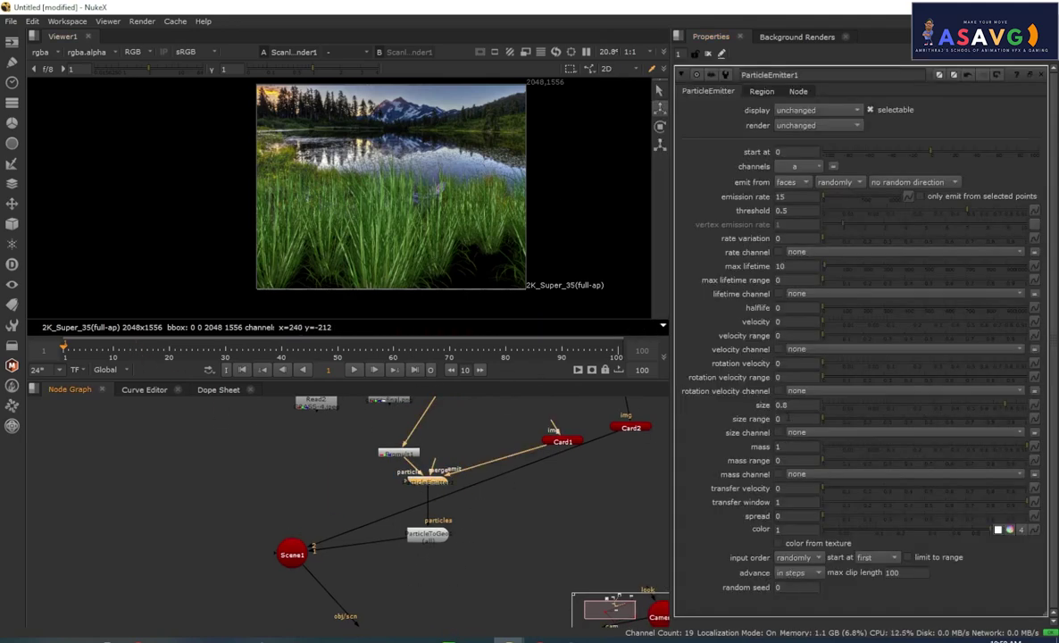
pyautogui.moveTo(790, 406); pyautogui.dragTo(741, 406)
pyautogui.write('0.9')
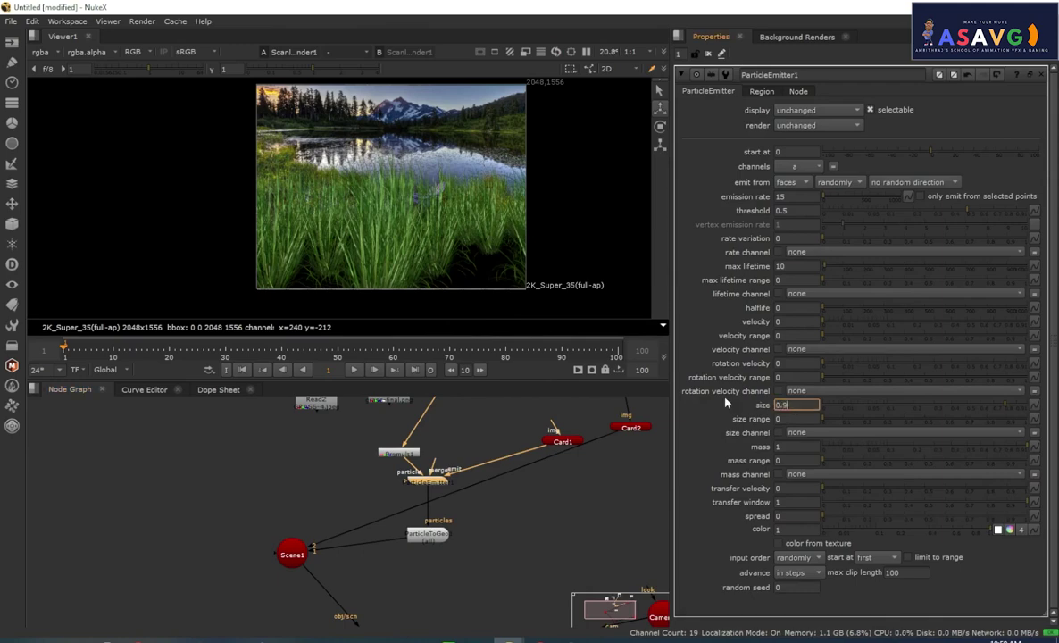
pyautogui.press('Return')
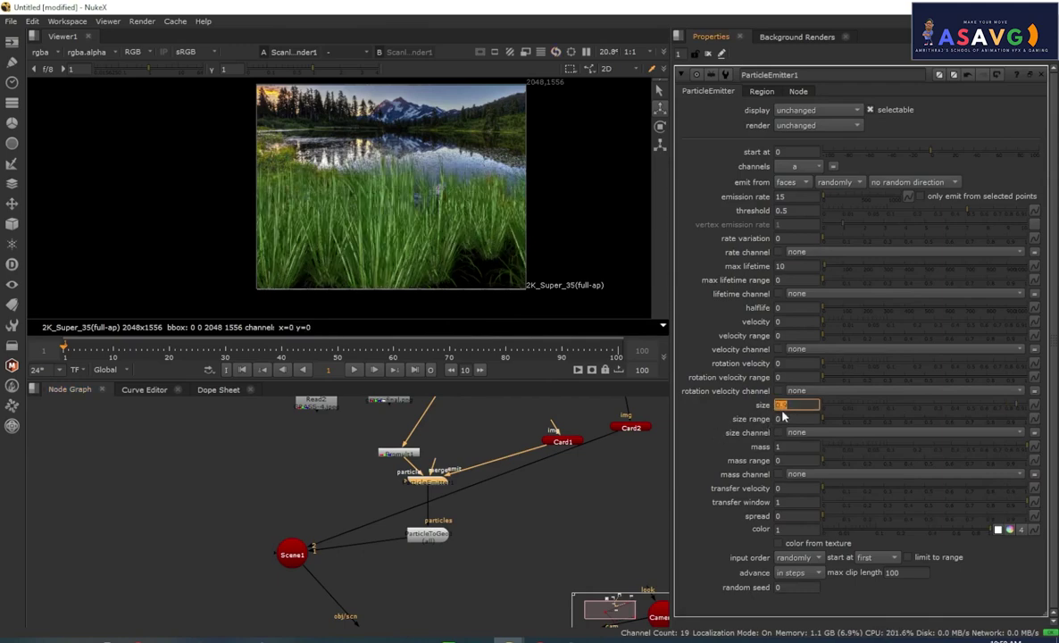
pyautogui.write('1')
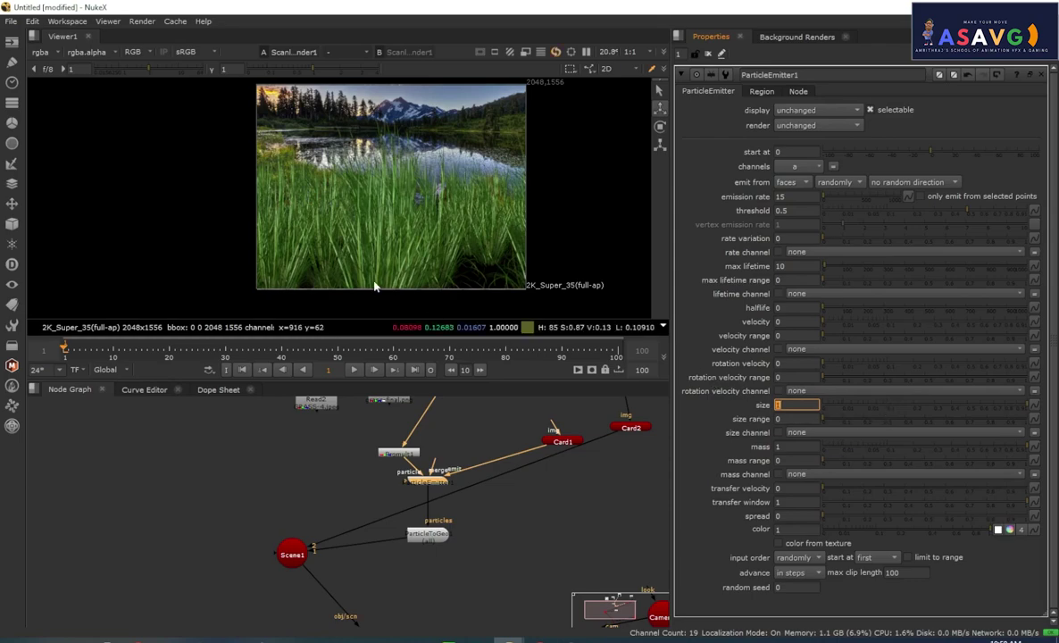
pyautogui.moveTo(165, 350); pyautogui.dragTo(78, 360)
# Step: Move Camera1 closer to the grass to about z 3.6 and check the render at frame 1
pyautogui.press('Tab')
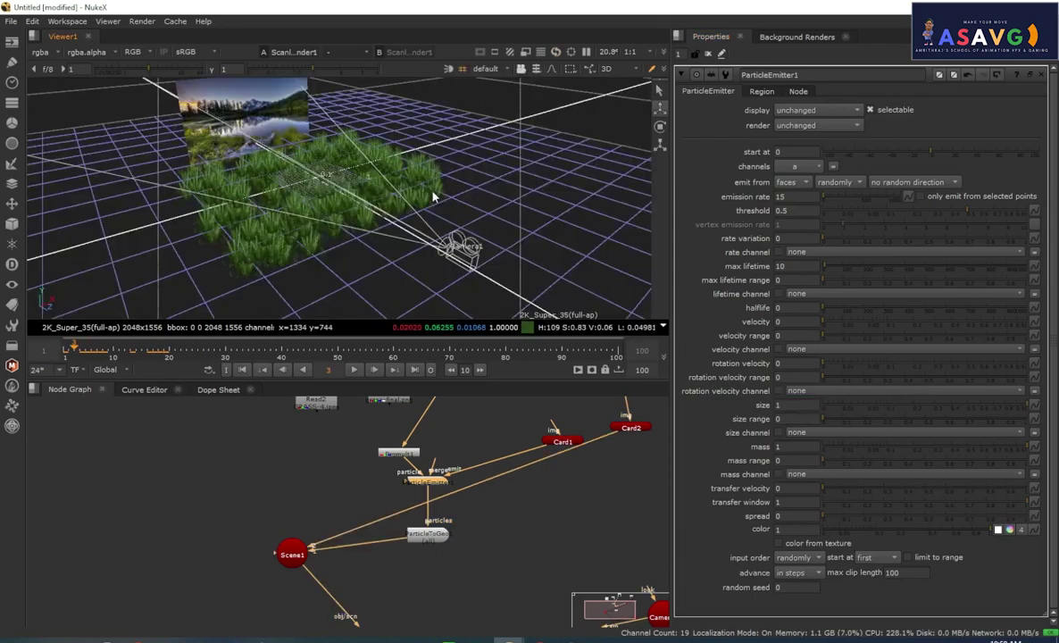
pyautogui.keyDown('ctrl'); pyautogui.moveTo(433, 197); pyautogui.dragTo(501, 208); pyautogui.keyUp('ctrl')
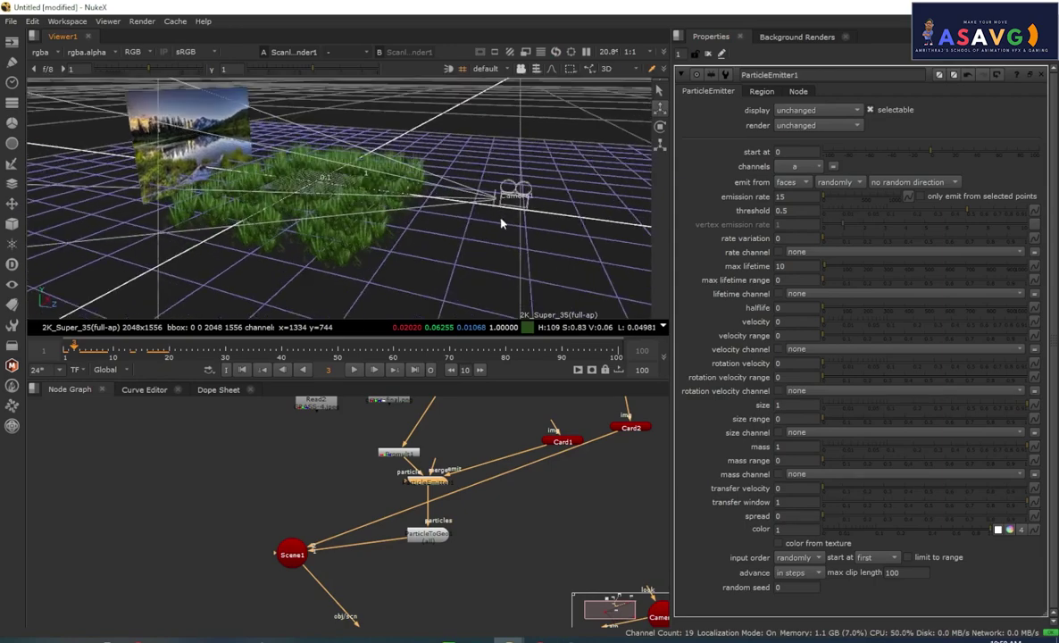
pyautogui.click(507, 211)
pyautogui.click(517, 203)
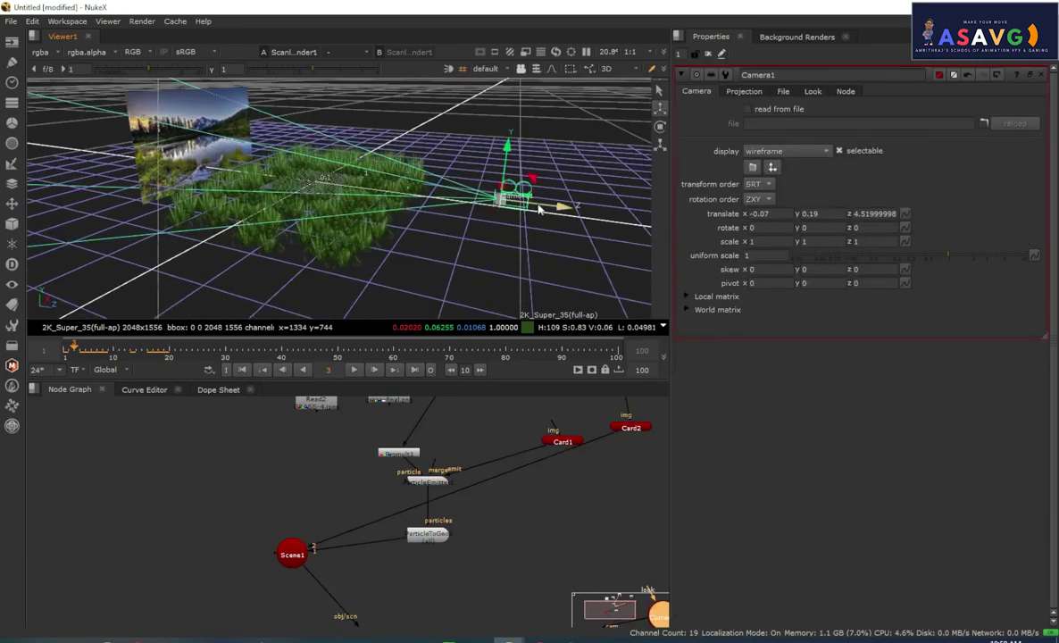
pyautogui.press('Tab')
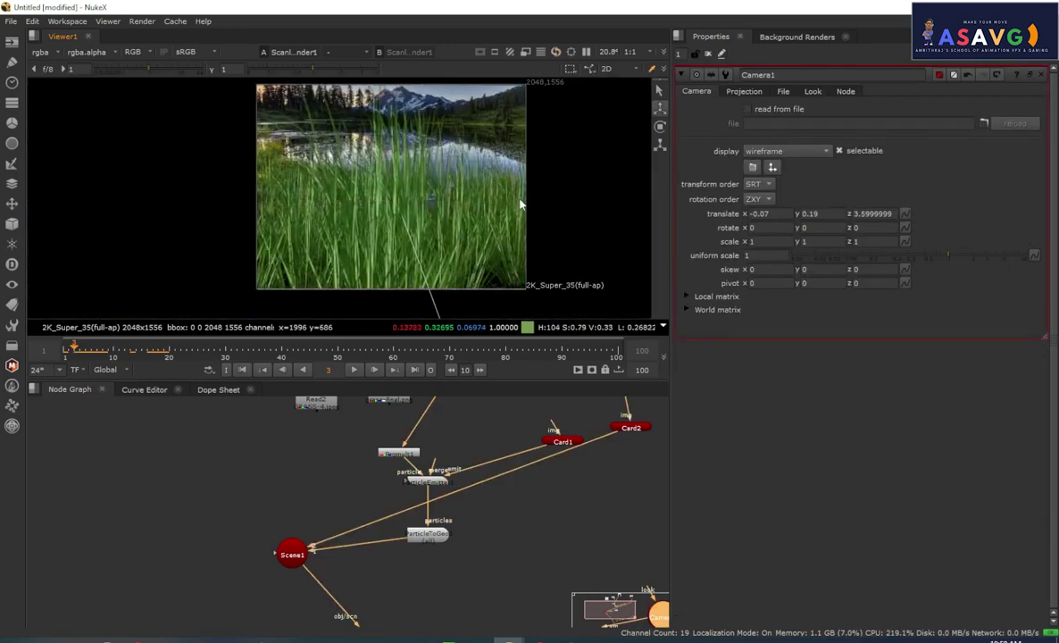
pyautogui.click(65, 351)
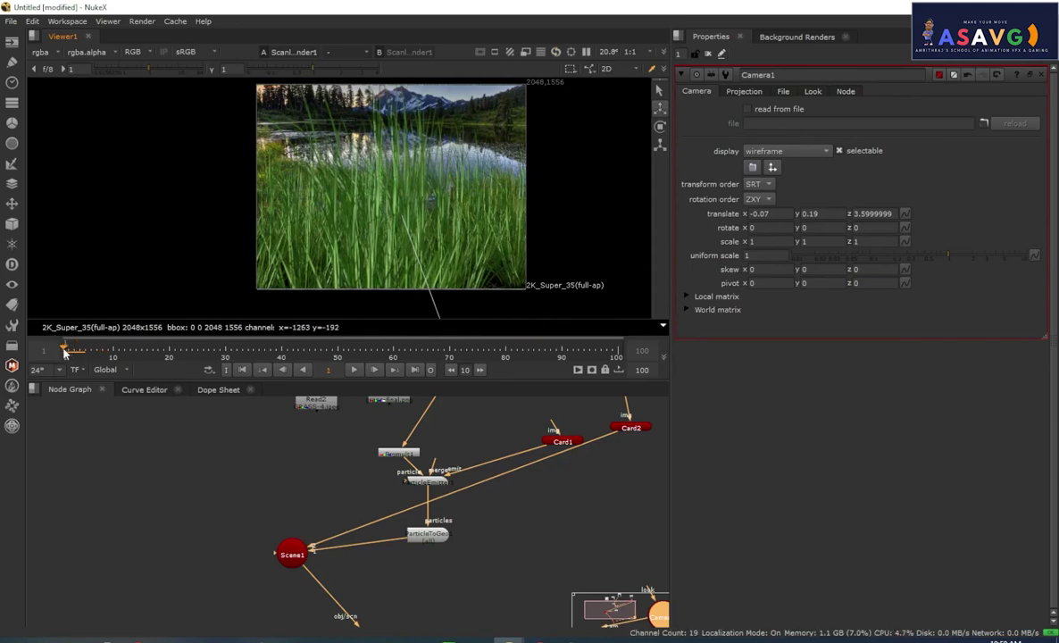
pyautogui.moveTo(447, 538); pyautogui.dragTo(404, 554, button='middle')
pyautogui.moveTo(310, 567); pyautogui.dragTo(336, 504, button='middle')
pyautogui.moveTo(471, 514); pyautogui.dragTo(405, 558, button='middle')
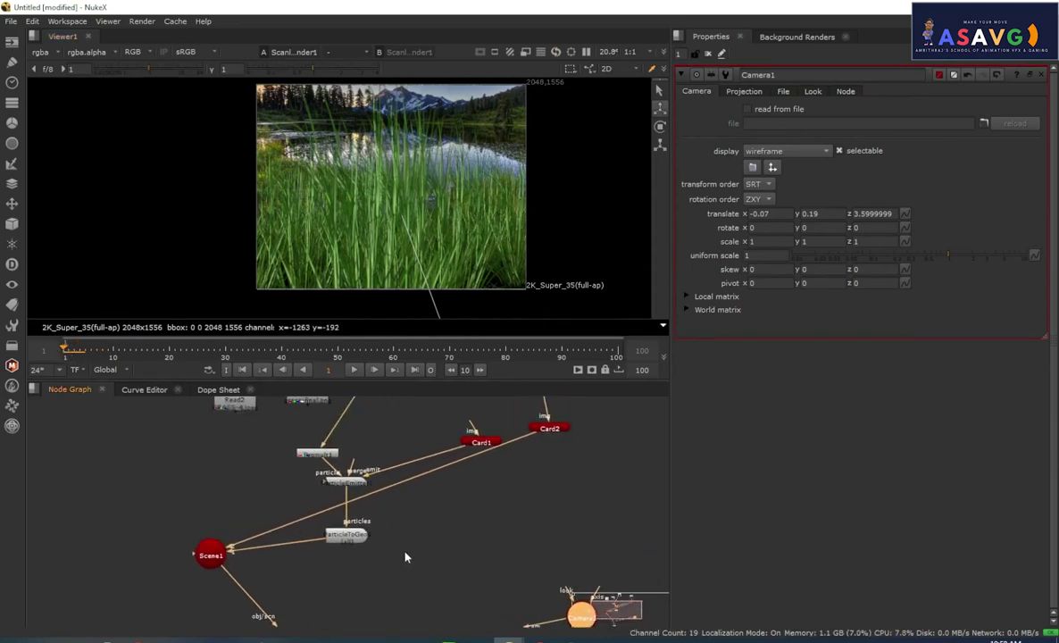
pyautogui.scroll(-1, 470, 514)
pyautogui.moveTo(470, 513); pyautogui.dragTo(473, 424, button='middle')
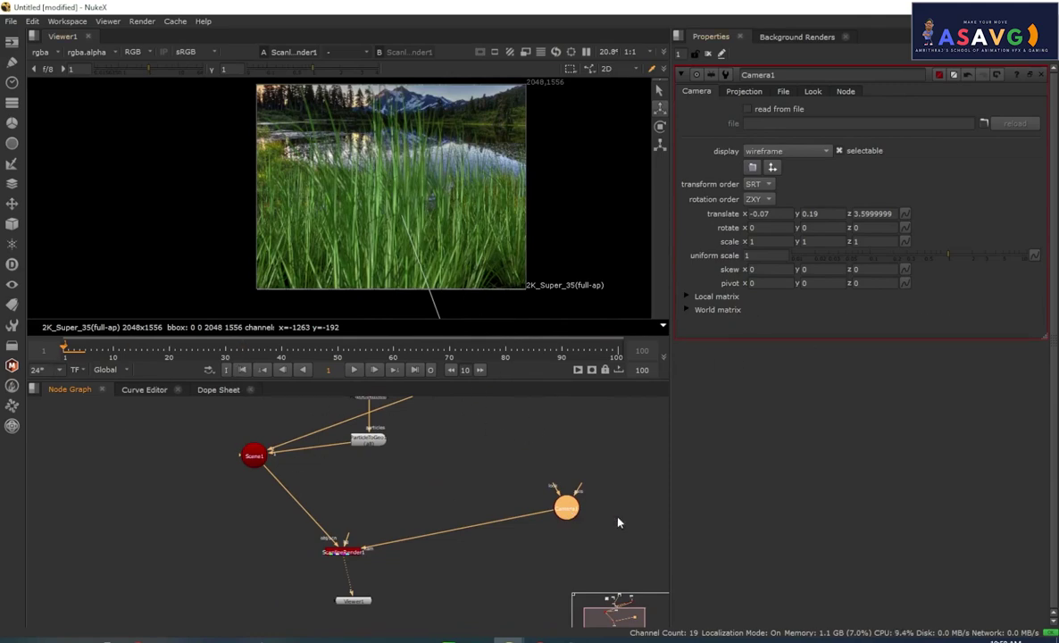
pyautogui.moveTo(429, 505); pyautogui.dragTo(409, 538, button='middle')
# Step: Try a project frame range ending at 50, and restore the end frame to 100
pyautogui.press('s')
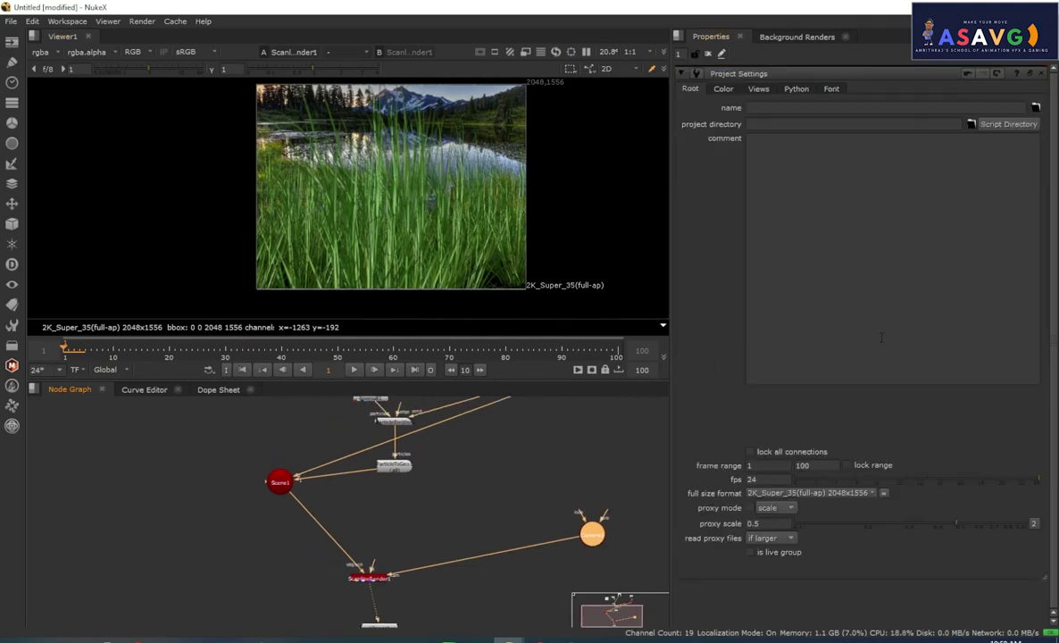
pyautogui.doubleClick(815, 467)
pyautogui.write('50')
pyautogui.press('Return')
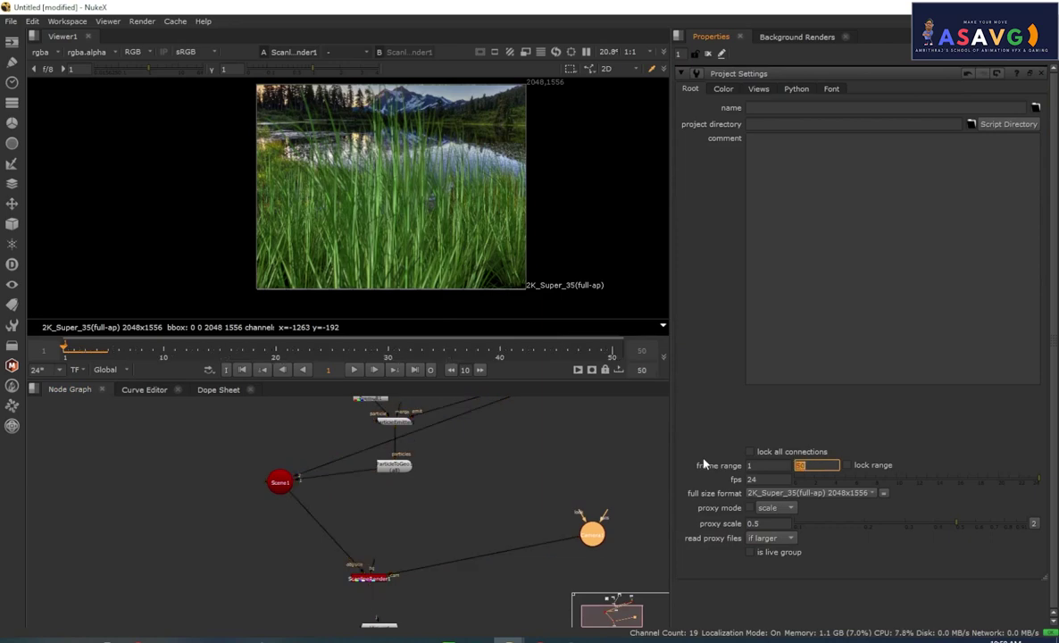
pyautogui.moveTo(78, 355); pyautogui.dragTo(58, 354)
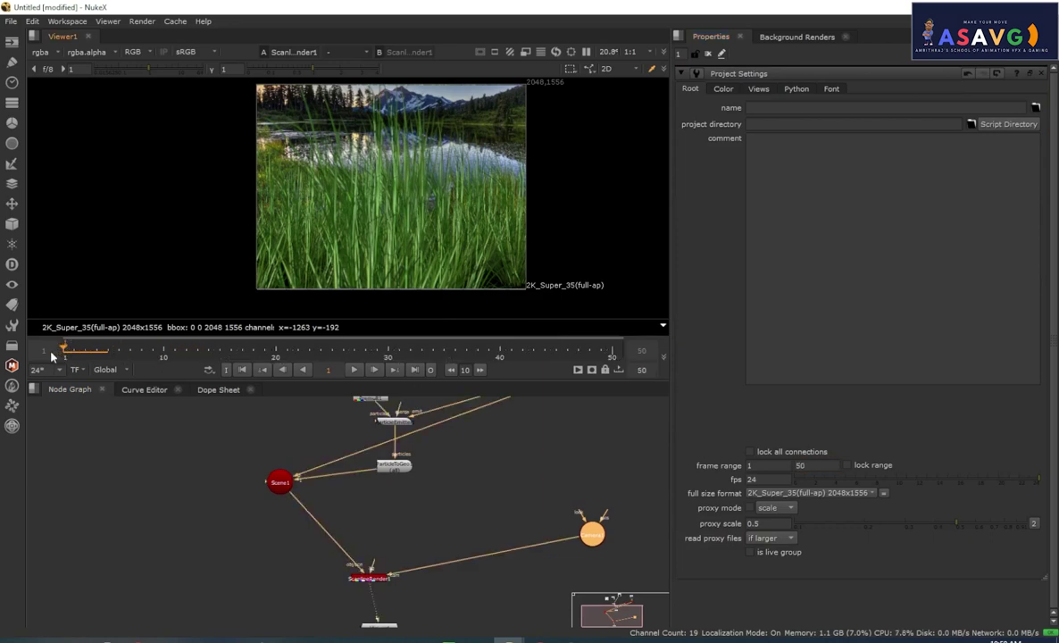
pyautogui.doubleClick(806, 465)
pyautogui.write('100')
pyautogui.press('Return')
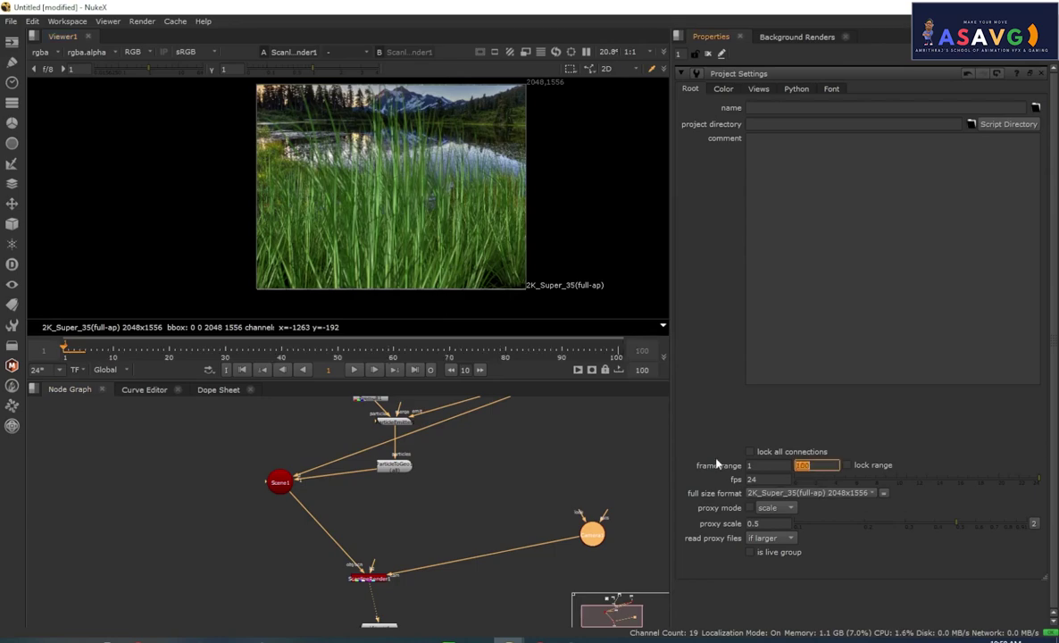
# Step: Set keyframes on Camera1's translation at frame 1 and frame 50
pyautogui.doubleClick(592, 534)
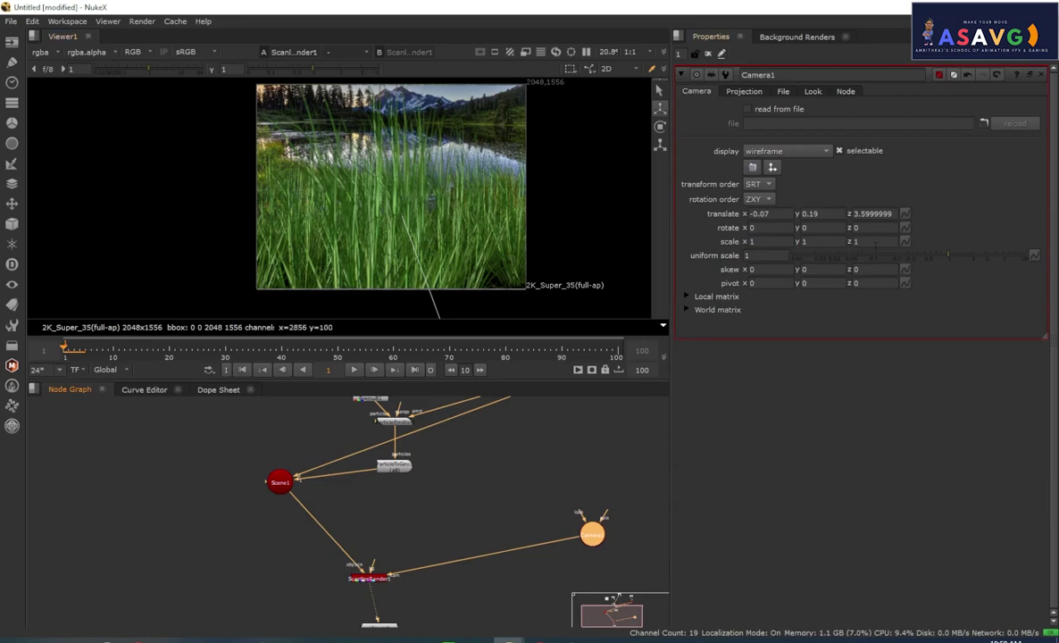
pyautogui.rightClick(904, 211)
pyautogui.click(920, 218)
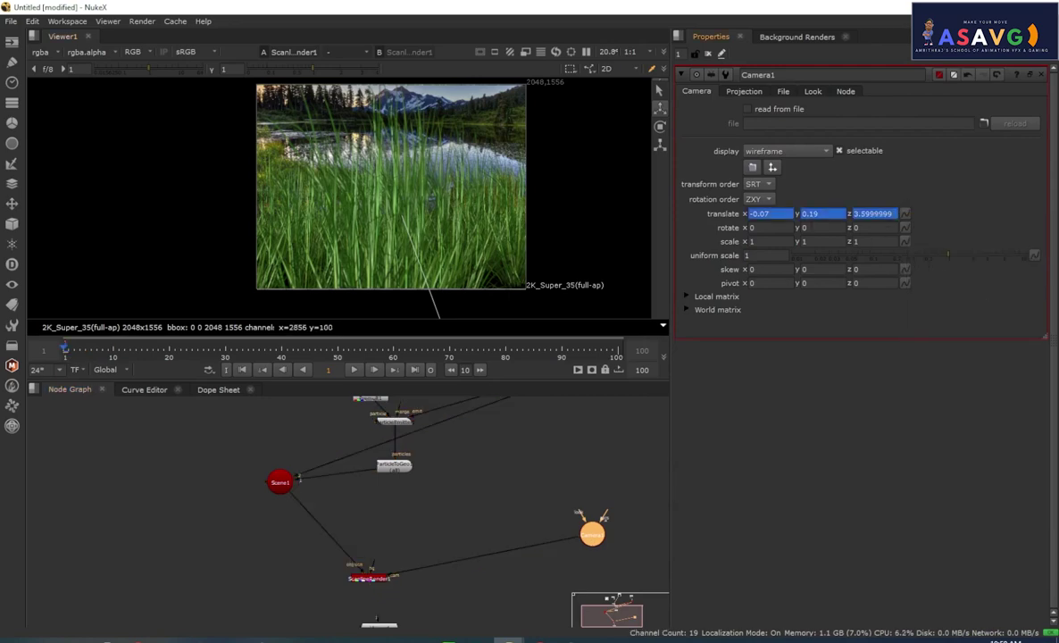
pyautogui.click(338, 354)
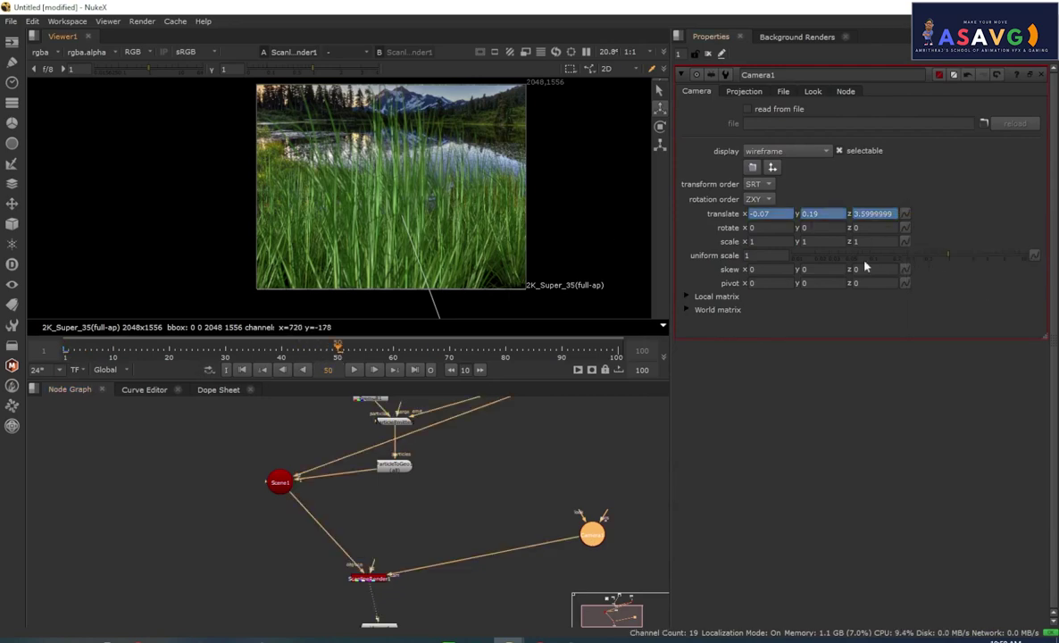
pyautogui.rightClick(905, 212)
pyautogui.click(921, 218)
# Step: At frame 50, move Camera1 forward to about z 0.63 and raise it to about y 0.76, checking the render
pyautogui.press('Tab')
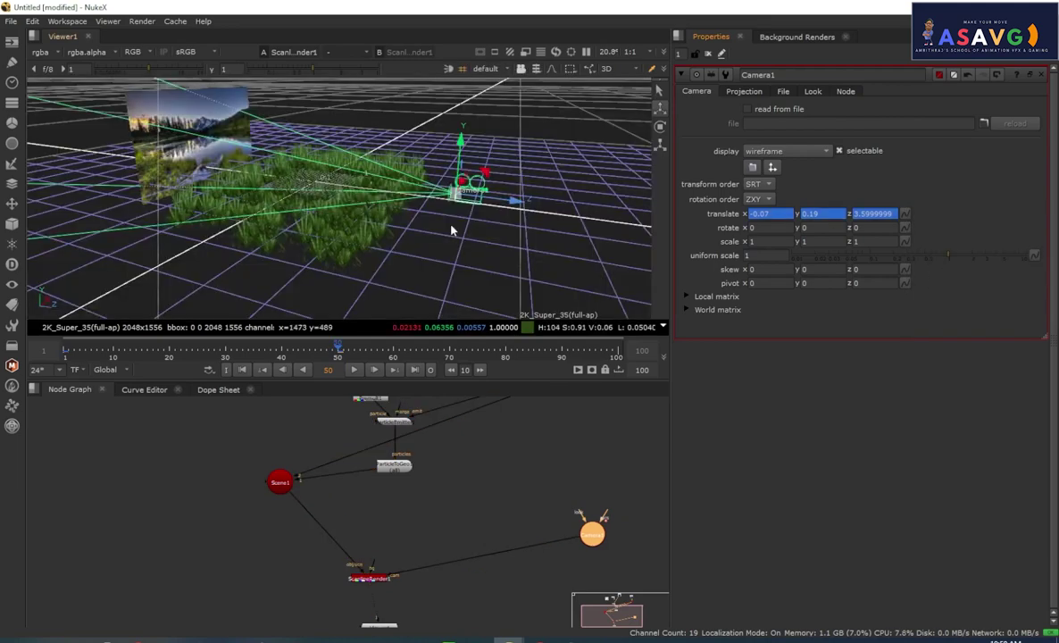
pyautogui.moveTo(515, 209); pyautogui.dragTo(506, 202)
pyautogui.press('Tab')
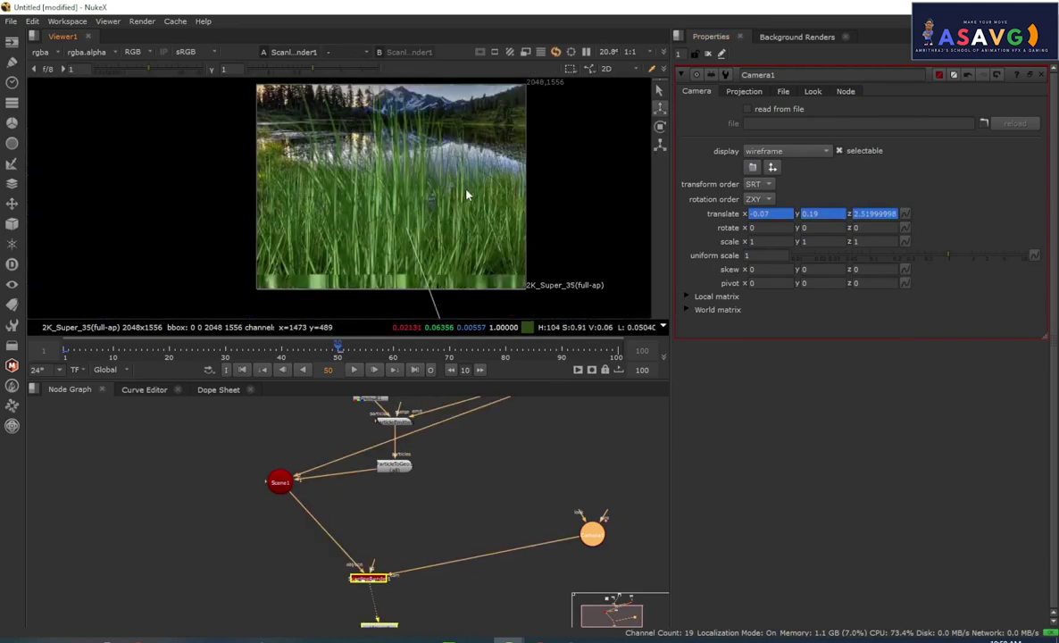
pyautogui.press('Tab')
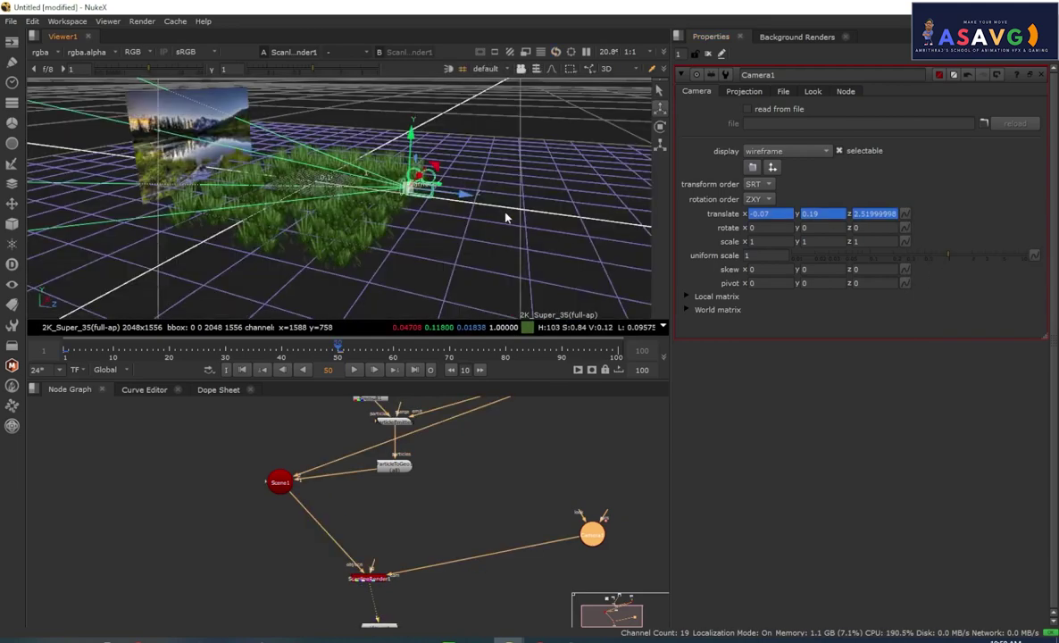
pyautogui.moveTo(469, 195); pyautogui.dragTo(380, 169)
pyautogui.press('Tab')
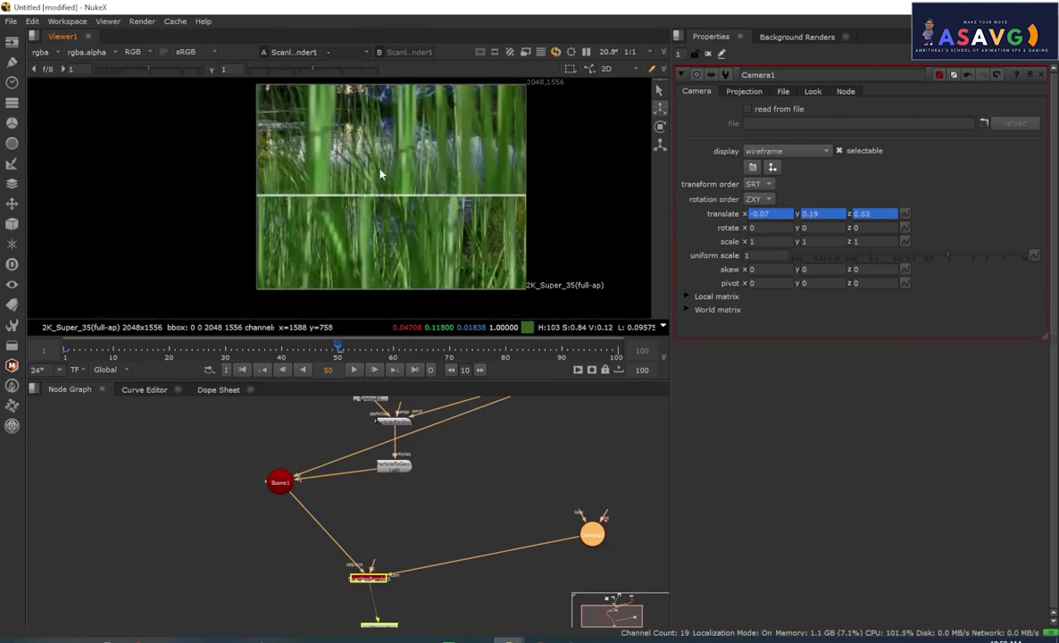
pyautogui.press('Tab')
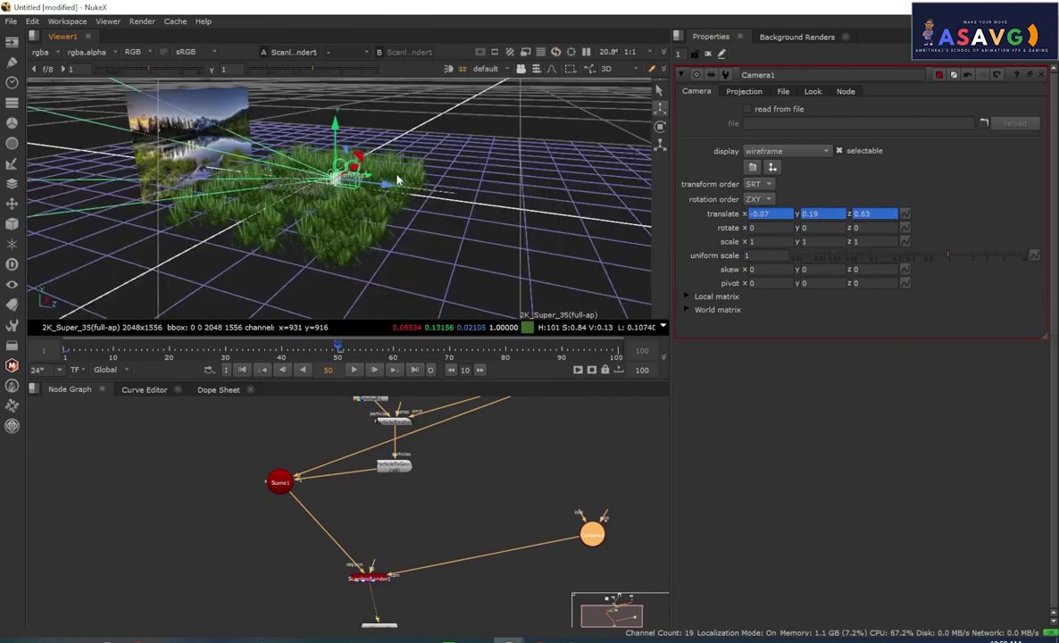
pyautogui.moveTo(317, 153); pyautogui.dragTo(337, 125)
pyautogui.press('Tab')
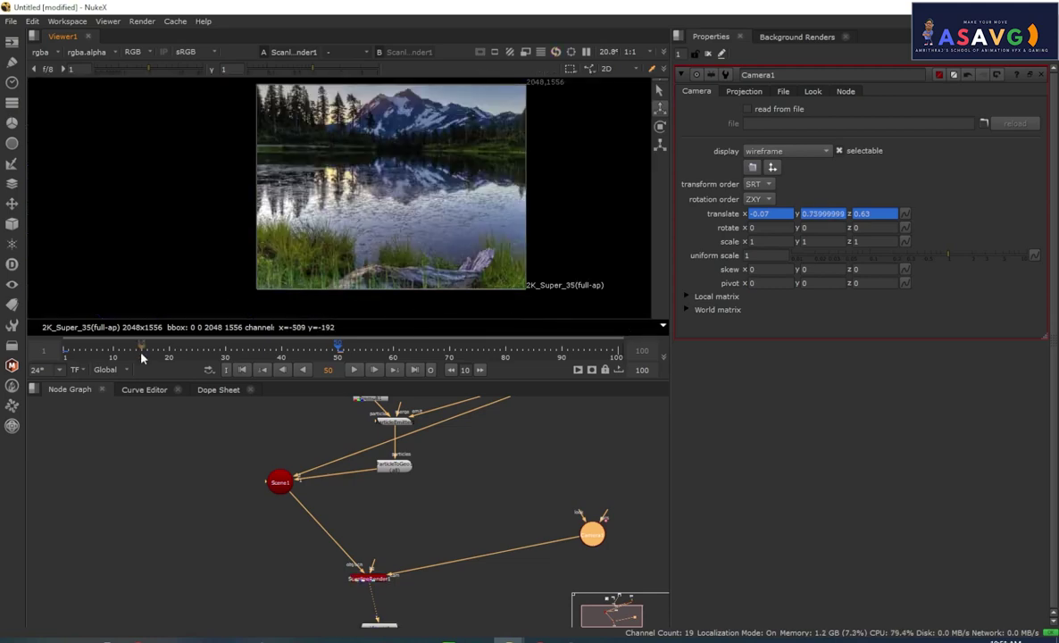
# Step: Play back the camera move in the rendered view from the early frames and stop at frame 41
pyautogui.click(86, 348)
pyautogui.click(356, 370)
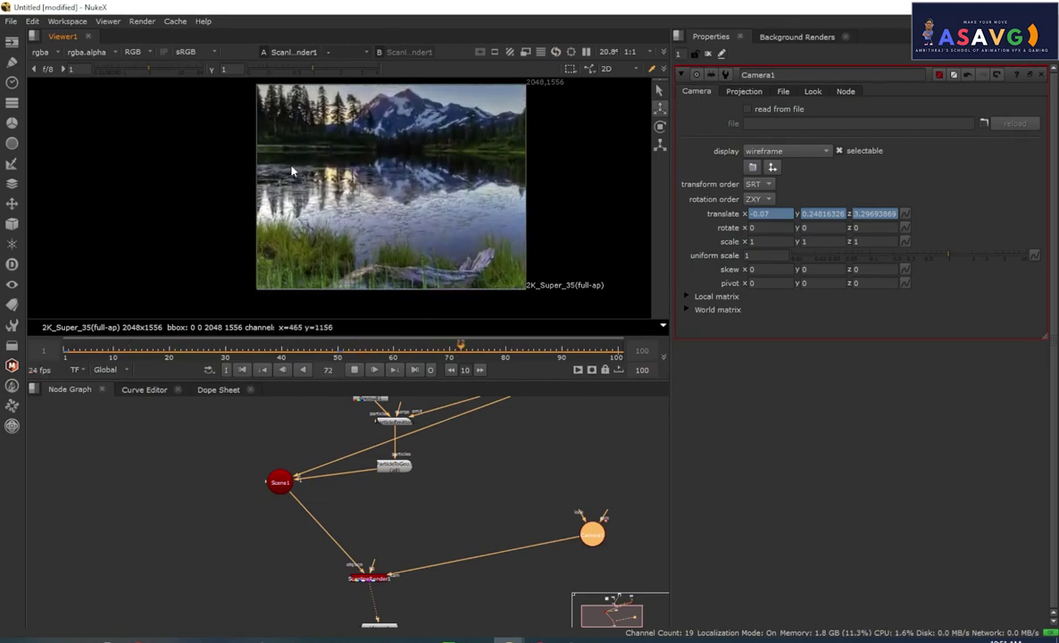
pyautogui.click(354, 370)
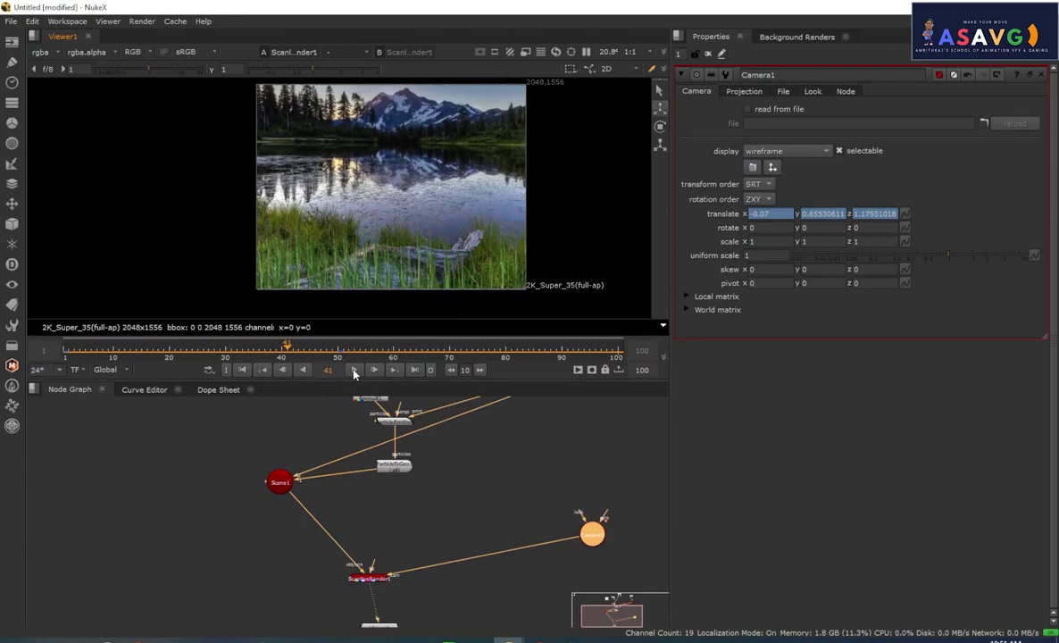